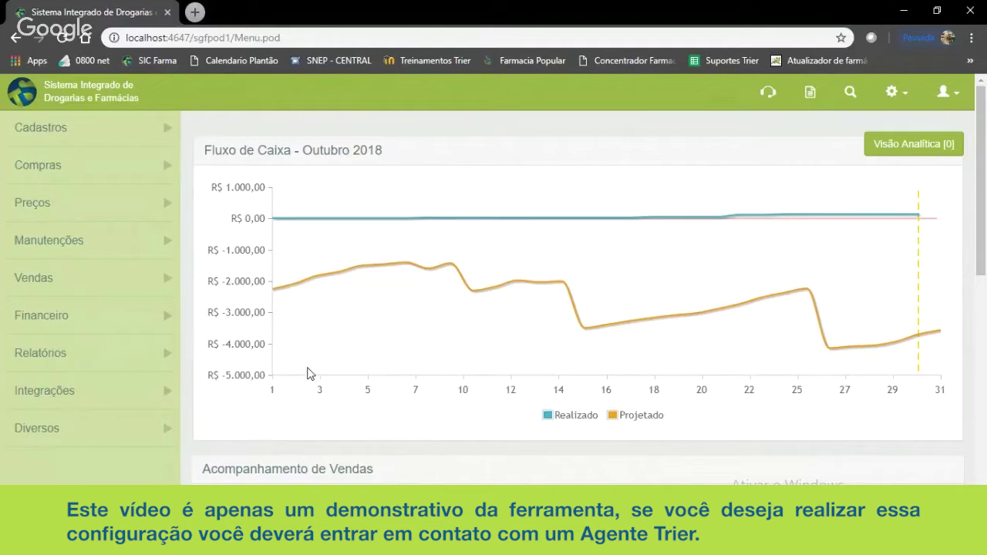
Open the Atualização Curva ABC screen from the Parâmetros de Compras section of Compras
click(44, 182)
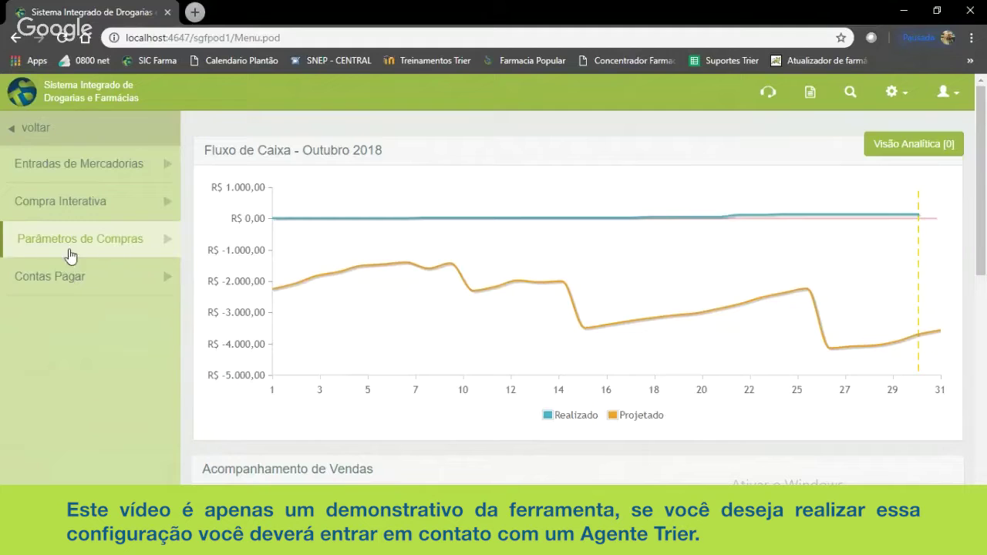
click(115, 246)
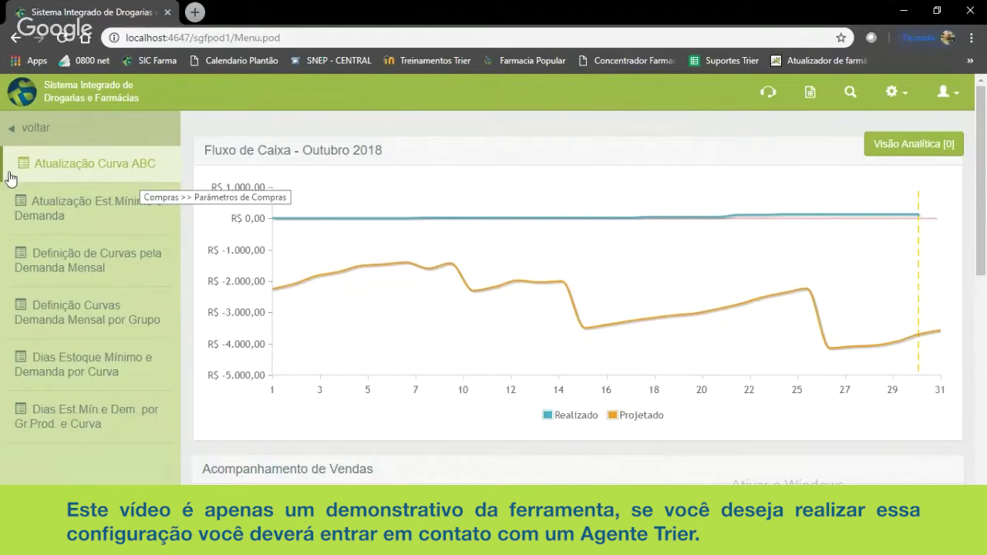
click(88, 178)
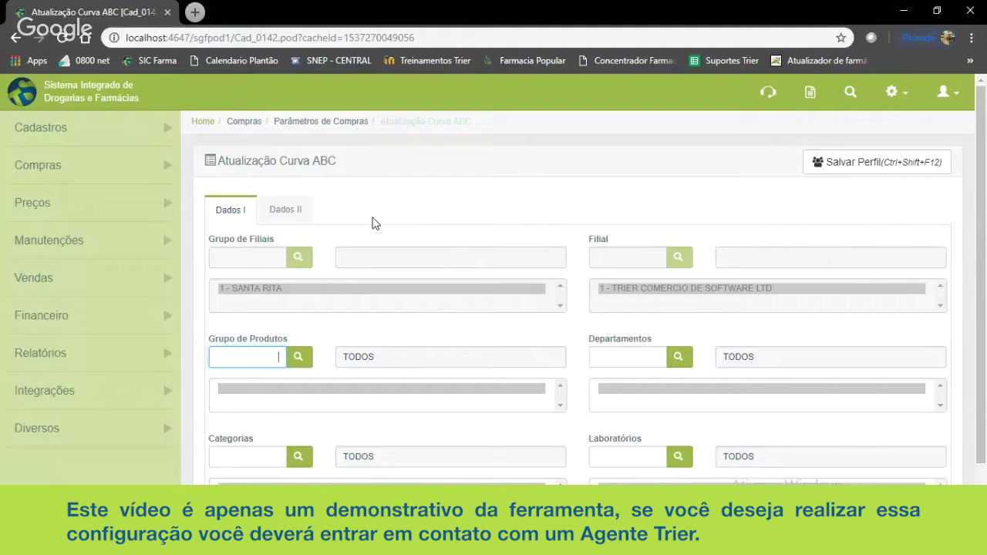
Examine the Grupo de Produtos, Departamentos, Categorias and Laboratórios filters of the Curva ABC update form
scroll(353, 205, down, 1)
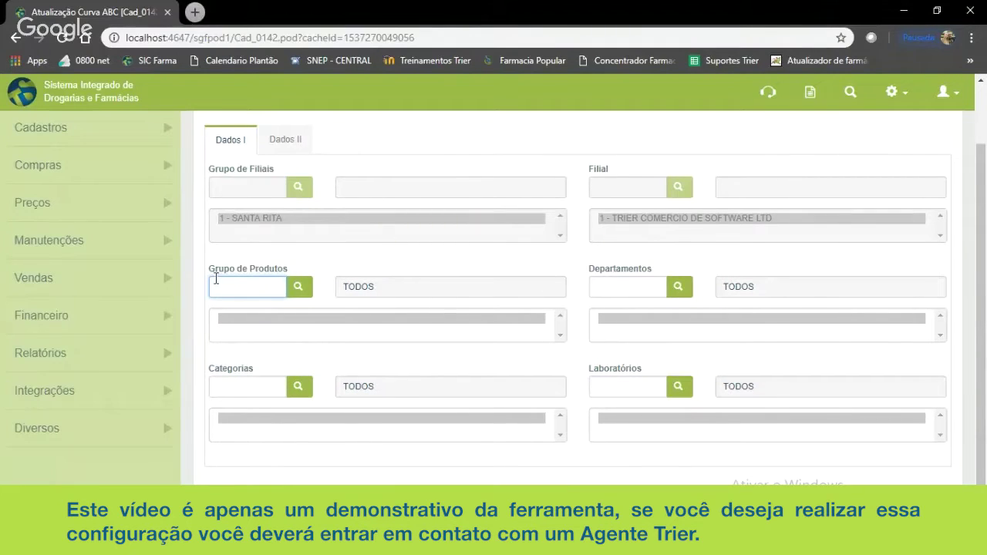
drag(593, 270, 626, 269)
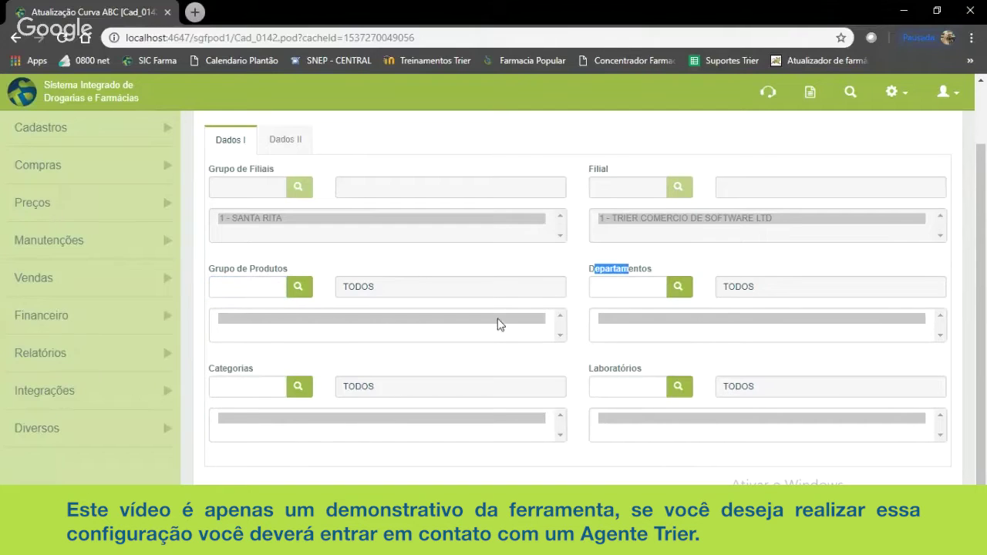
drag(234, 371, 254, 371)
drag(600, 369, 627, 381)
scroll(595, 375, up, 1)
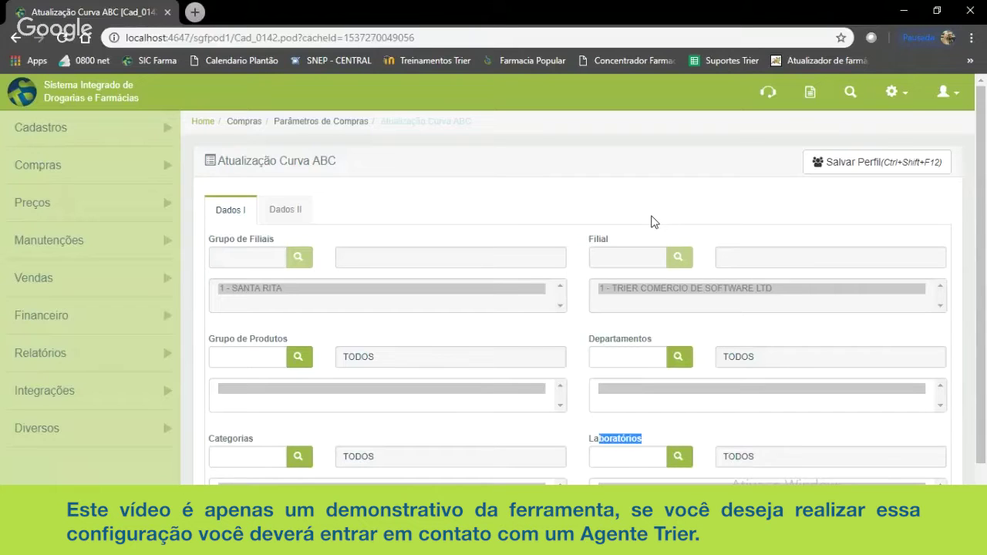
scroll(436, 428, down, 1)
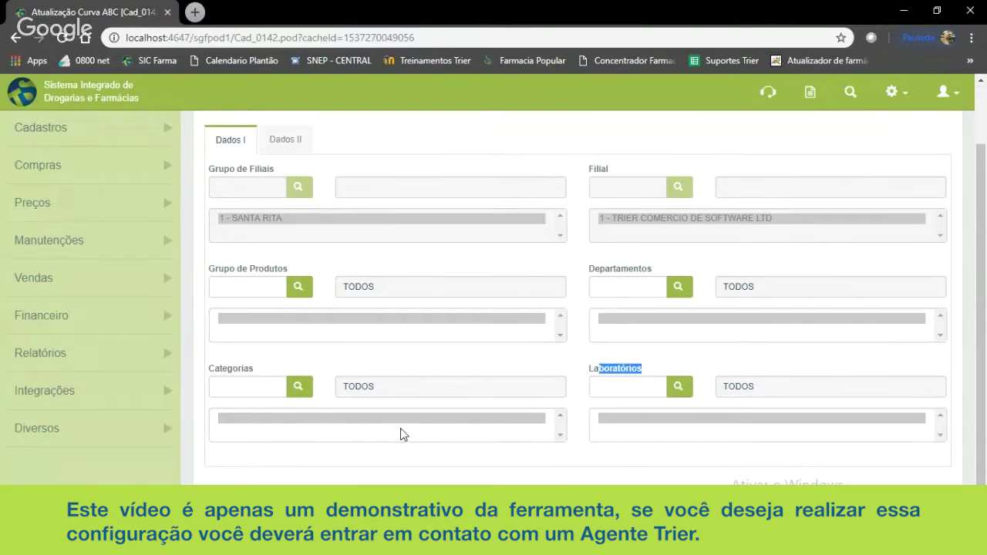
scroll(401, 435, up, 1)
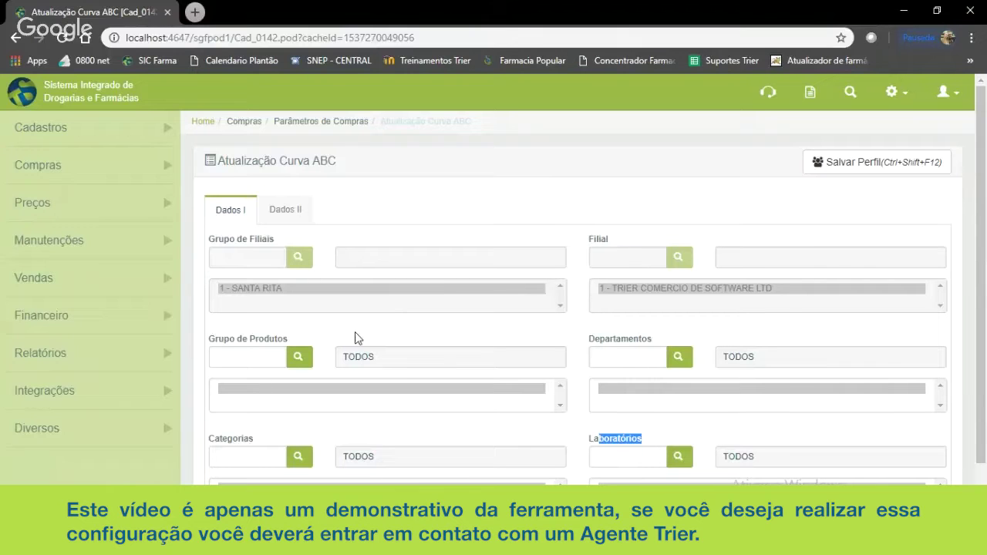
scroll(354, 341, down, 2)
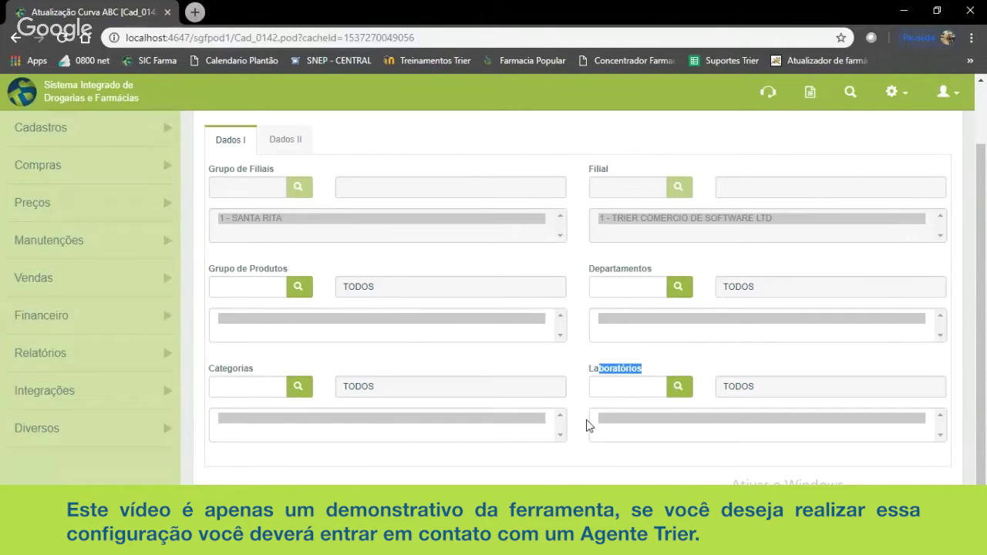
scroll(586, 424, up, 2)
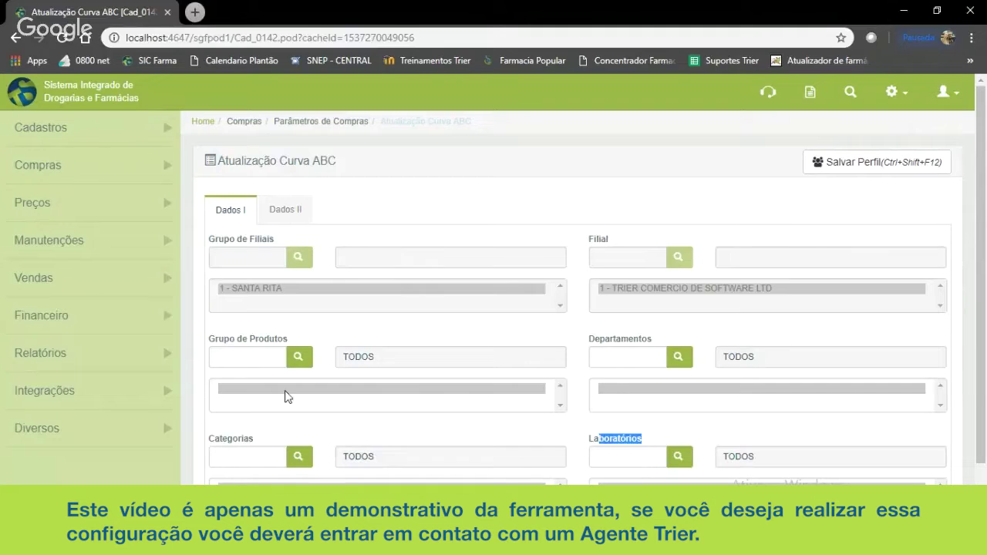
Try to filter by product group 20, clear the Grupo de Produtos code and dismiss the notice
click(271, 362)
text(20)
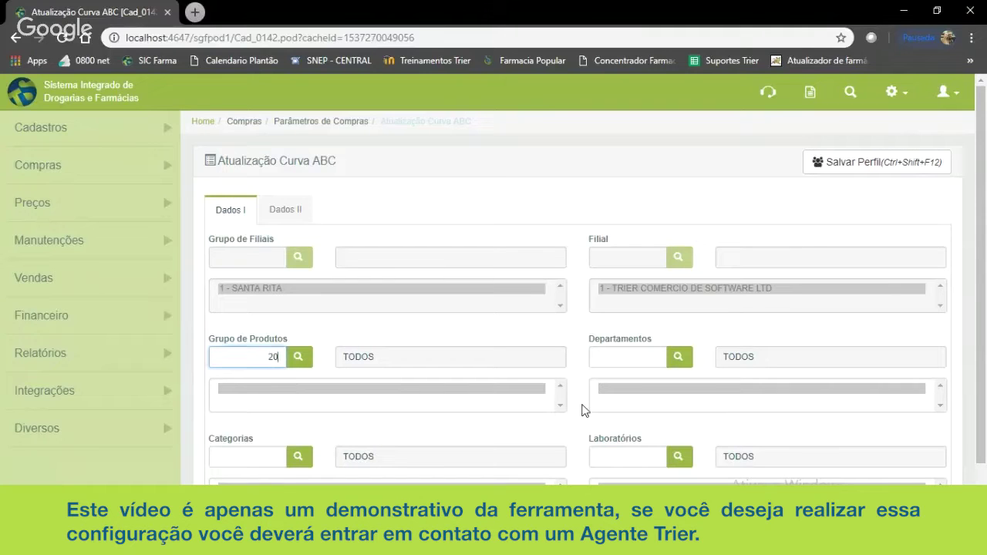
key(Tab)
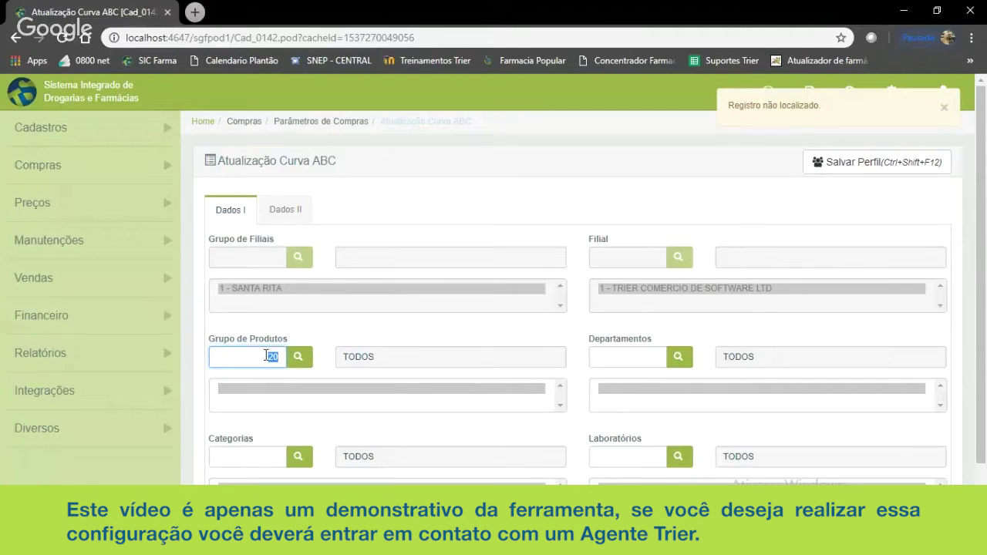
click(276, 360)
key(BackSpace)
key(BackSpace)
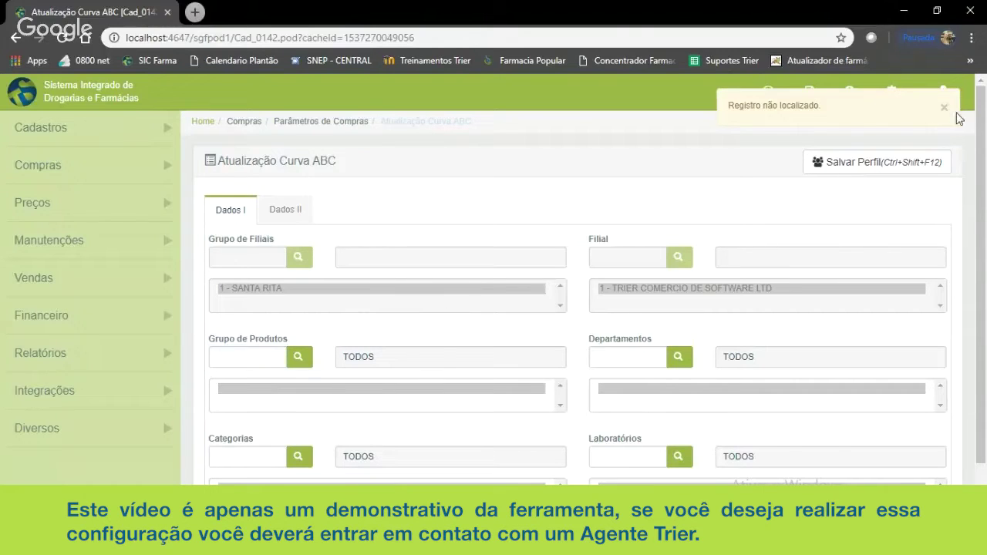
click(957, 114)
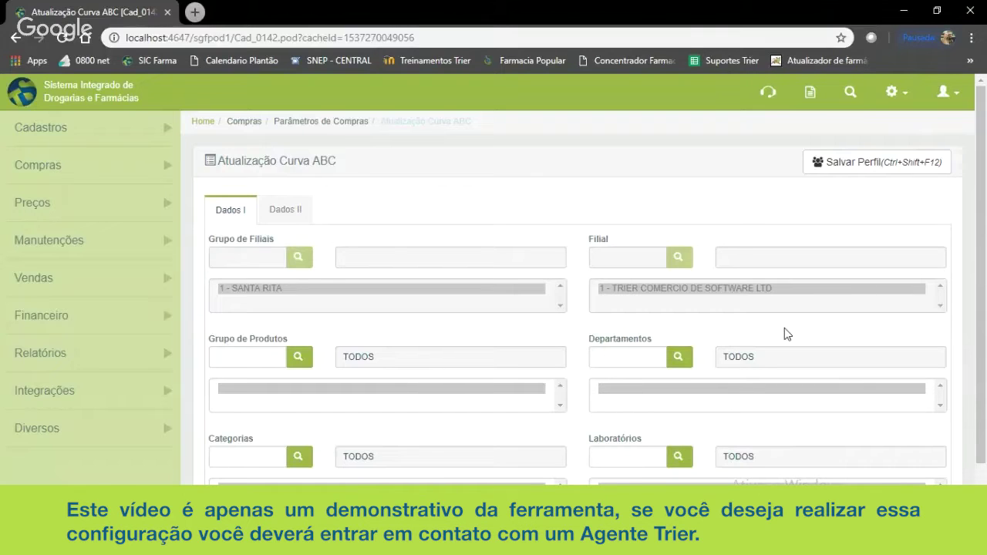
scroll(705, 375, down, 1)
scroll(701, 362, up, 1)
scroll(386, 275, down, 1)
scroll(394, 297, up, 1)
scroll(375, 224, down, 1)
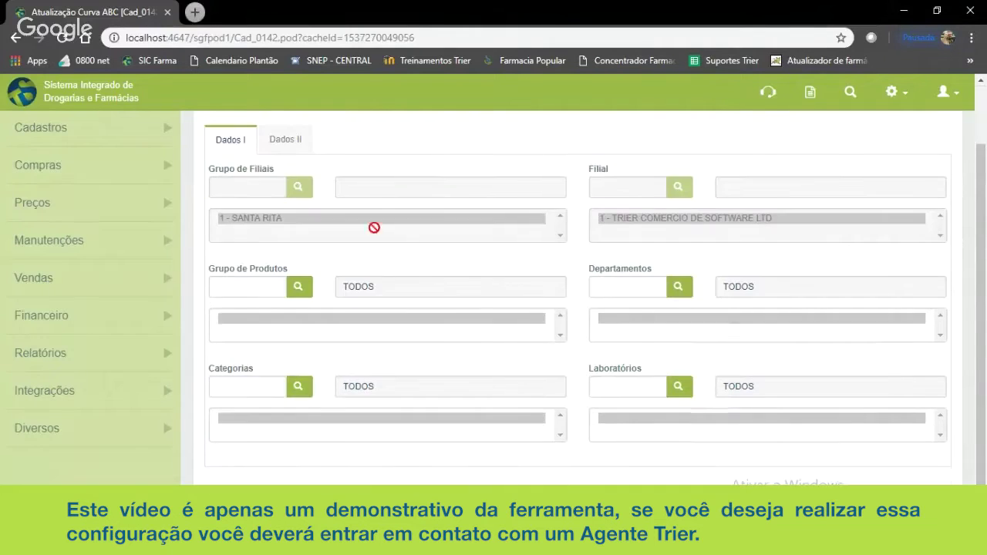
scroll(405, 302, up, 1)
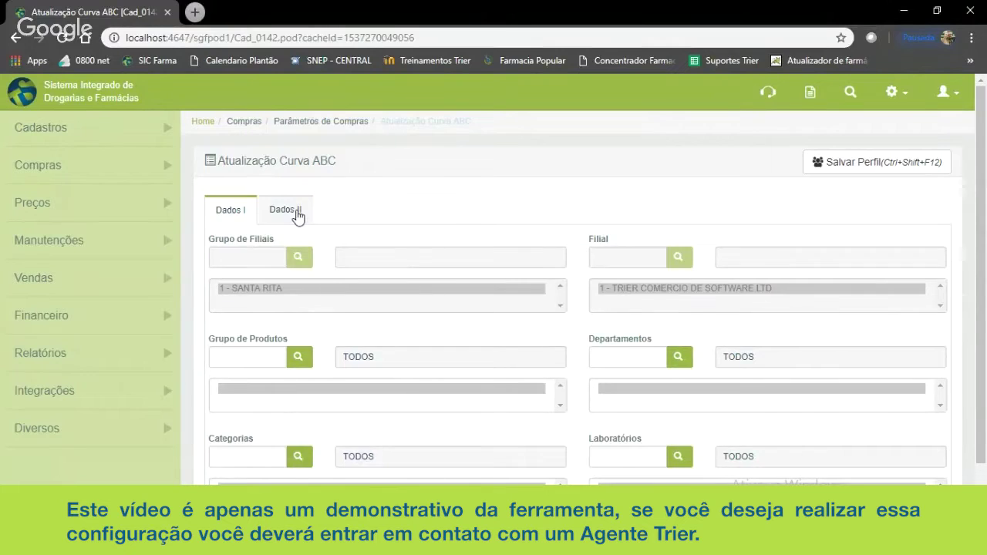
Show the Dados II part of the Curva ABC update form
click(297, 211)
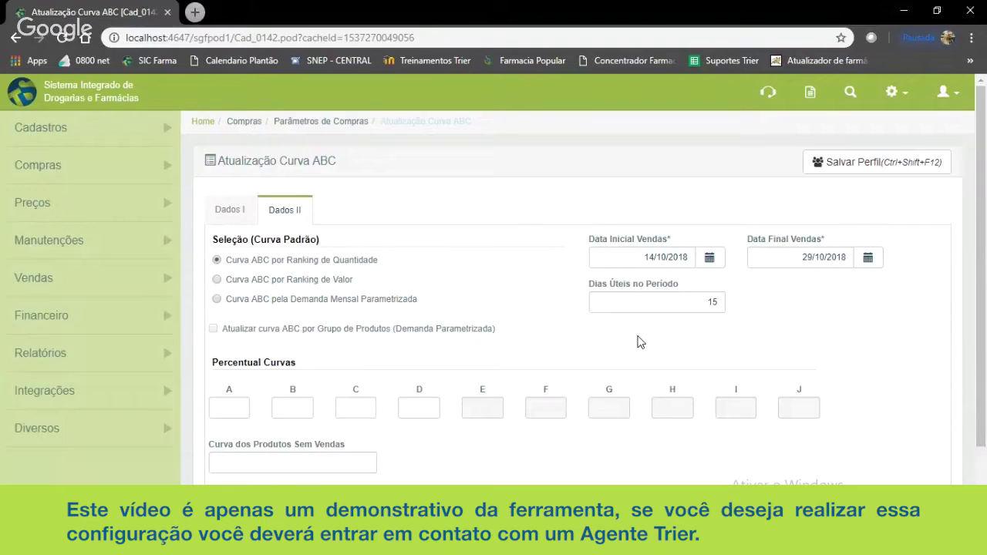
scroll(581, 310, down, 2)
scroll(581, 310, up, 2)
Examine the Curva Padrão choices: Ranking de Quantidade, Ranking de Valor and Demanda Mensal Parametrizada
drag(212, 242, 362, 264)
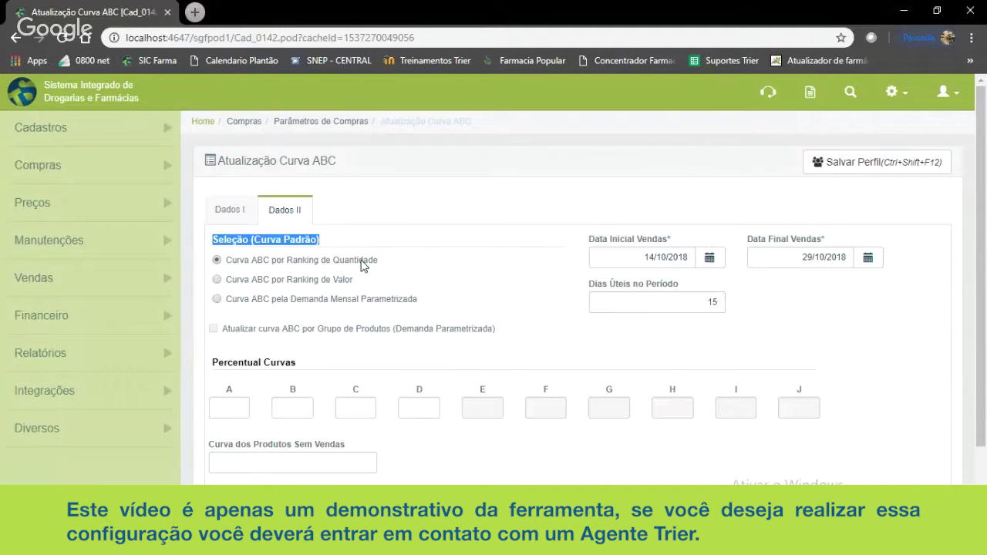
click(382, 269)
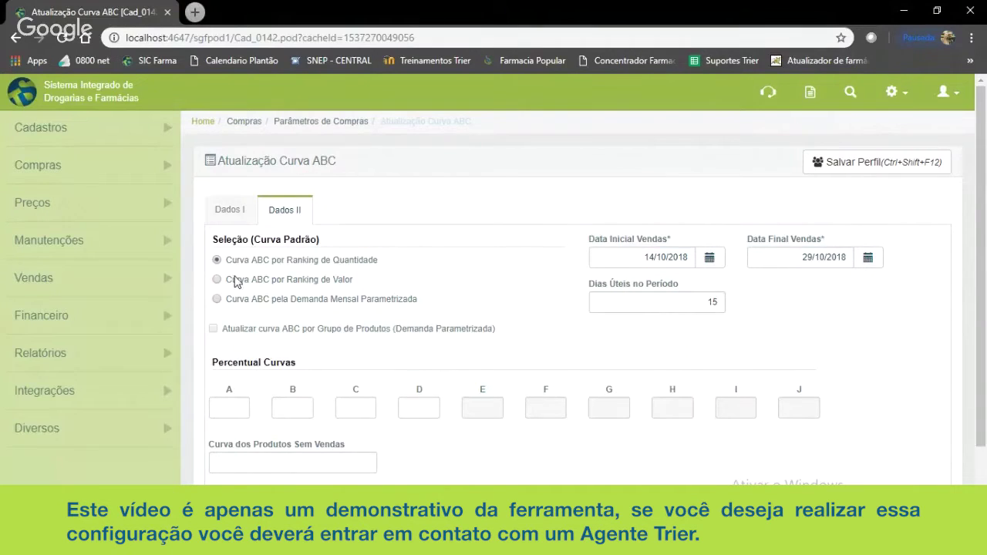
drag(240, 262, 378, 264)
drag(233, 282, 327, 282)
drag(329, 305, 447, 305)
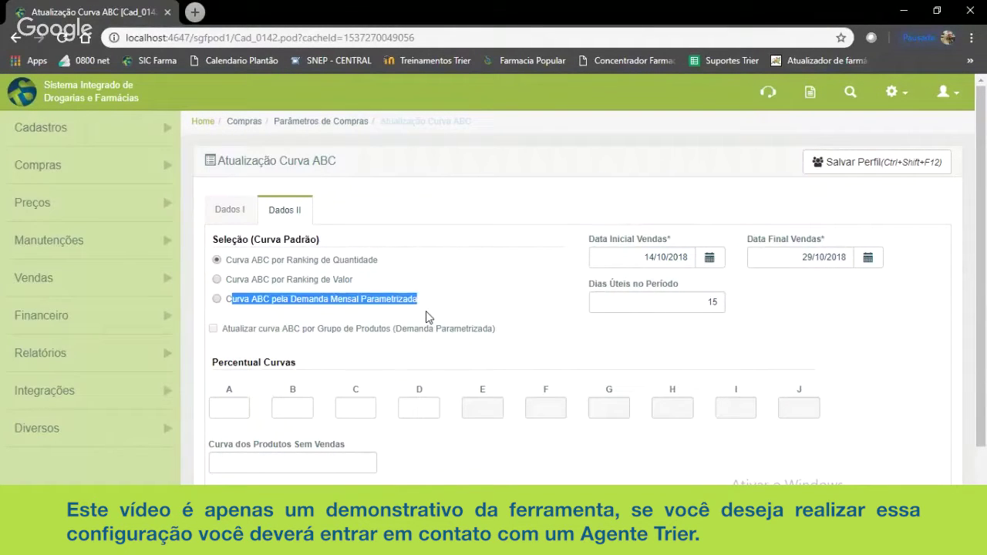
click(297, 257)
drag(226, 261, 386, 270)
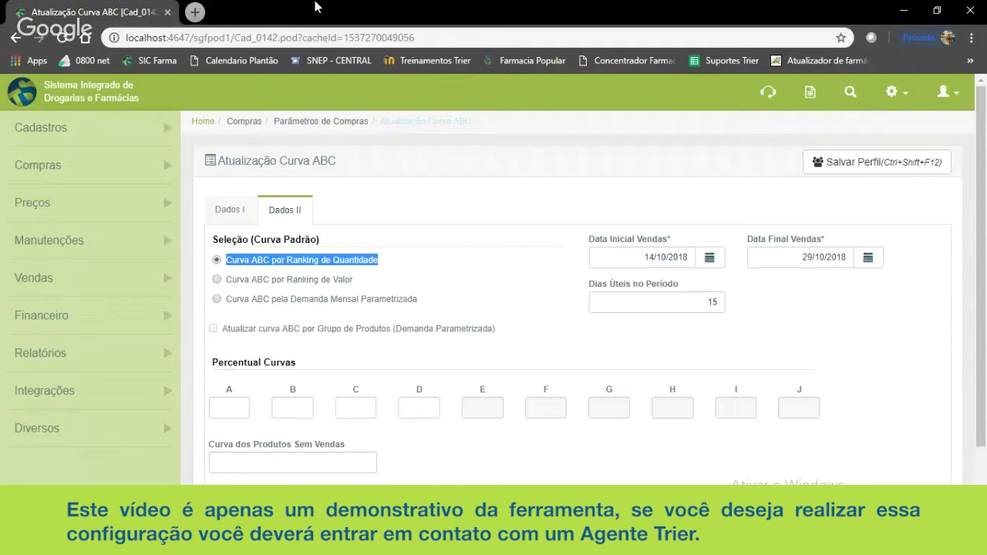
Try the Curva ABC por Ranking de Valor option and return the selection to Curva ABC por Ranking de Quantidade
click(240, 279)
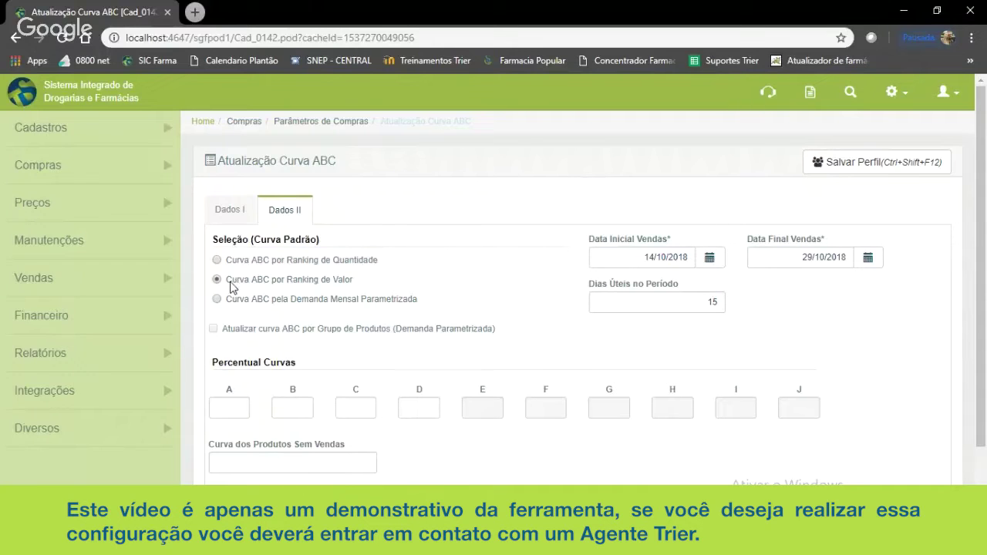
drag(229, 286, 356, 287)
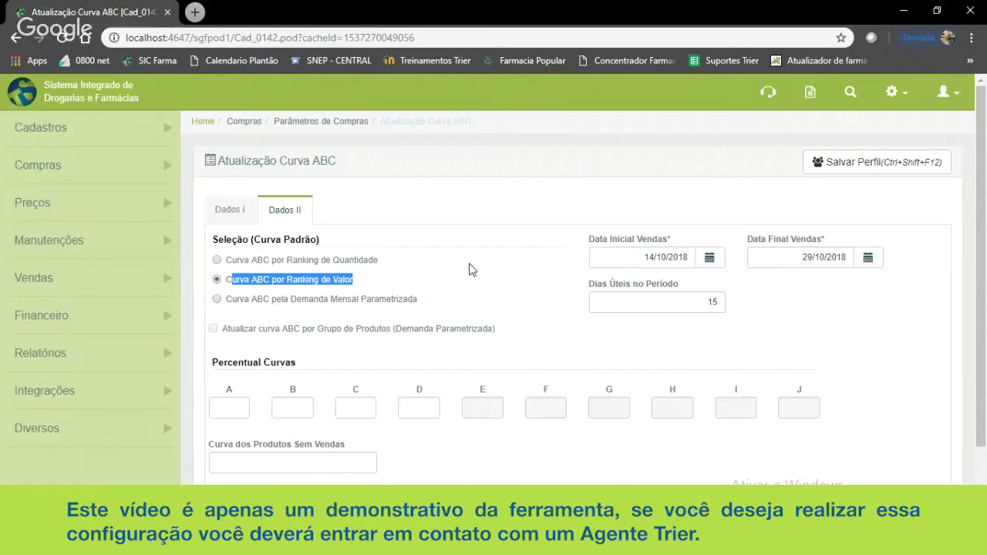
click(279, 262)
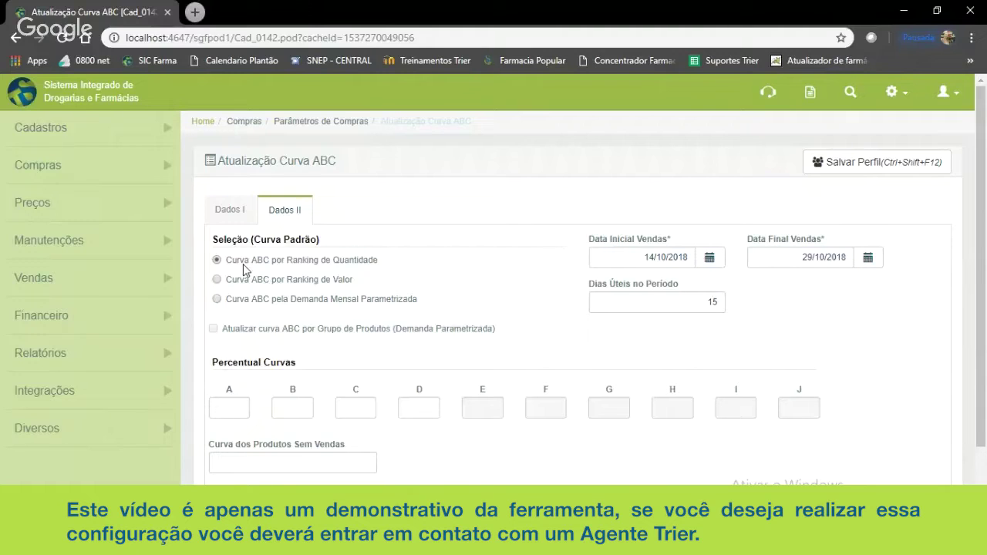
Compare the default curve options and set the selection to Curva ABC pela Demanda Mensal Parametrizada
click(238, 302)
drag(227, 301, 418, 306)
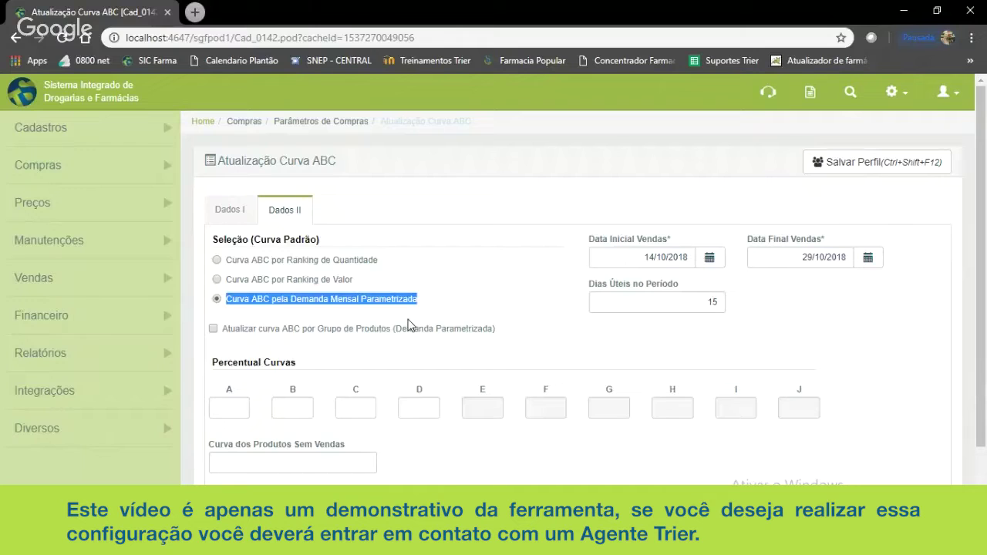
drag(245, 260, 371, 266)
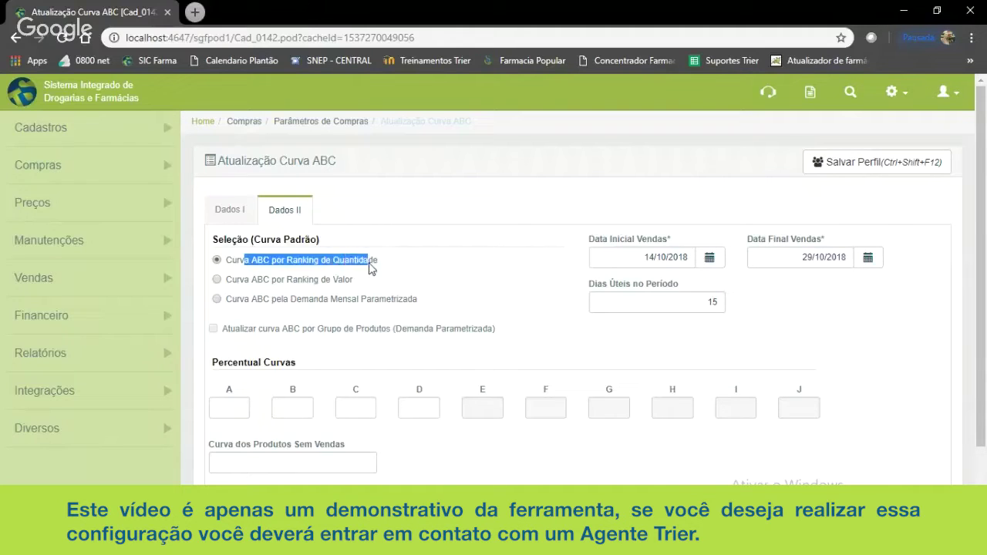
click(291, 279)
drag(287, 261, 330, 310)
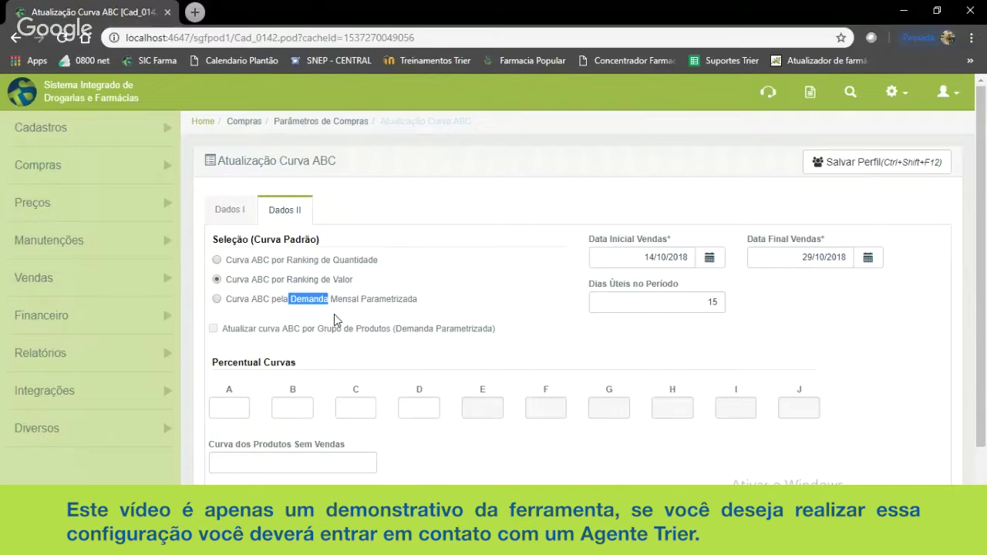
click(216, 300)
Open Definição de Curvas pela Demanda Mensal from Parâmetros de Compras in a separate browser tab and switch to it
click(67, 174)
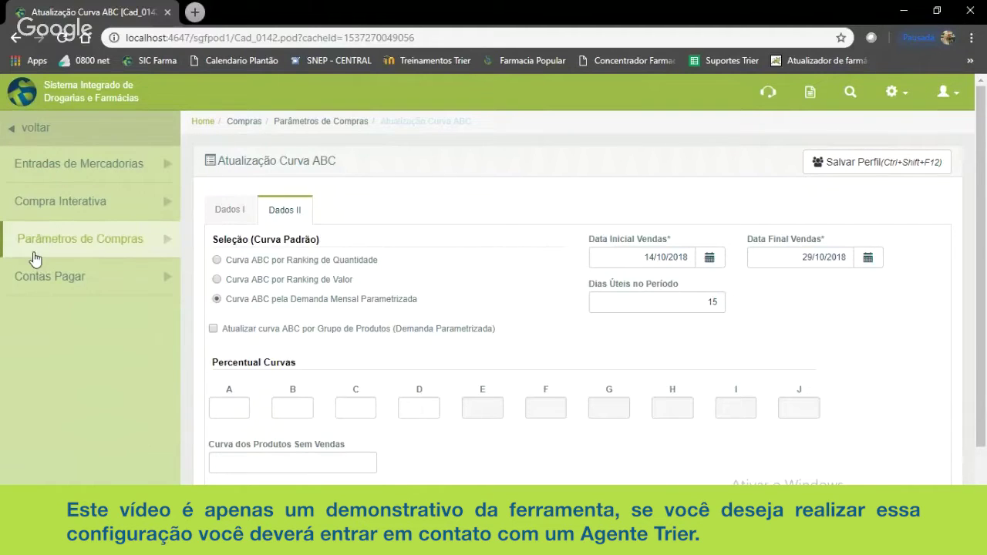
click(35, 255)
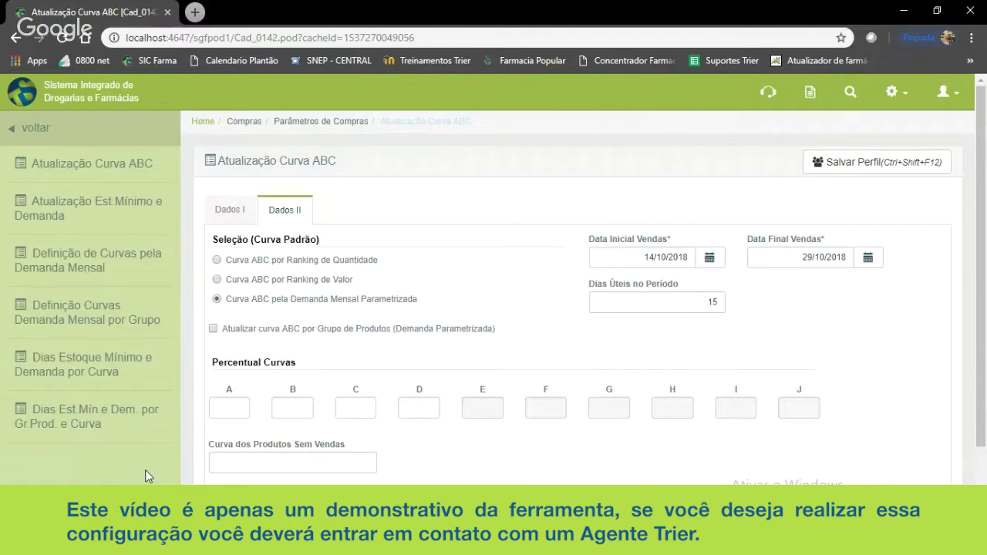
right_click(33, 256)
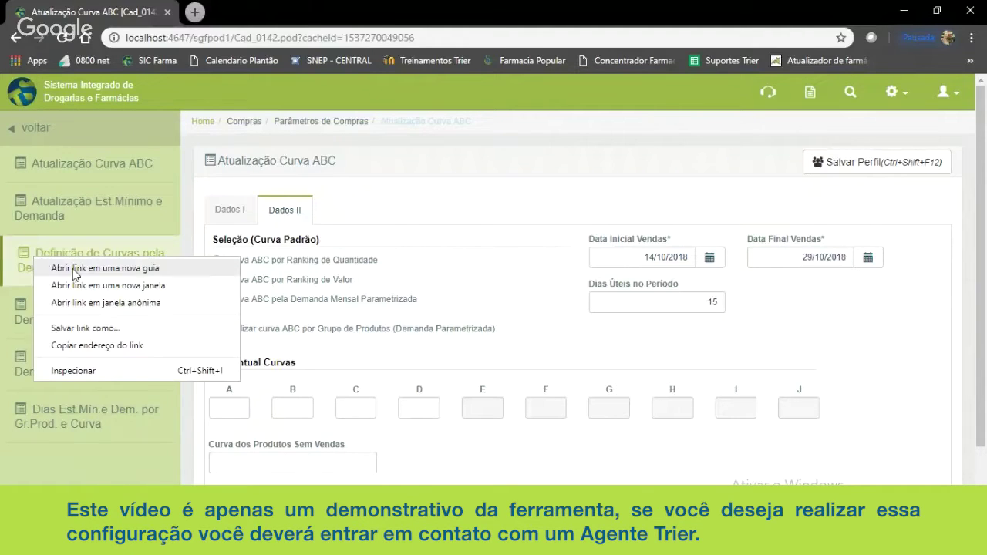
click(71, 267)
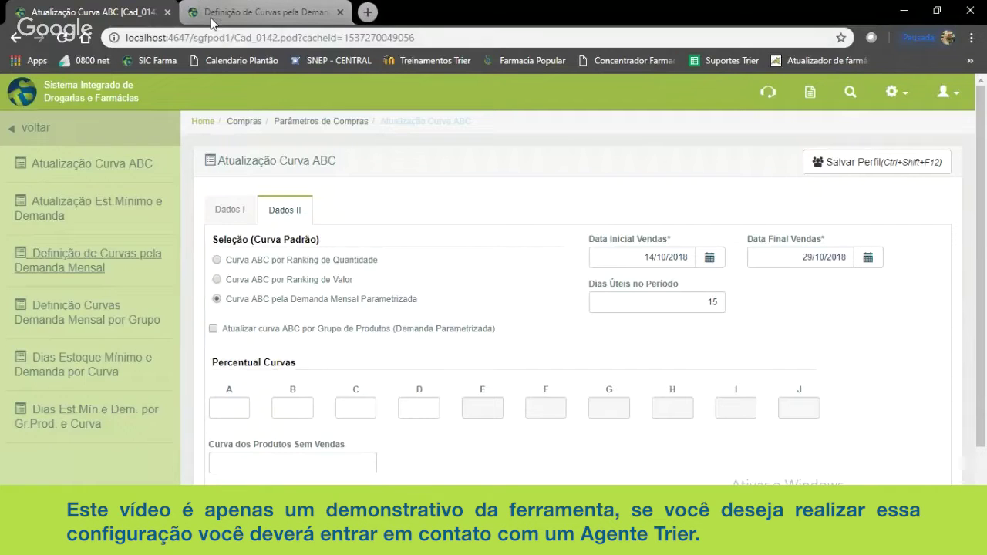
click(212, 22)
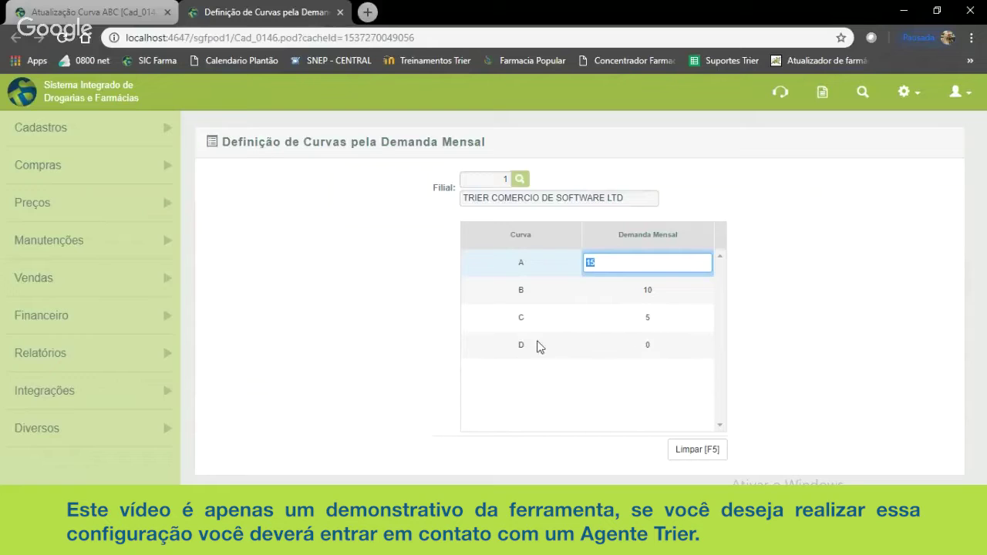
Inspect the Demanda Mensal values defined for curves D, B and A
click(646, 354)
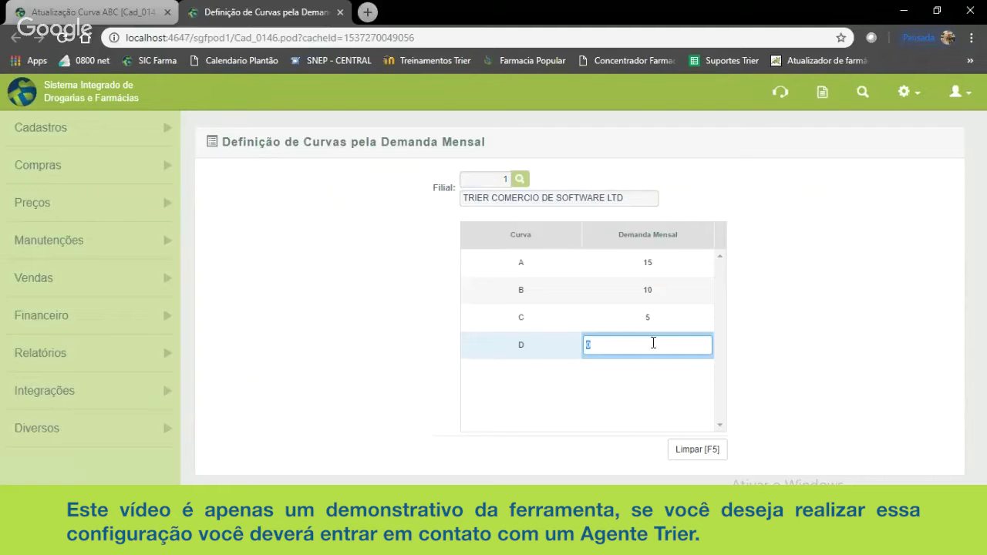
click(652, 298)
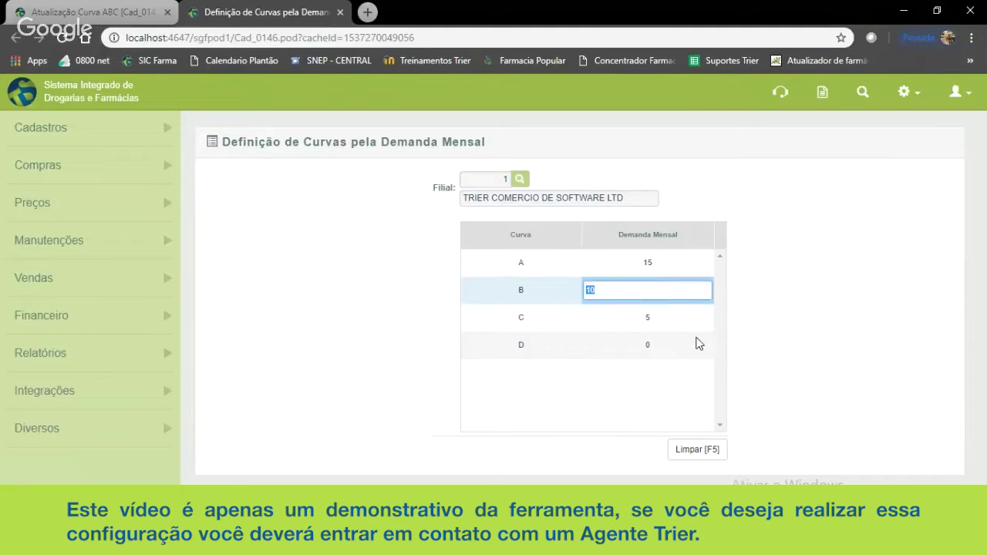
click(655, 264)
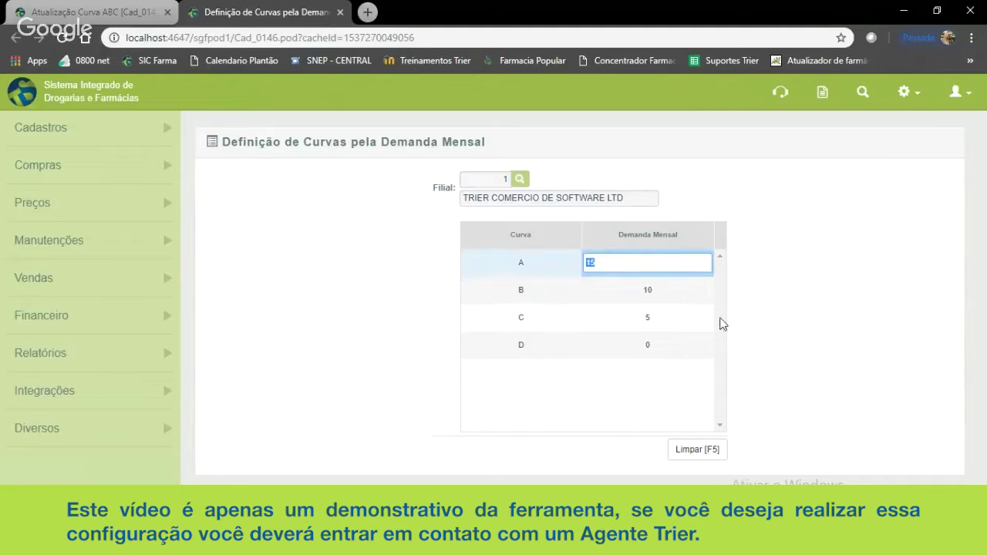
Examine the Demanda Mensal values of curves B, C and D and compare them with the Atualização Curva ABC page
click(652, 290)
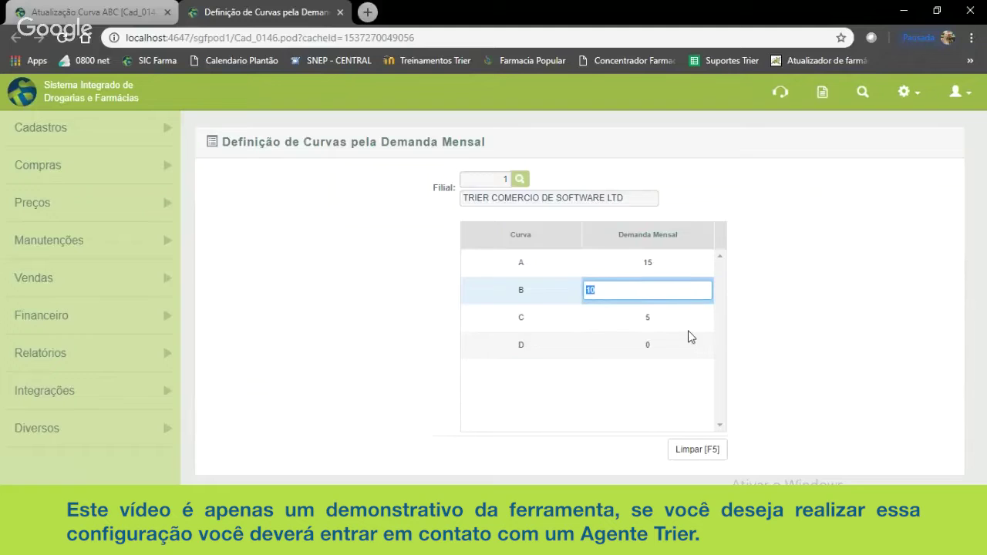
click(659, 322)
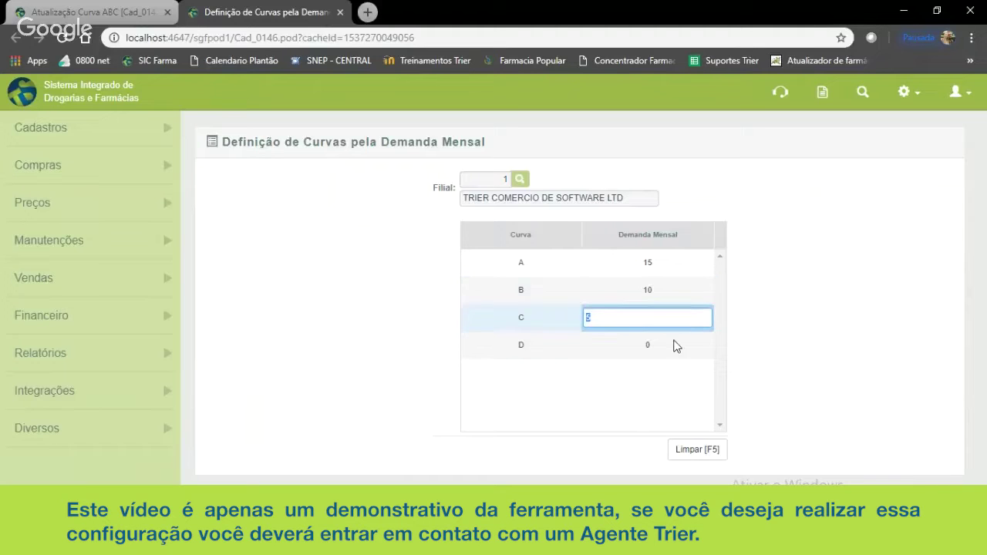
click(652, 295)
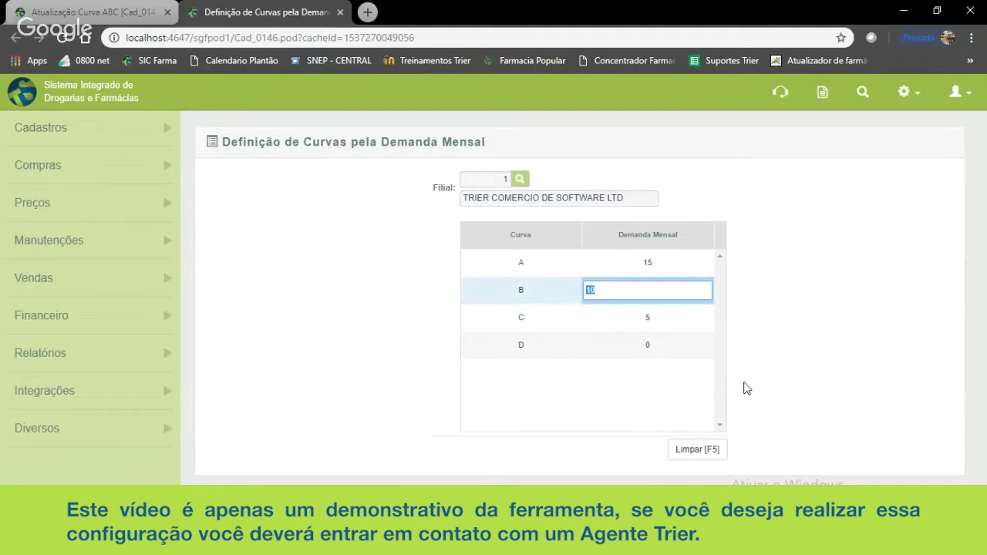
click(651, 323)
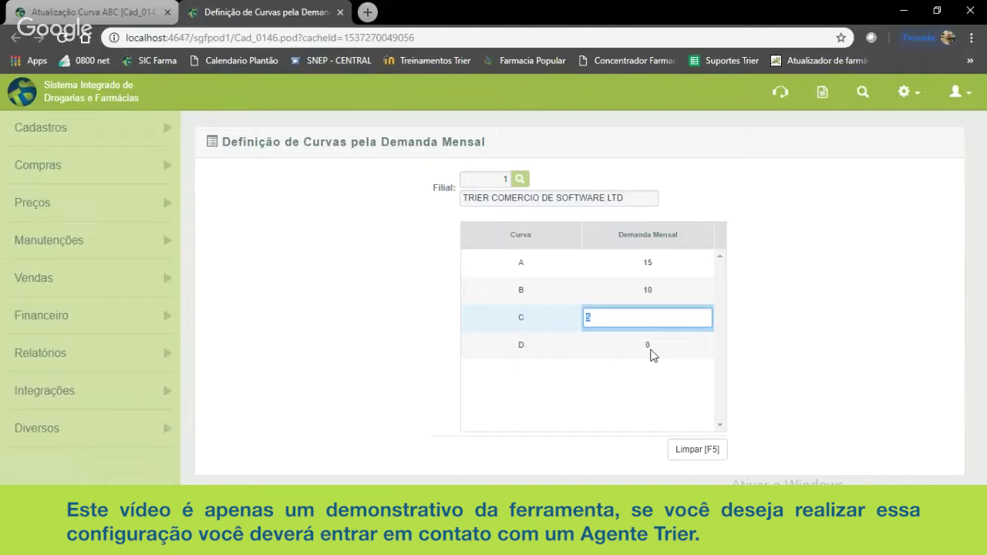
click(651, 353)
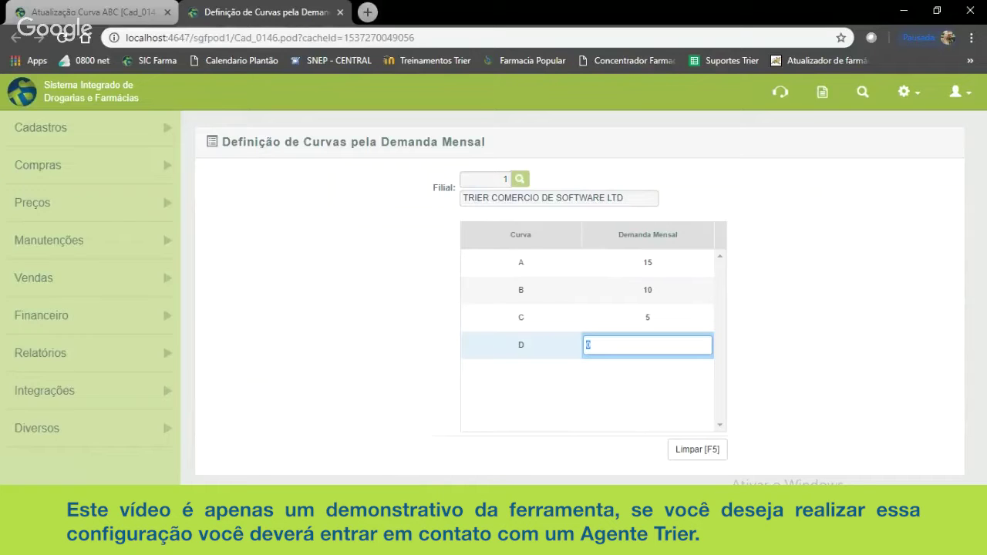
click(105, 14)
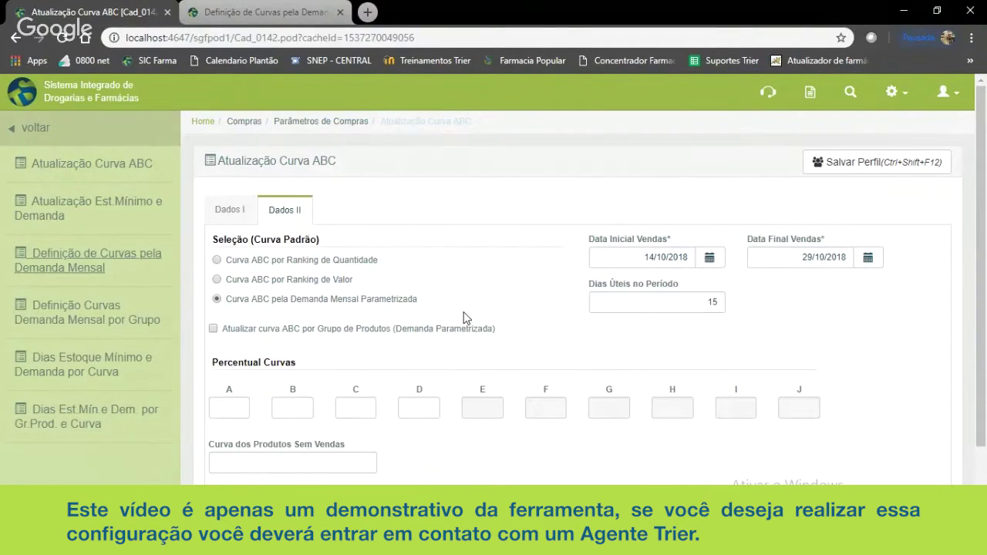
click(277, 15)
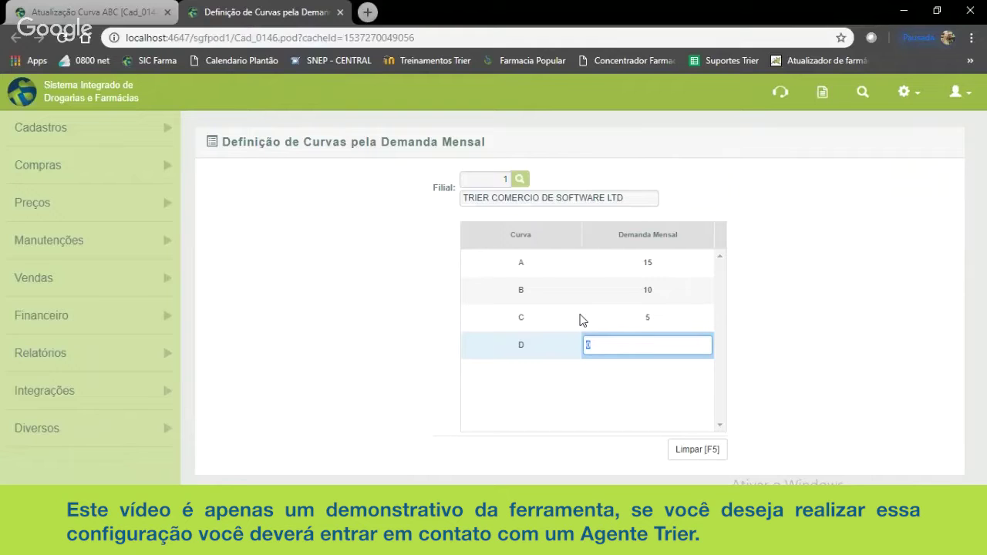
Return to the Atualização Curva ABC page and set the default curve selection to Curva ABC por Ranking de Quantidade
click(112, 15)
drag(226, 300, 417, 305)
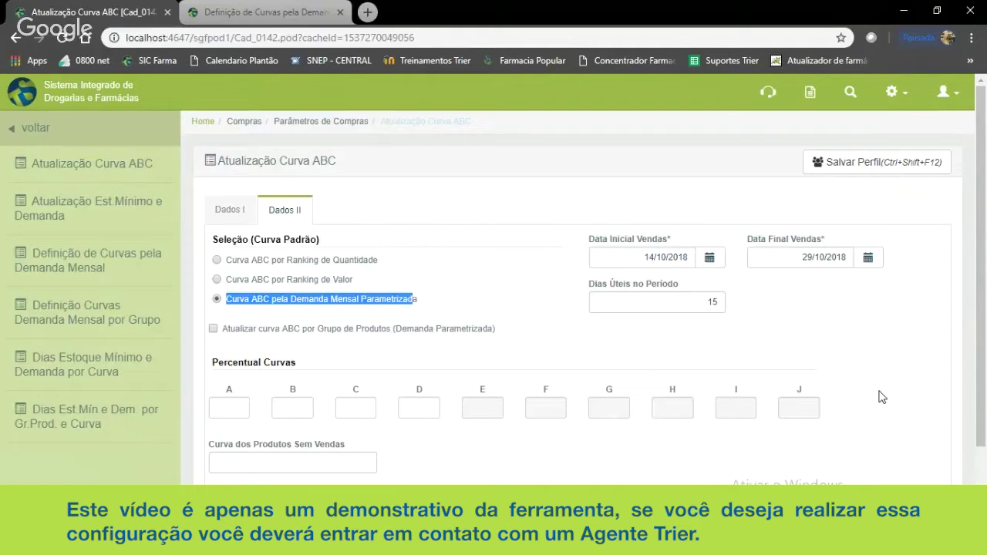
click(233, 262)
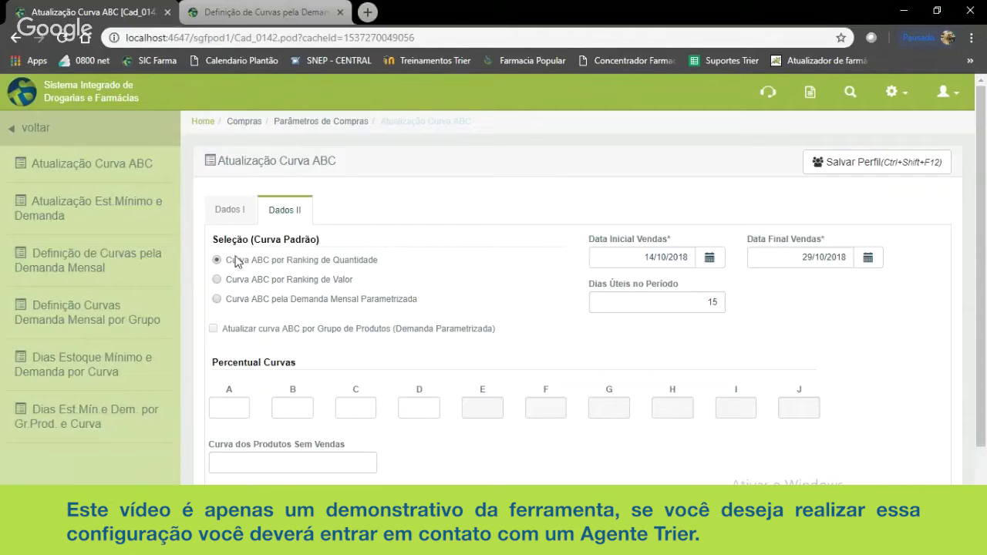
drag(228, 263, 386, 266)
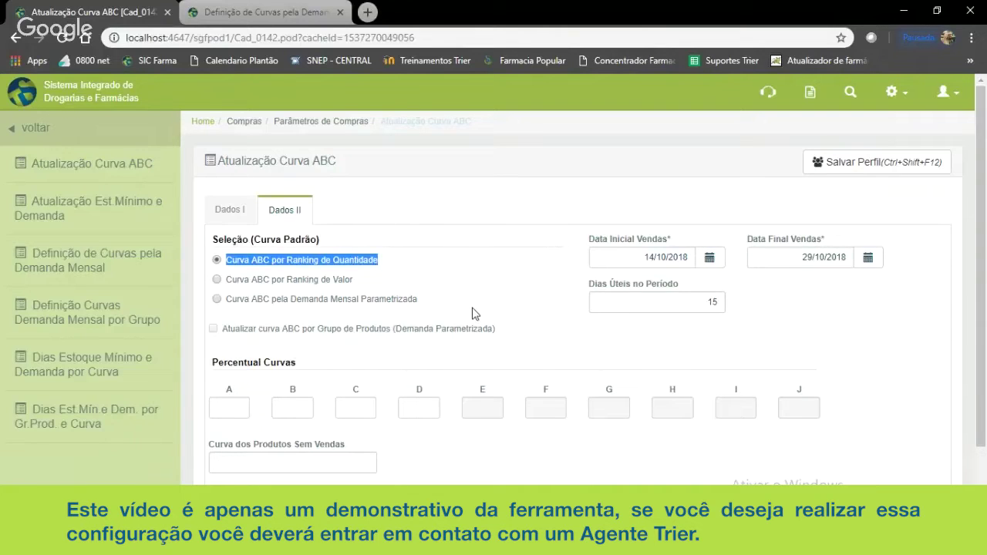
drag(230, 260, 240, 260)
drag(334, 264, 409, 267)
Examine the Data Inicial Vendas and Data Final Vendas fields that define the sales period
drag(599, 241, 652, 244)
drag(751, 246, 819, 242)
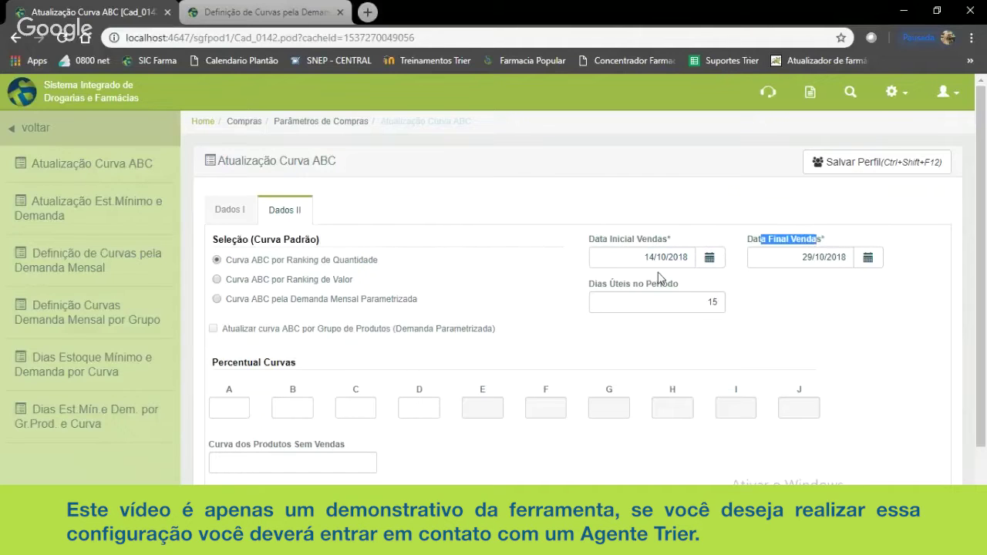
click(653, 257)
click(780, 257)
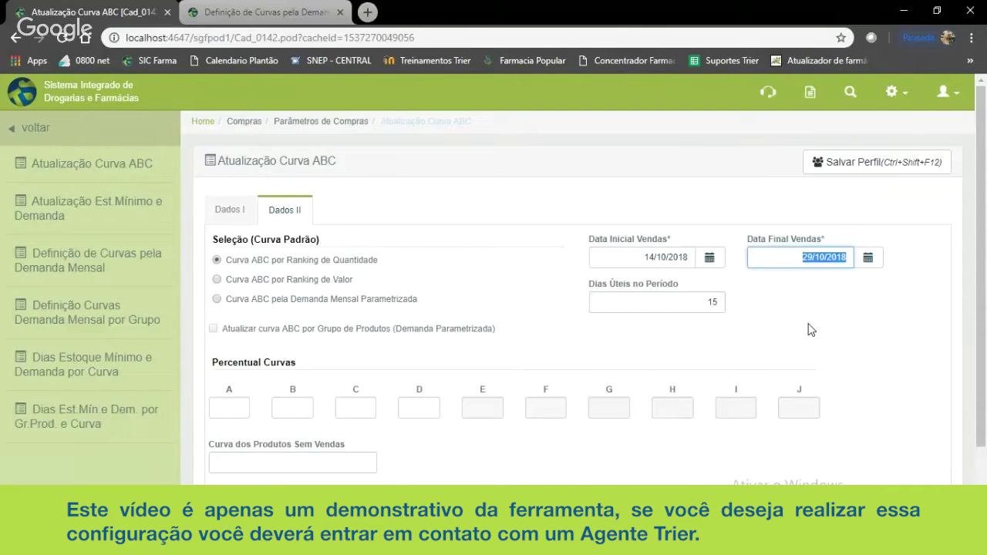
click(610, 258)
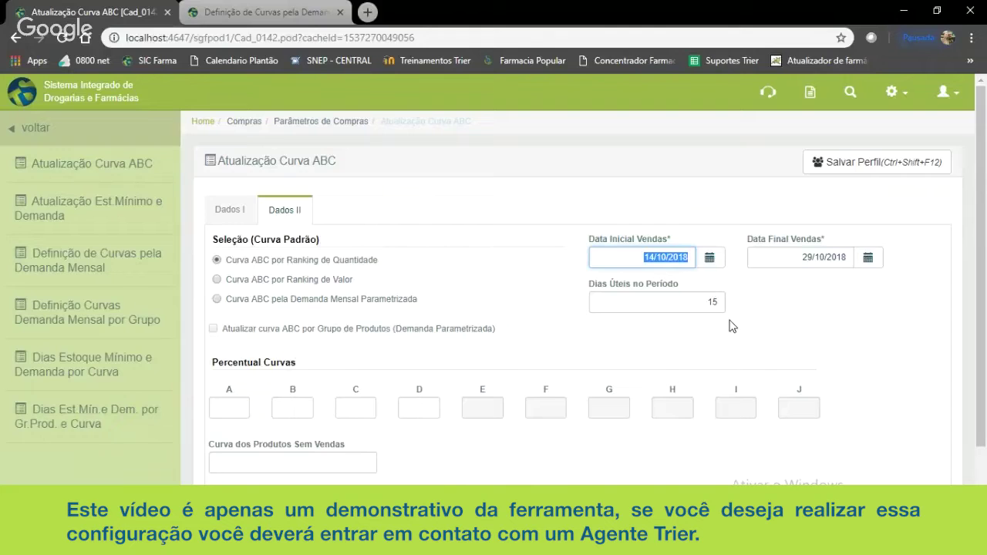
click(607, 258)
drag(629, 258, 702, 282)
drag(590, 239, 658, 242)
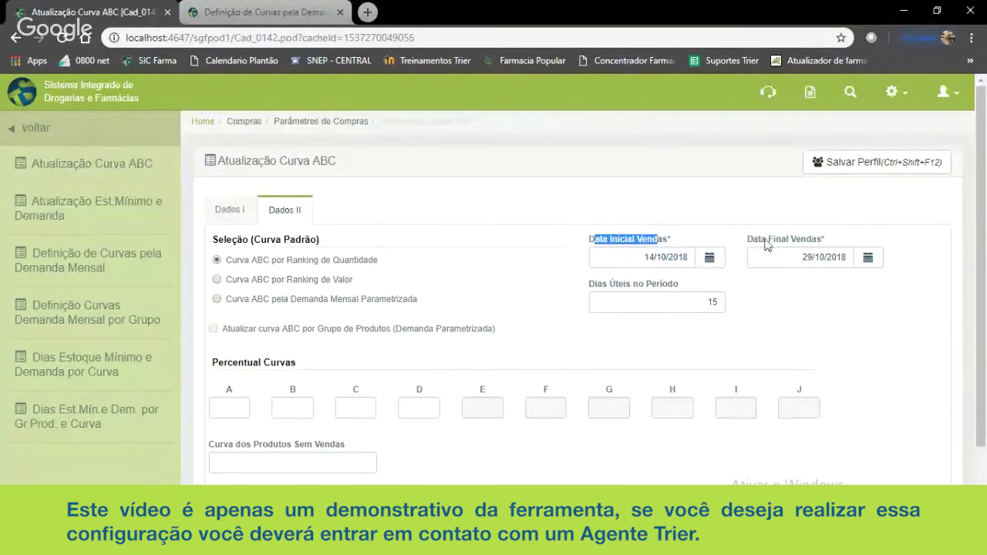
drag(758, 239, 825, 240)
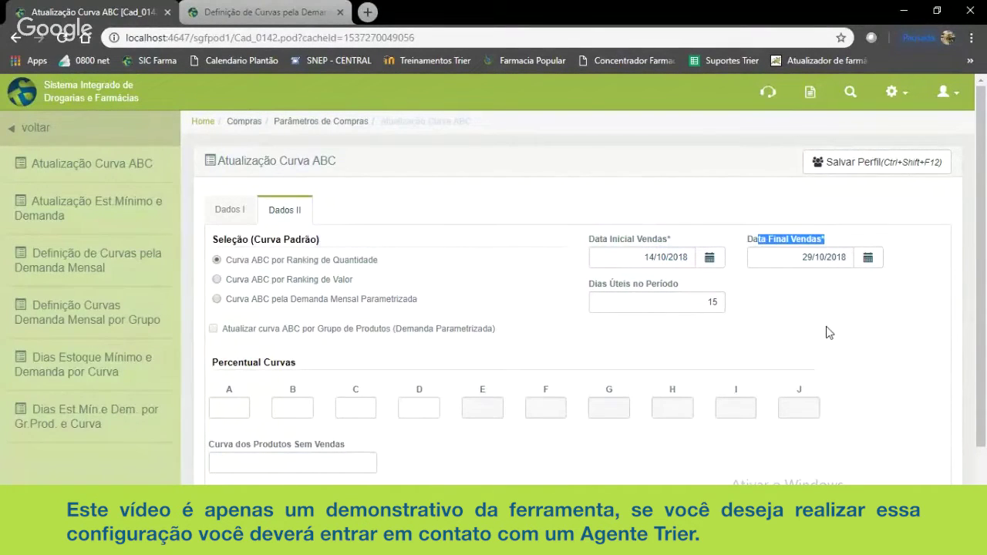
Set the sales period from 01/11/2017 to 01/02/2018
click(673, 259)
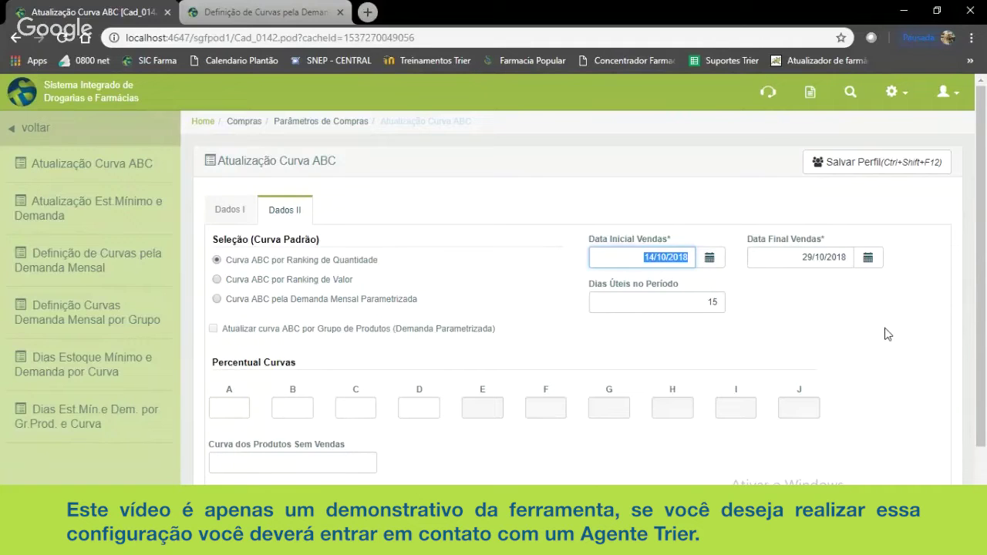
text(01112017)
key(Tab)
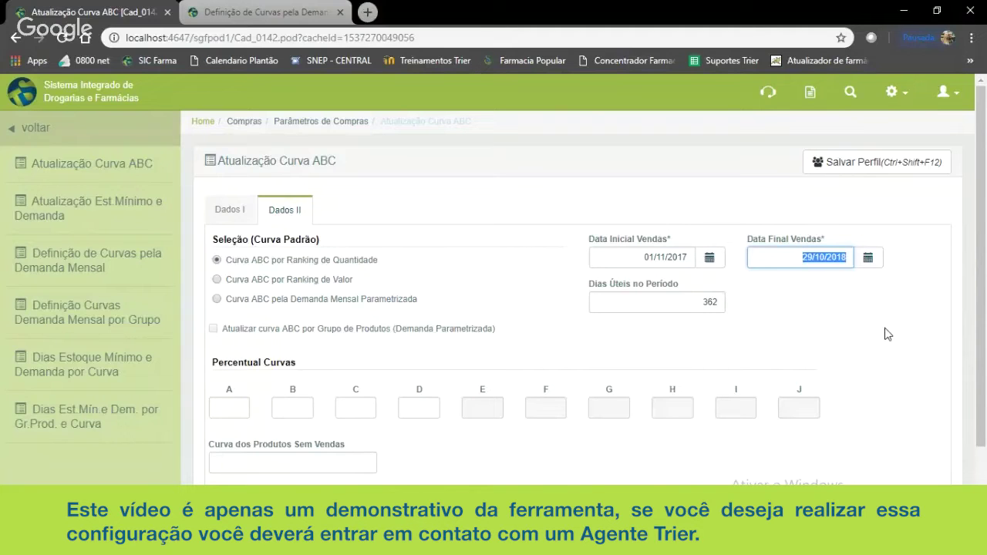
key(BackSpace)
text(1)
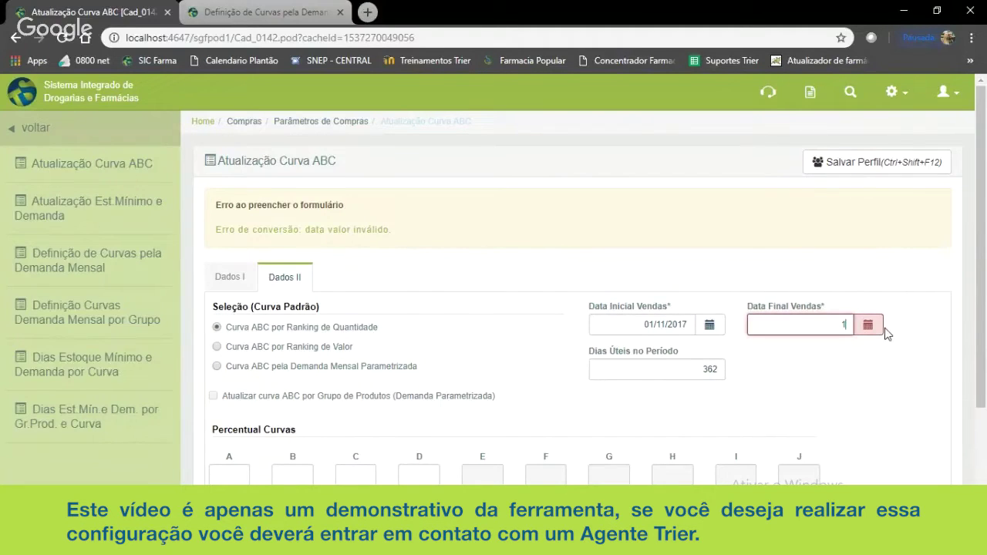
text(01022018)
key(Tab)
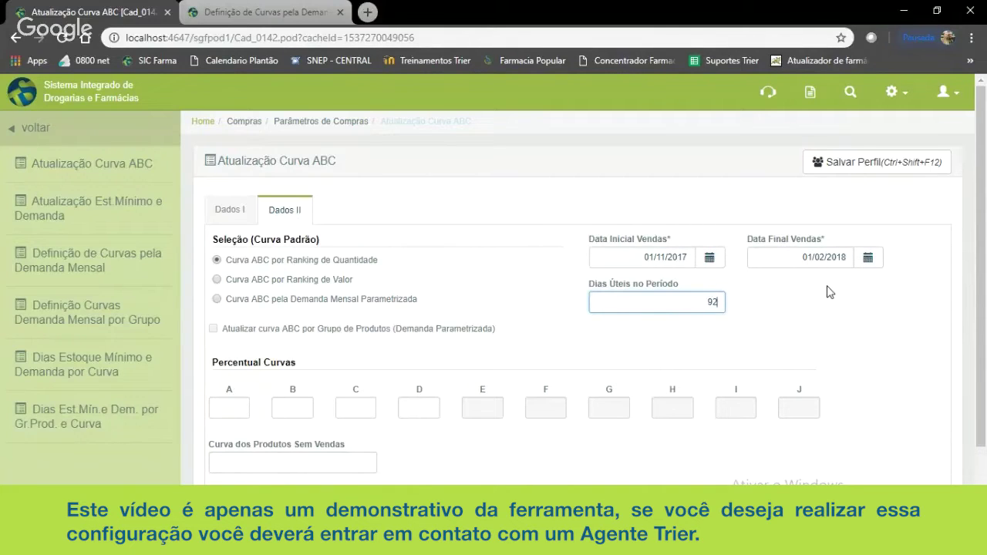
Set Dias Úteis no Período to 70
drag(590, 282, 682, 285)
click(648, 301)
text(70)
key(Tab)
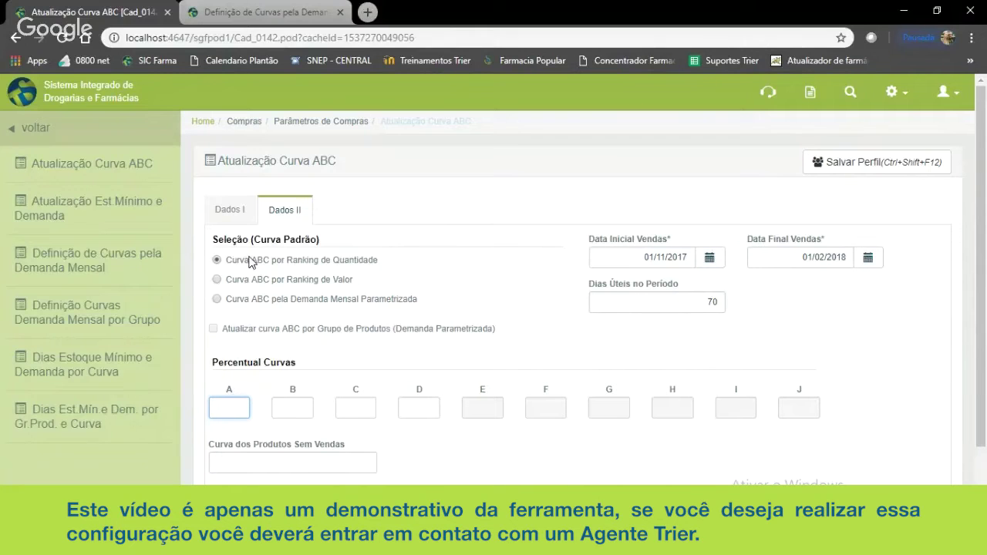
Review the ranking selection and the sales start date, and examine the Percentual Curvas section
drag(245, 260, 341, 261)
drag(608, 240, 599, 240)
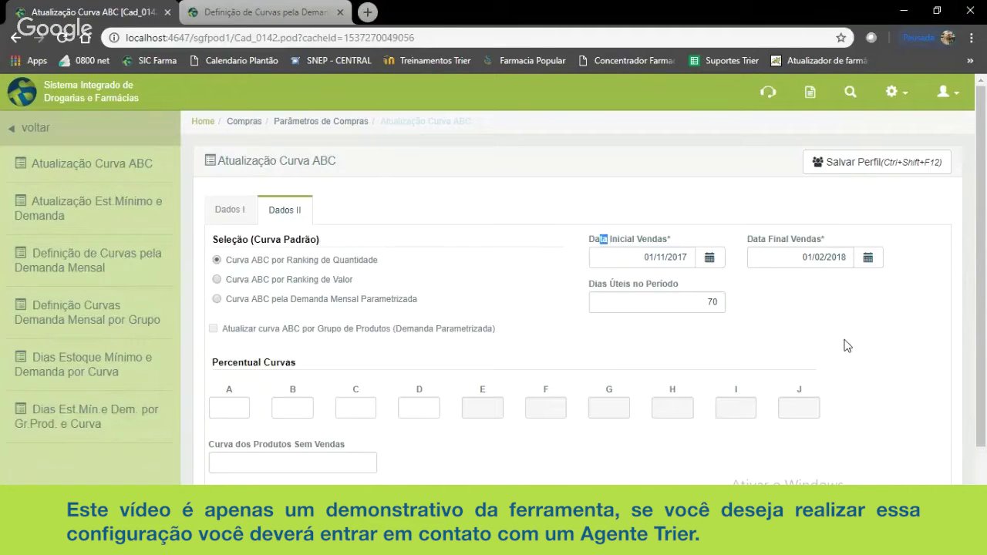
scroll(847, 345, down, 1)
scroll(841, 344, down, 1)
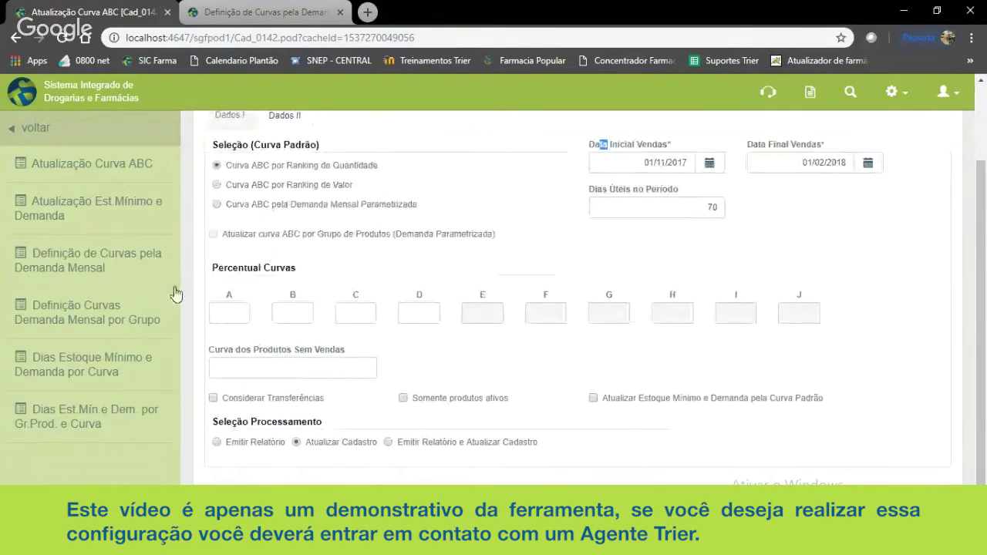
drag(212, 268, 290, 269)
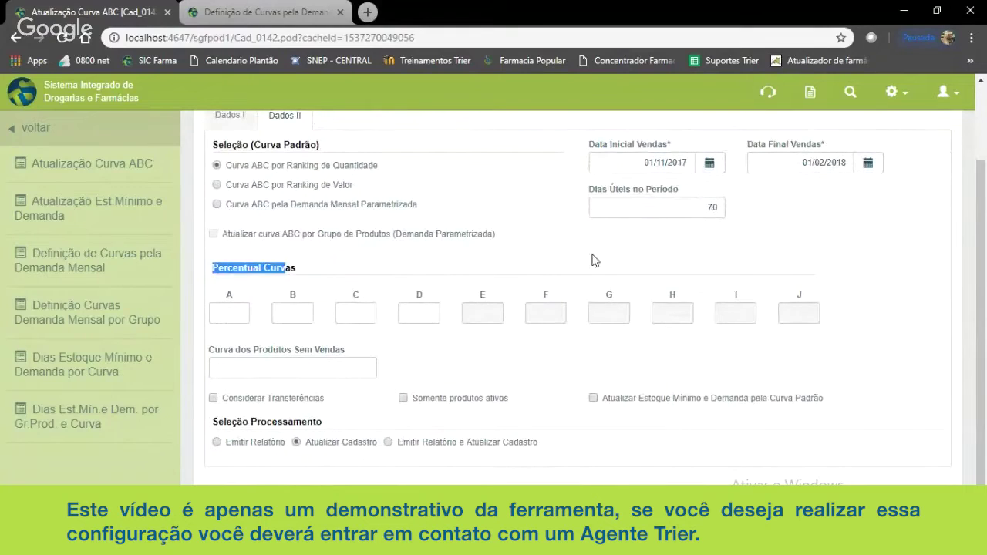
click(285, 279)
drag(208, 268, 307, 277)
click(231, 318)
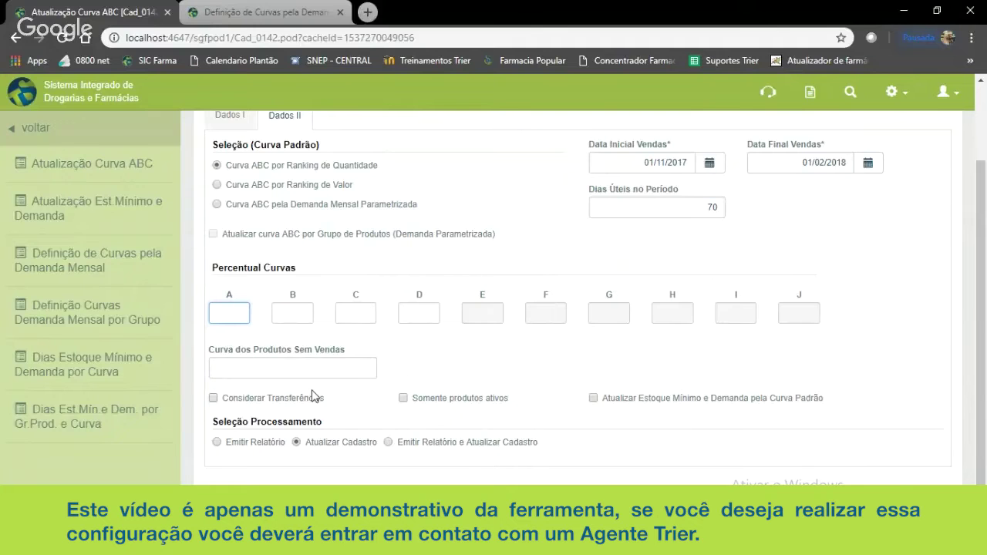
Open Notepad in a smaller window beside the curve percentages and write the ratio 80/20 in it
key(super)
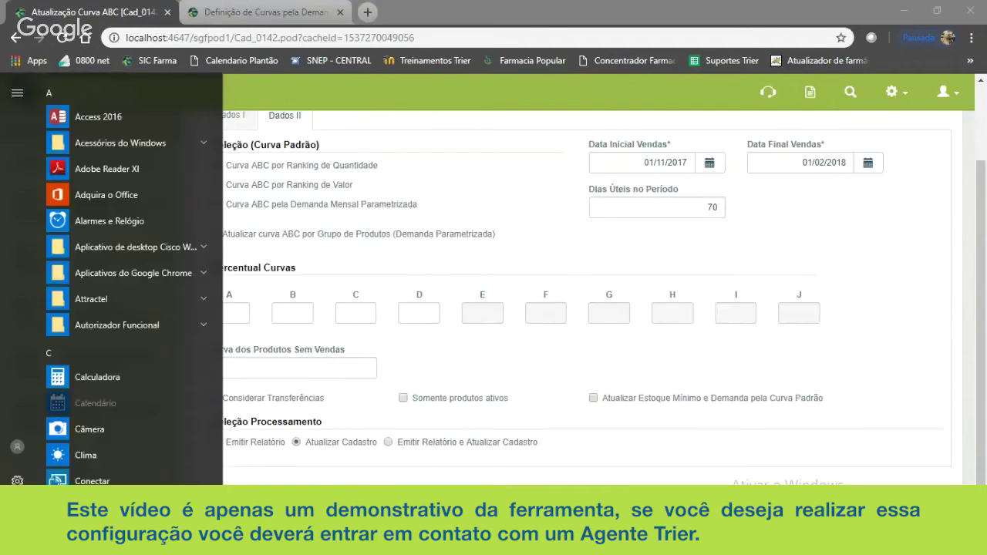
text(notepad)
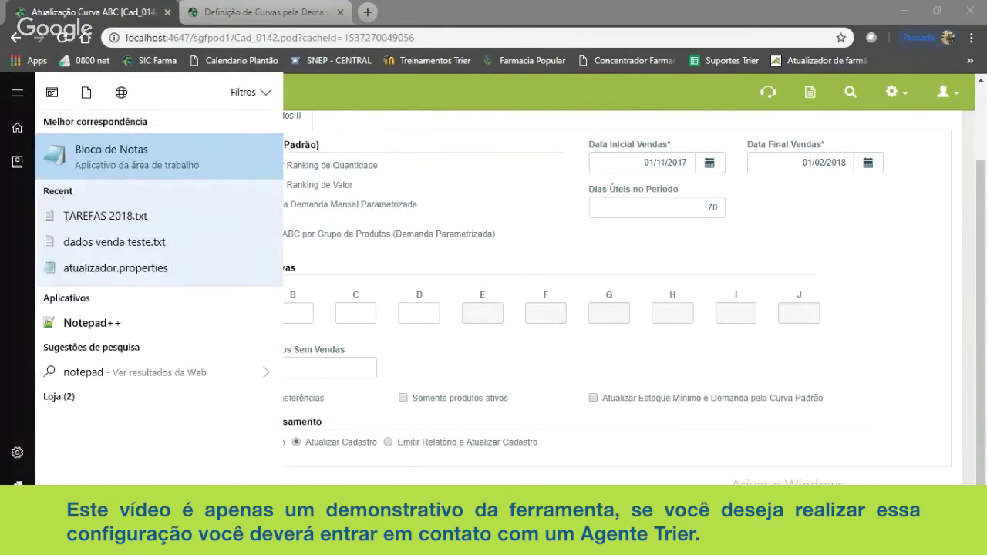
key(Return)
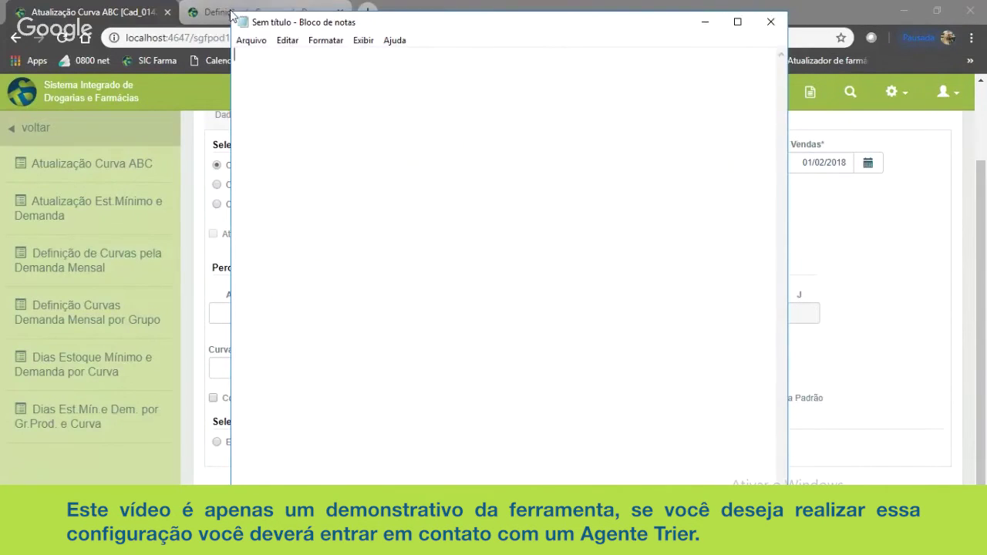
drag(230, 11, 467, 173)
drag(617, 180, 720, 141)
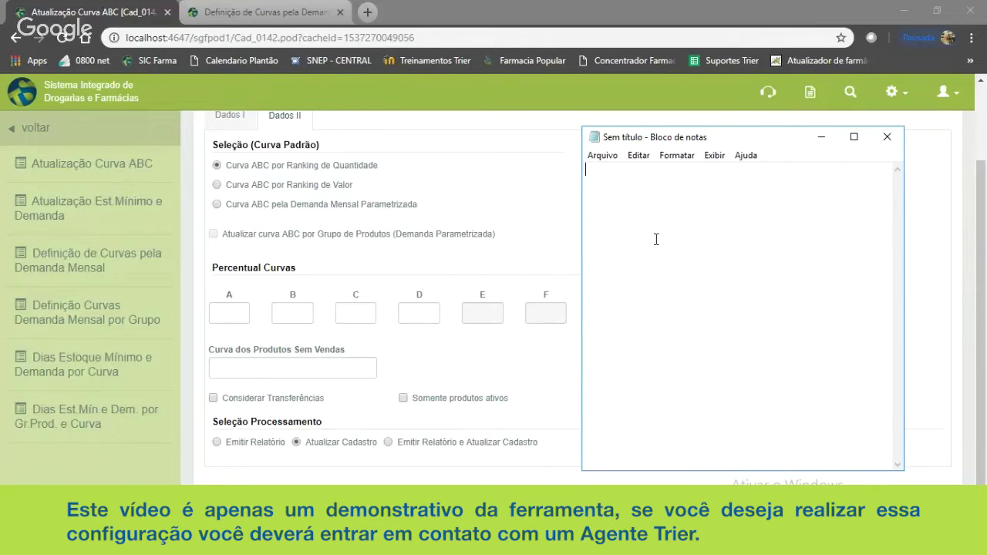
text(80/20)
double_click(609, 170)
double_click(597, 170)
double_click(613, 170)
Return to the Atualização Curva ABC form and set Percentual Curvas to 80 for curve A and 20 for curve B
click(224, 313)
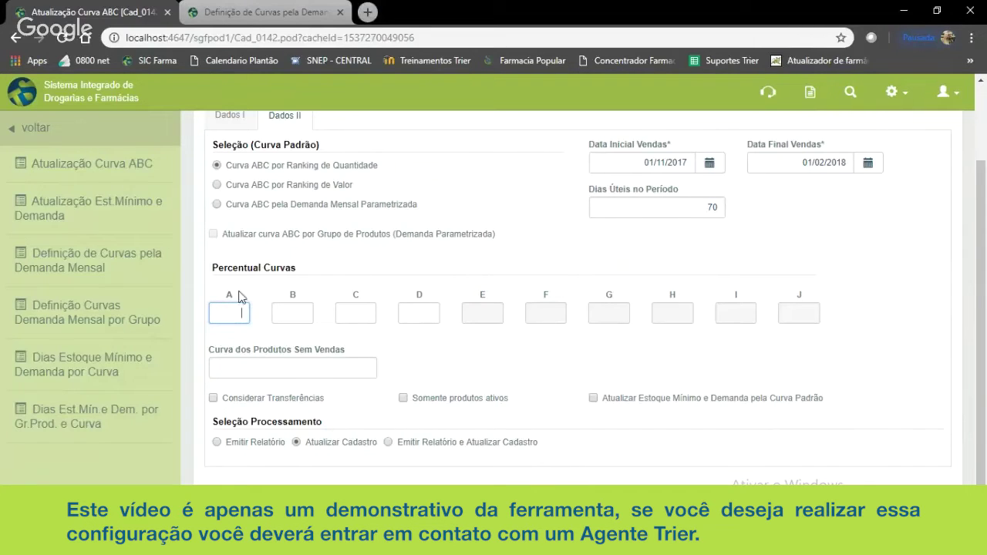
drag(288, 165, 376, 169)
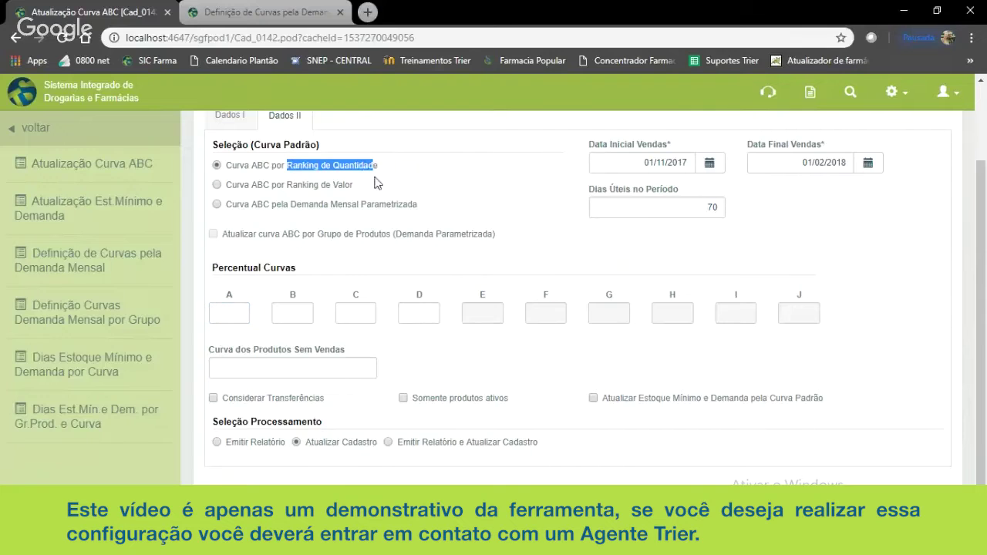
click(237, 311)
text(80)
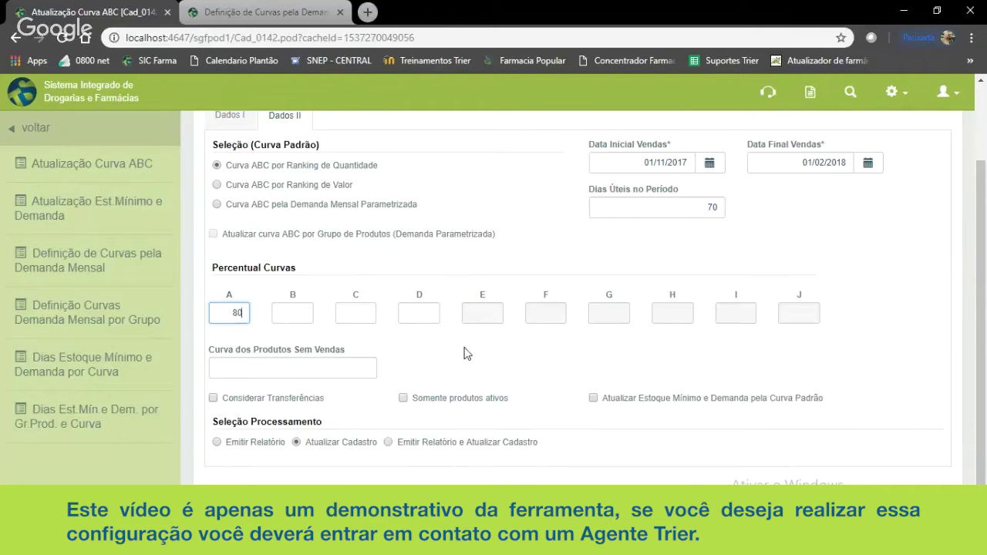
click(306, 313)
text(20)
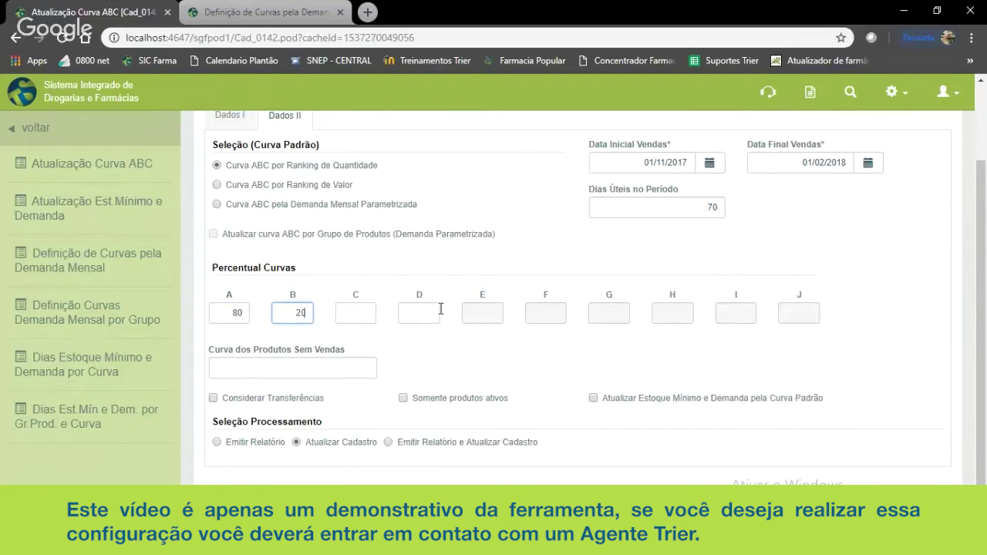
Change the percentage of curve B to 15 and set curve C to 5
key(Tab)
key(shift+Tab)
text(15)
key(Tab)
text(5)
key(Tab)
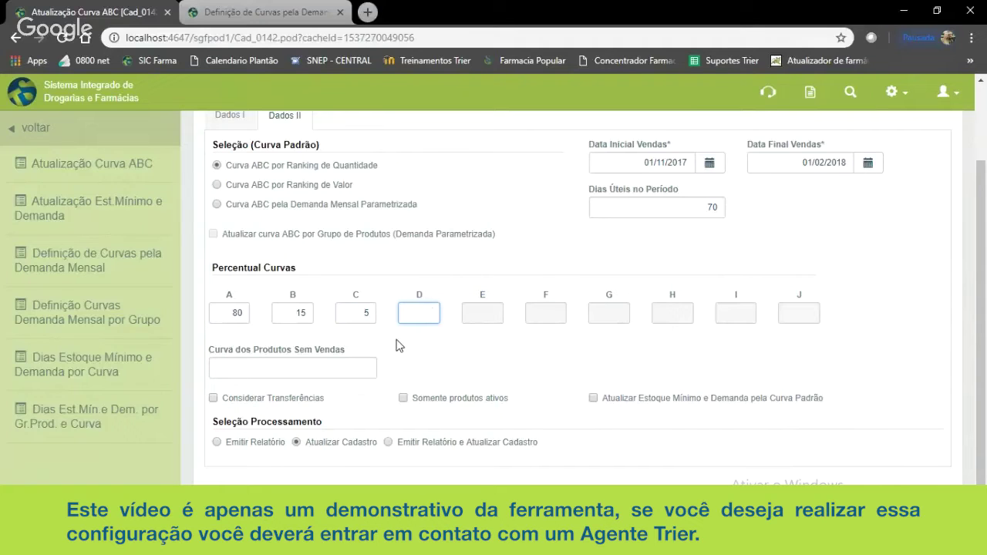
Leave the percentage of curve D empty and set Curva dos Produtos Sem Vendas to D
double_click(423, 294)
click(417, 315)
click(291, 376)
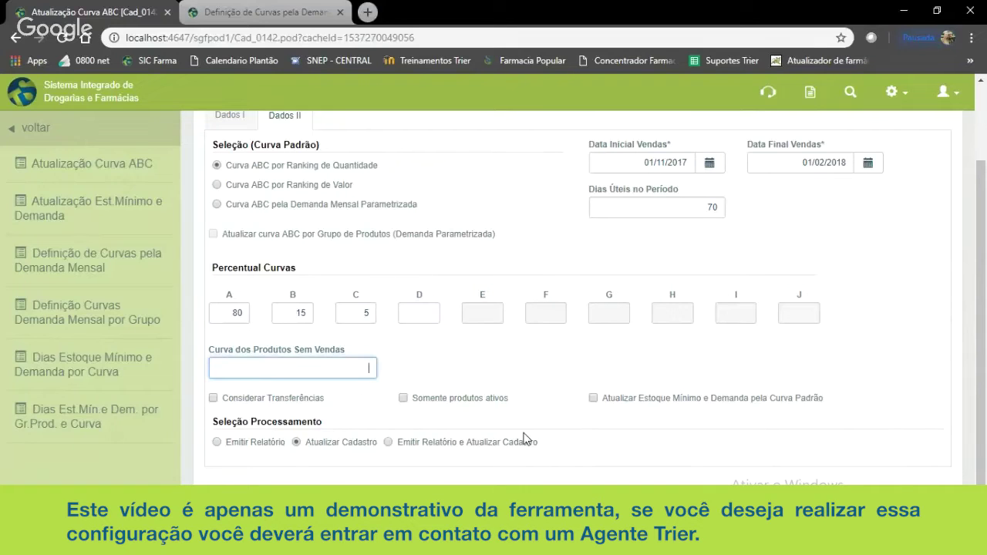
text(D)
click(441, 360)
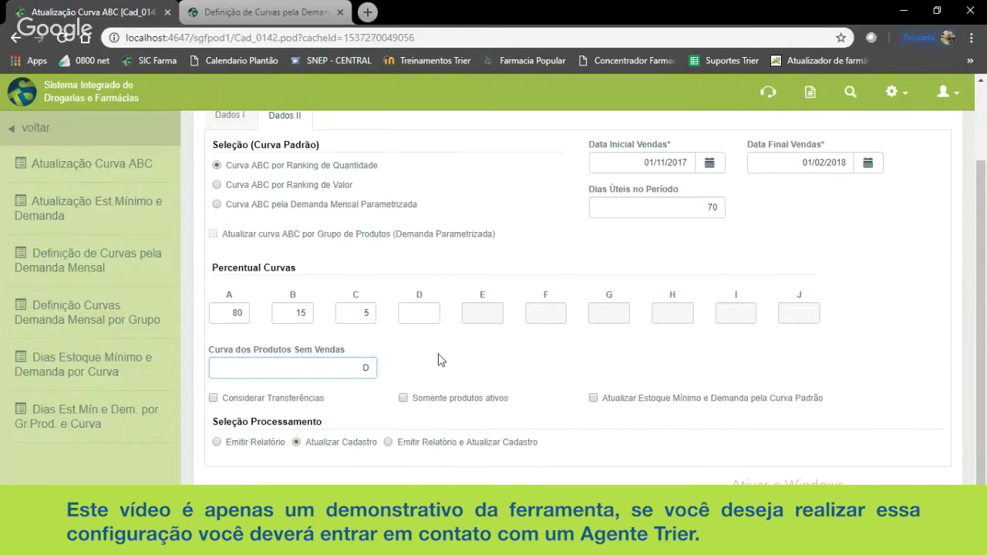
Review the ranking selection, the percentages of curves A, B and C, and the curve for unsold products
click(225, 307)
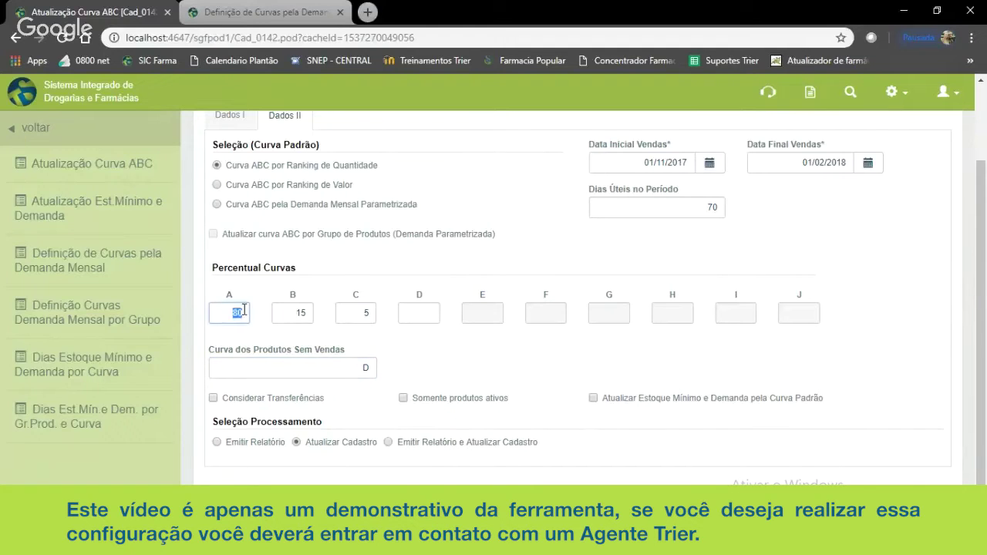
double_click(220, 307)
key(Tab)
key(Tab)
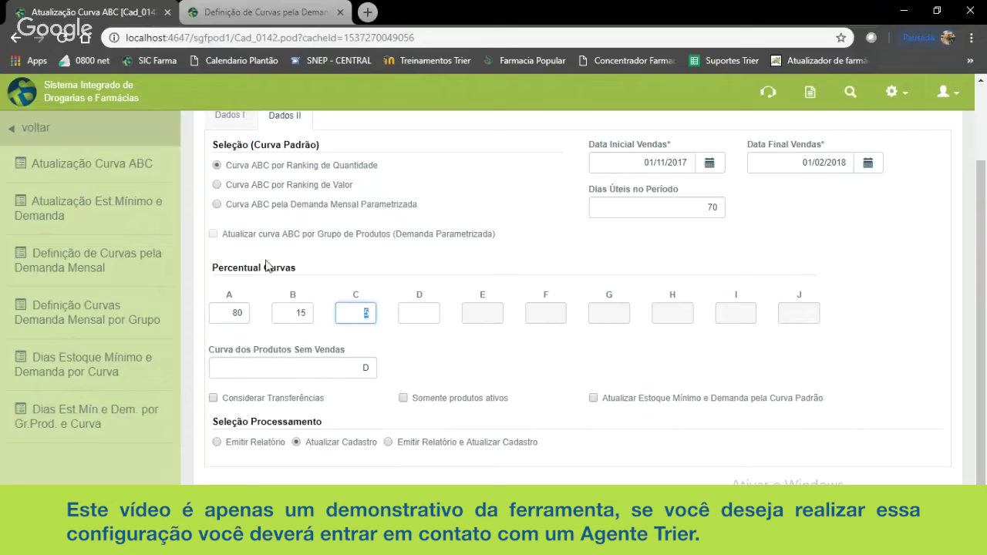
click(295, 313)
click(347, 313)
scroll(509, 370, up, 2)
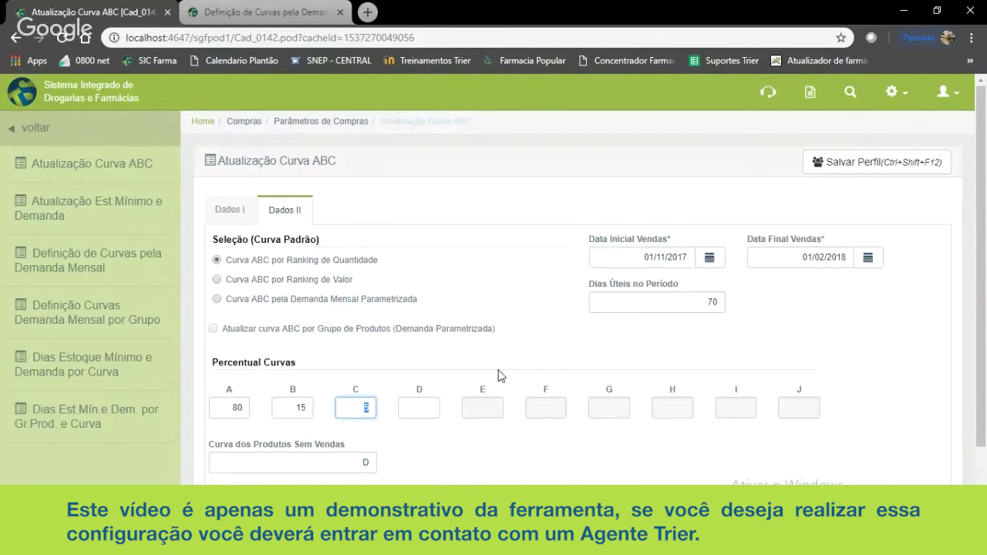
drag(228, 261, 390, 283)
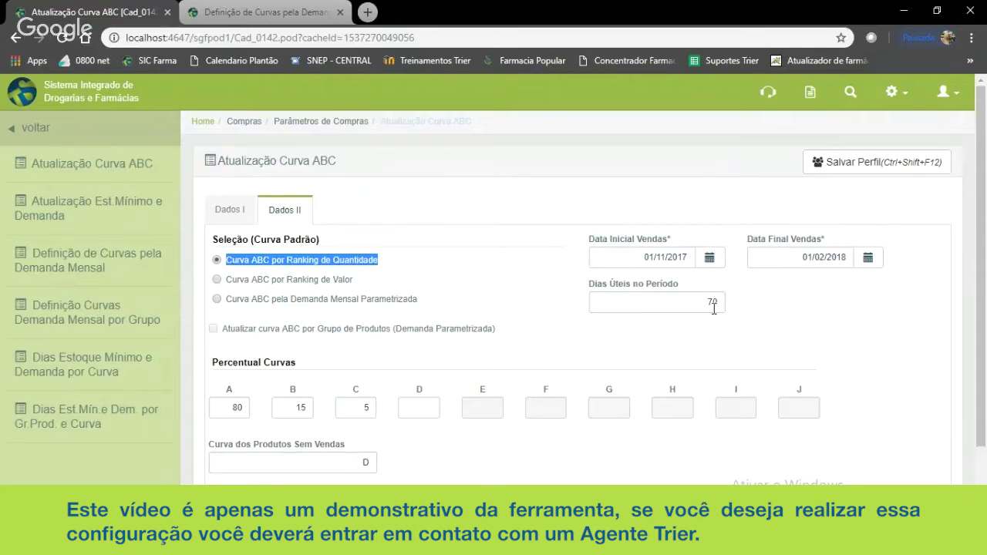
scroll(712, 309, down, 1)
scroll(711, 310, down, 1)
drag(211, 276, 306, 274)
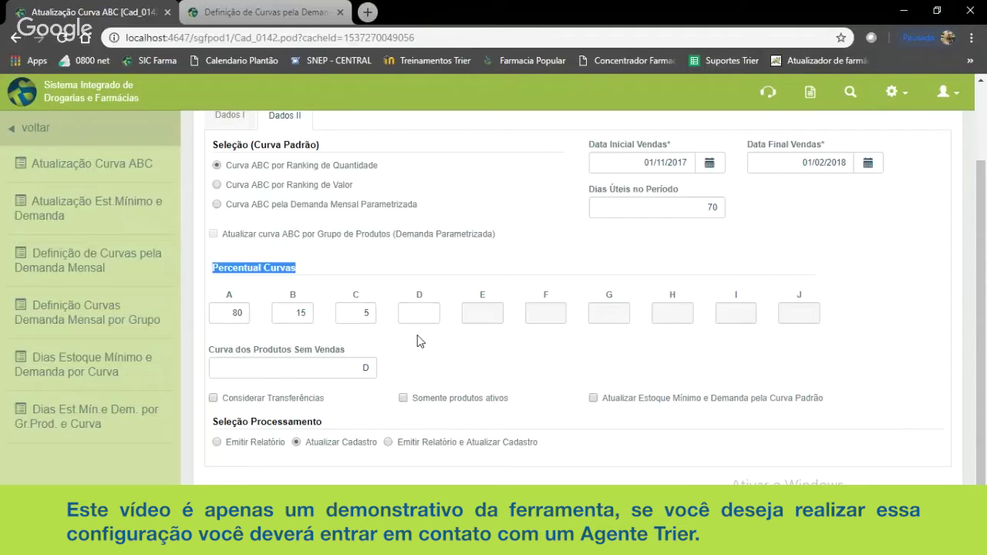
drag(233, 312, 370, 314)
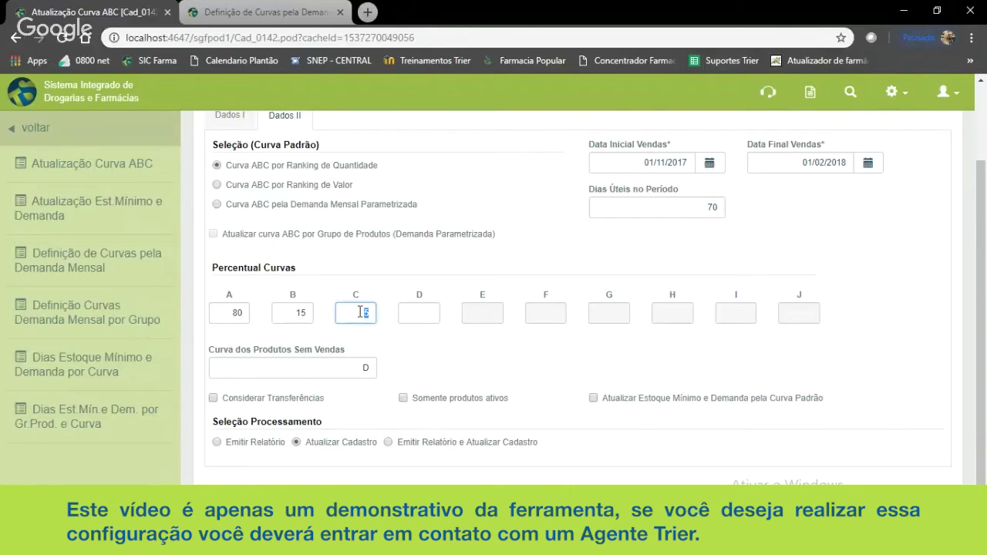
click(303, 312)
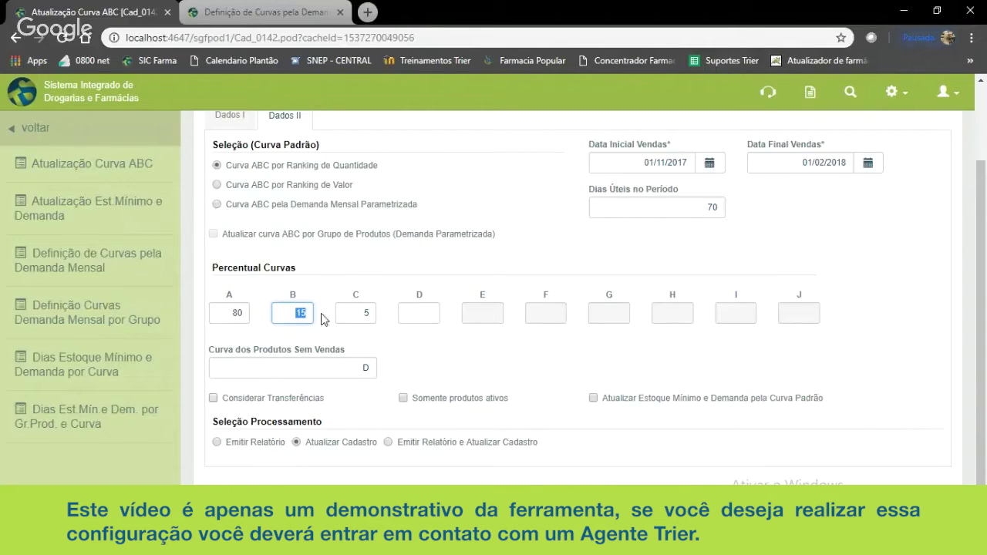
click(377, 316)
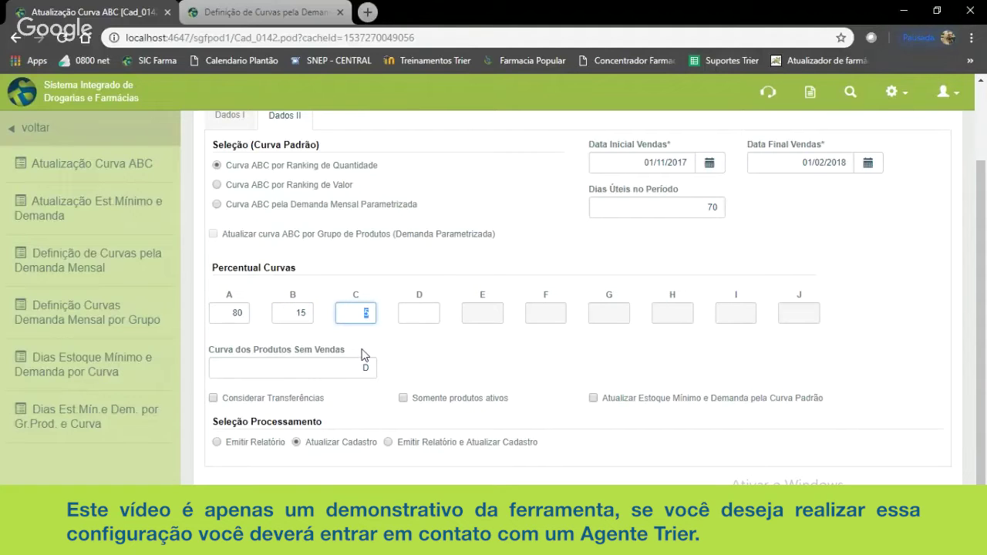
click(228, 311)
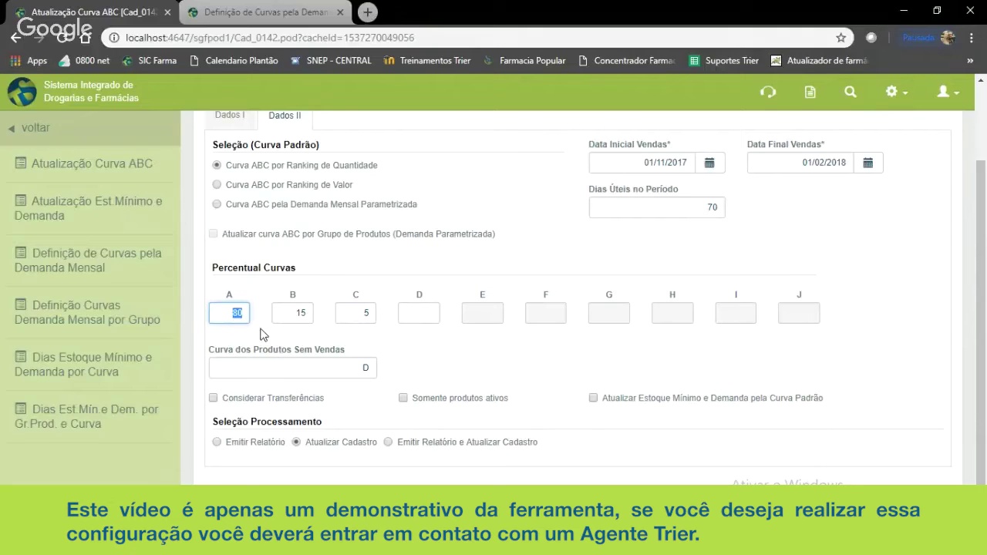
click(281, 315)
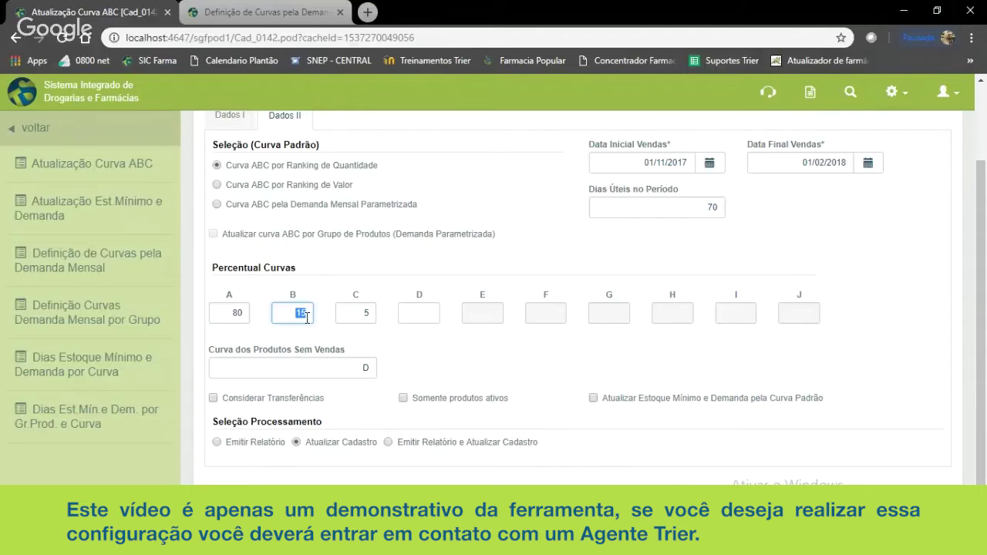
click(356, 315)
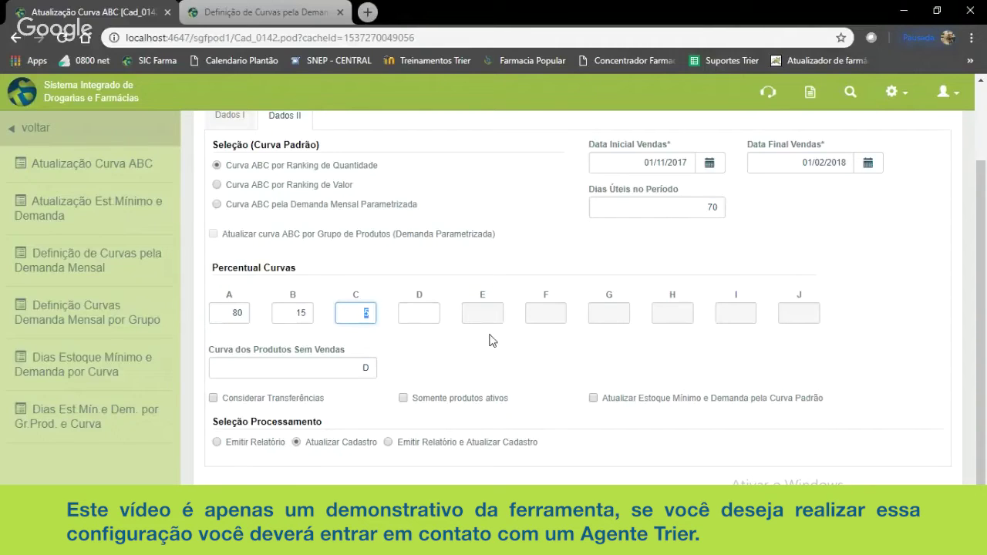
drag(228, 355, 318, 357)
Enable the Somente produtos ativos option to limit the curve update to active products
click(453, 402)
drag(515, 406, 411, 407)
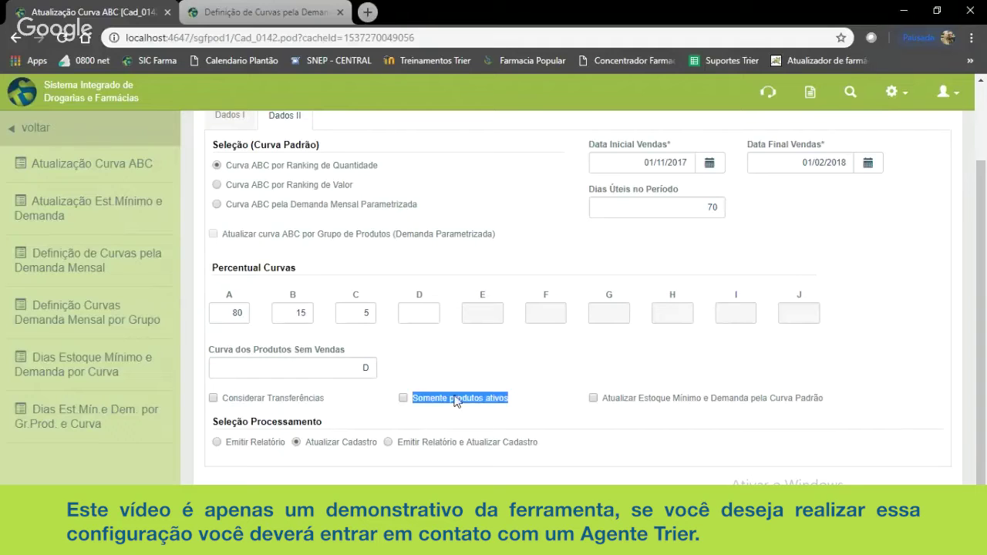
click(402, 399)
click(407, 358)
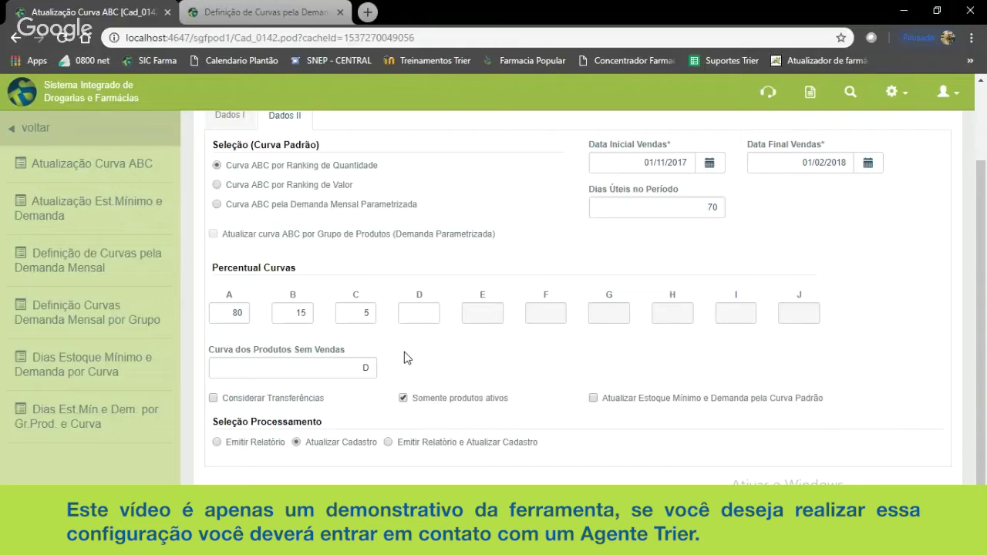
Set Percentual Curvas to 70 for curve A, 20 for curve B and 10 for curve C
scroll(546, 375, up, 1)
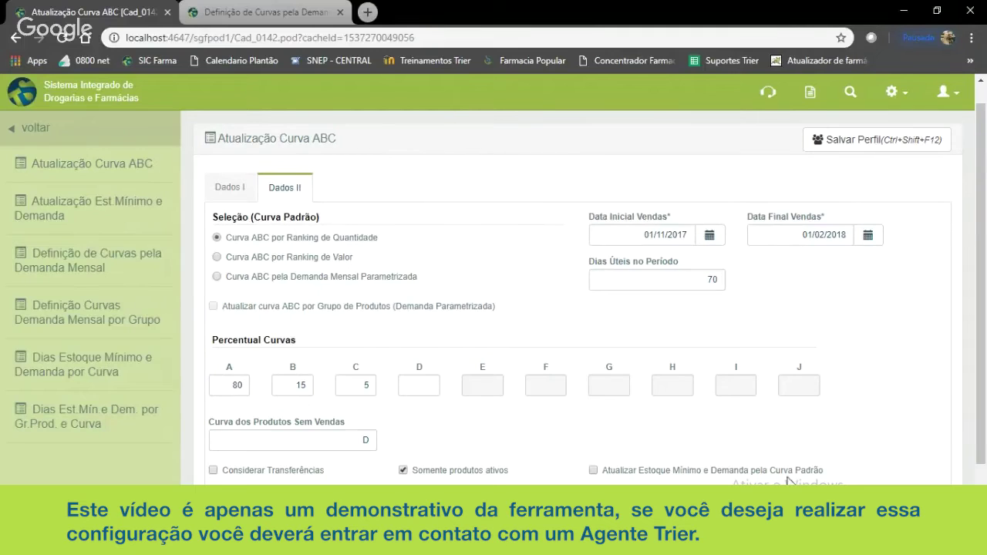
scroll(698, 397, down, 1)
click(219, 313)
click(297, 316)
click(349, 315)
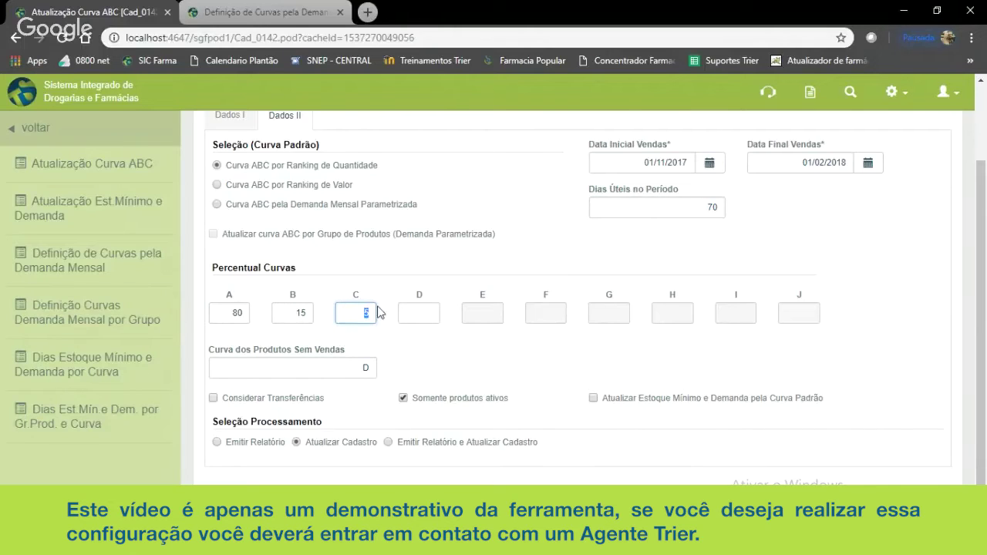
click(244, 314)
text(70)
key(Tab)
text(20)
key(Tab)
text(10)
key(Tab)
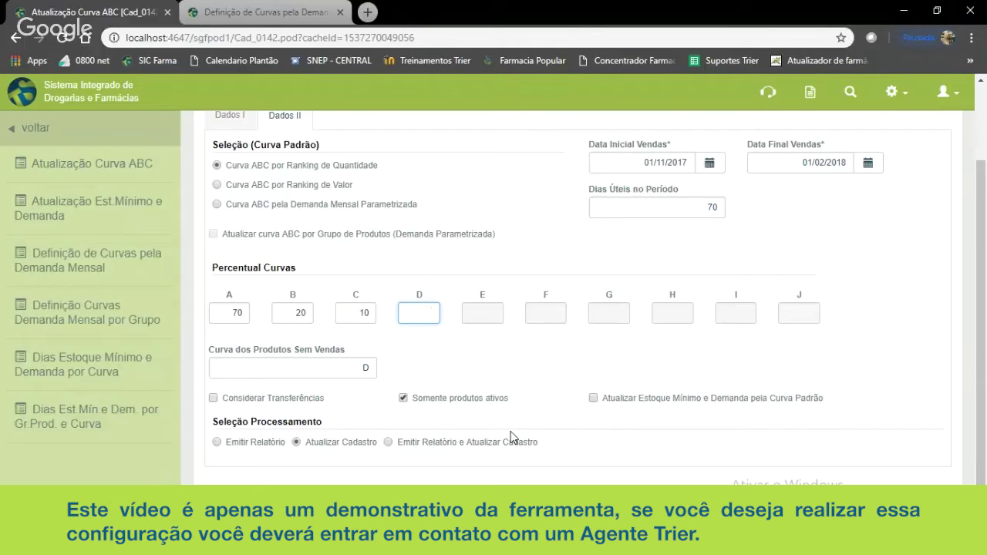
Clear the percentage of curve C and set curve B to 30
double_click(234, 312)
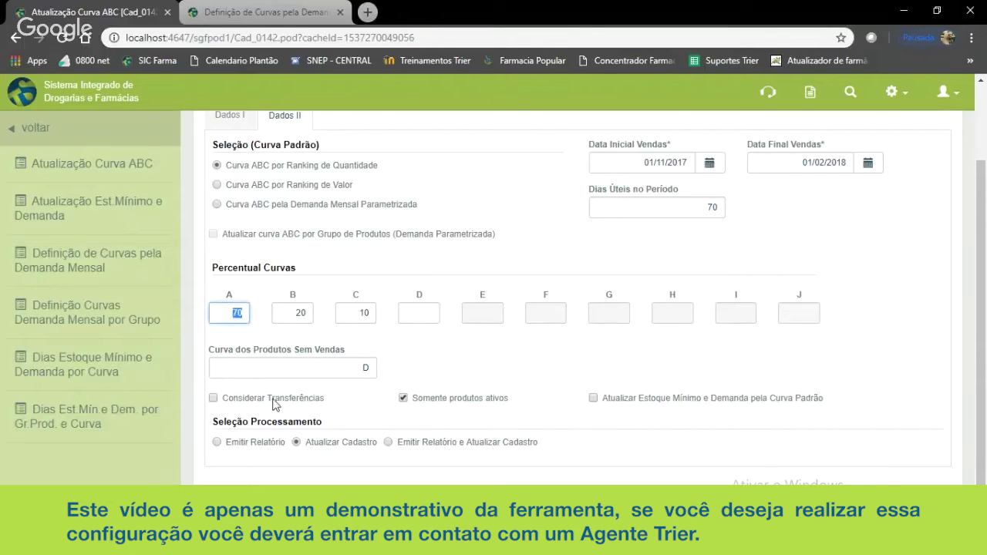
click(238, 314)
click(234, 313)
click(297, 315)
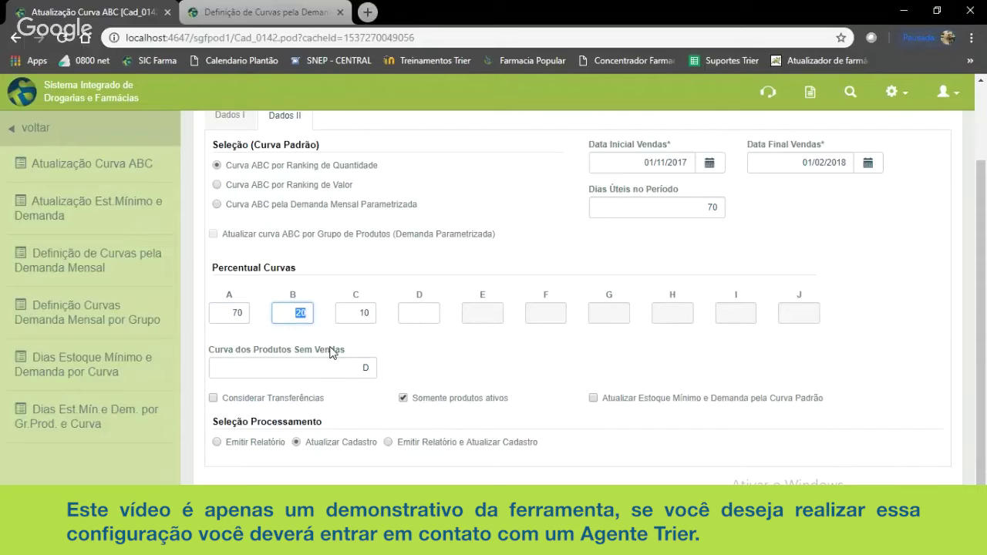
click(366, 316)
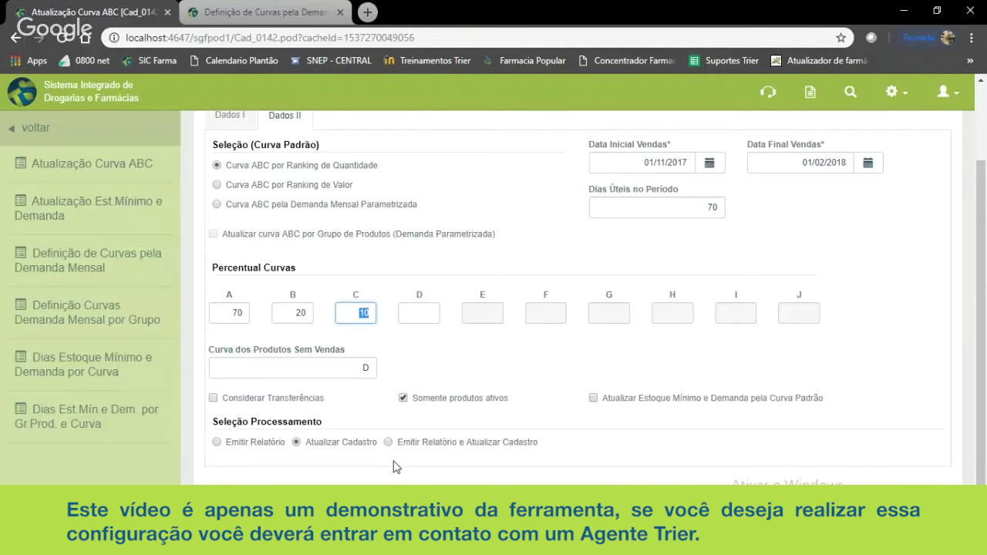
key(BackSpace)
double_click(282, 314)
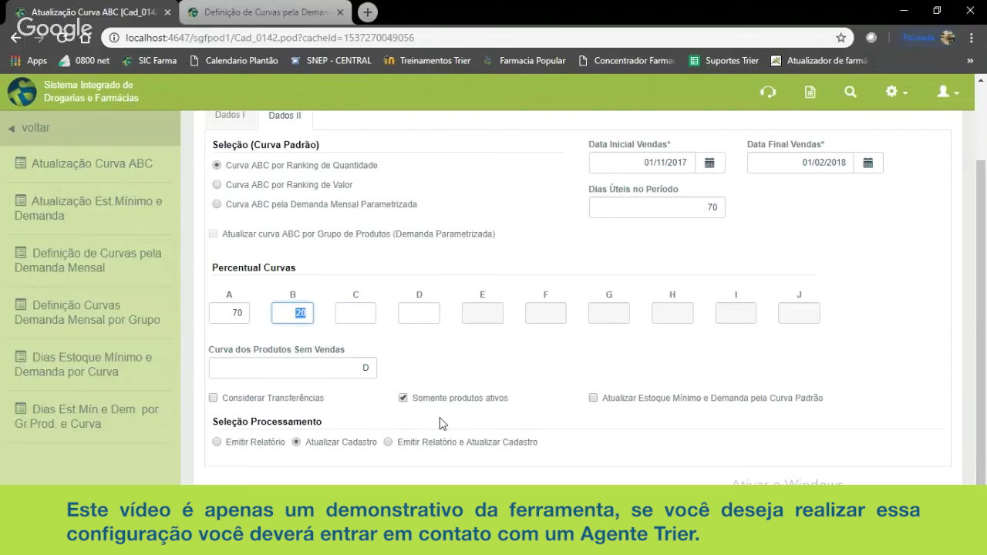
text(30)
key(Tab)
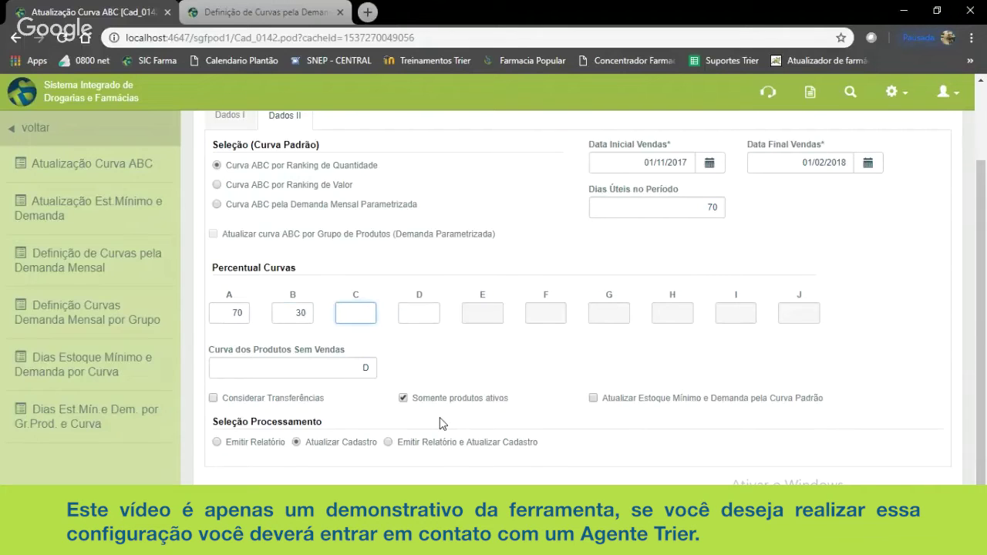
Set Percentual Curvas to 80 for curve A, 15 for curve B and 5 for curve C
click(212, 314)
double_click(282, 313)
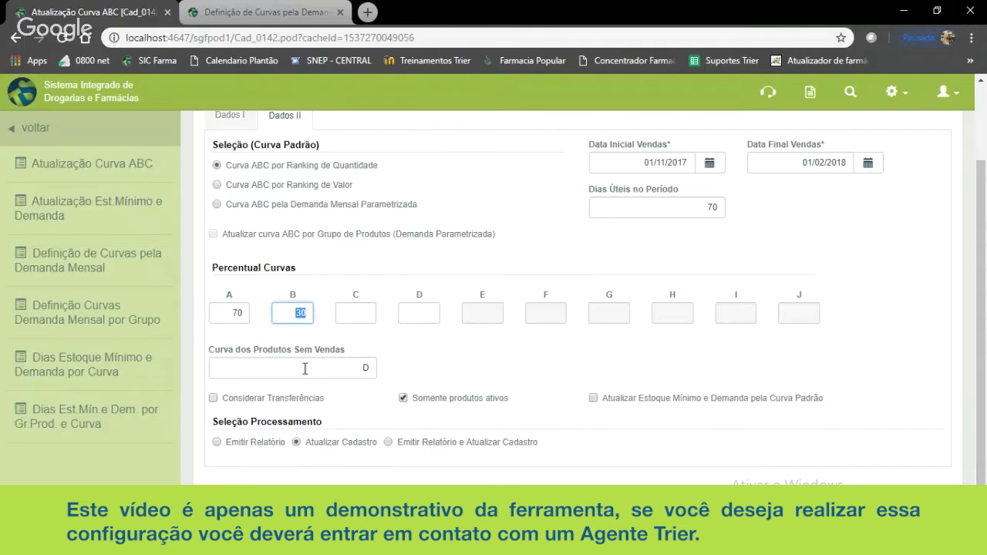
double_click(229, 314)
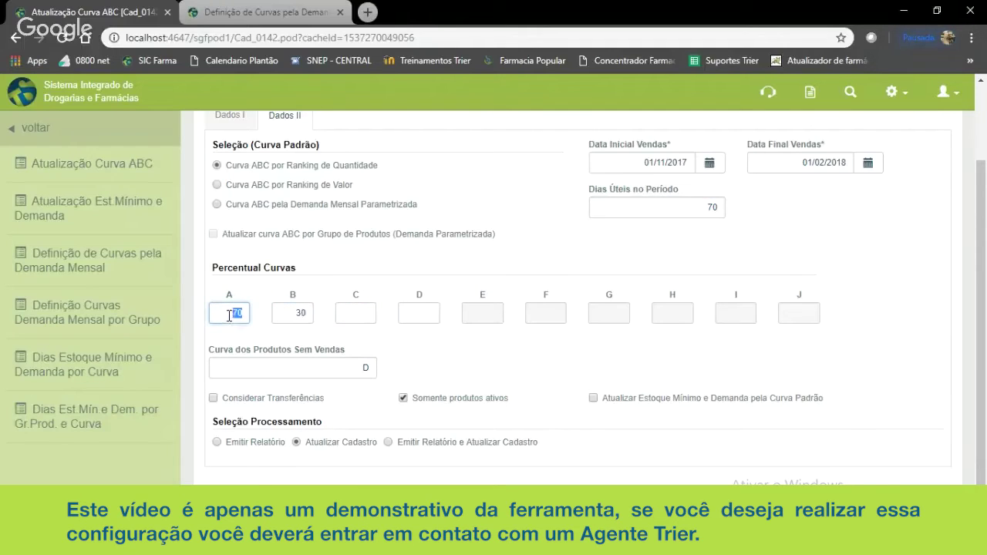
double_click(282, 313)
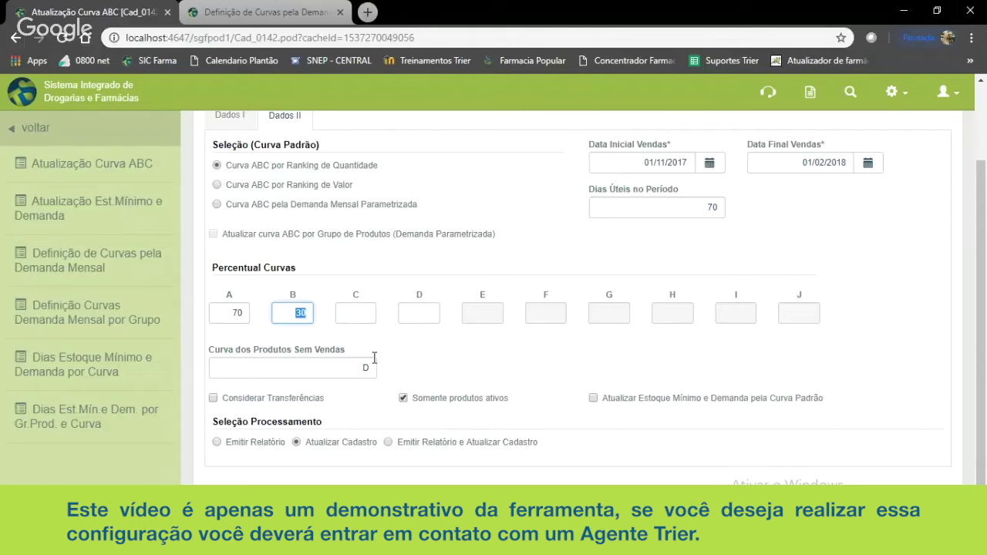
key(shift+Tab)
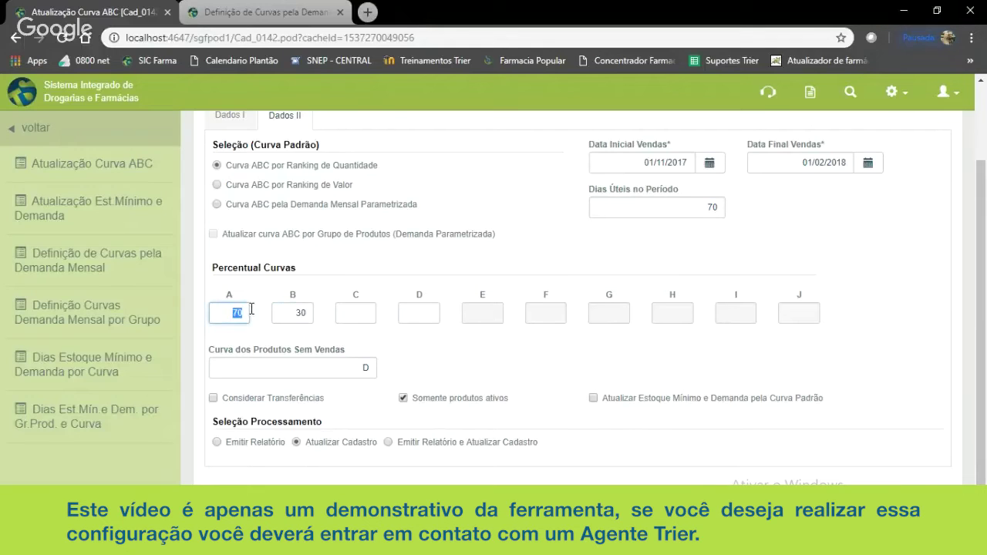
text(80)
key(Tab)
text(15)
key(Tab)
text(5)
key(Tab)
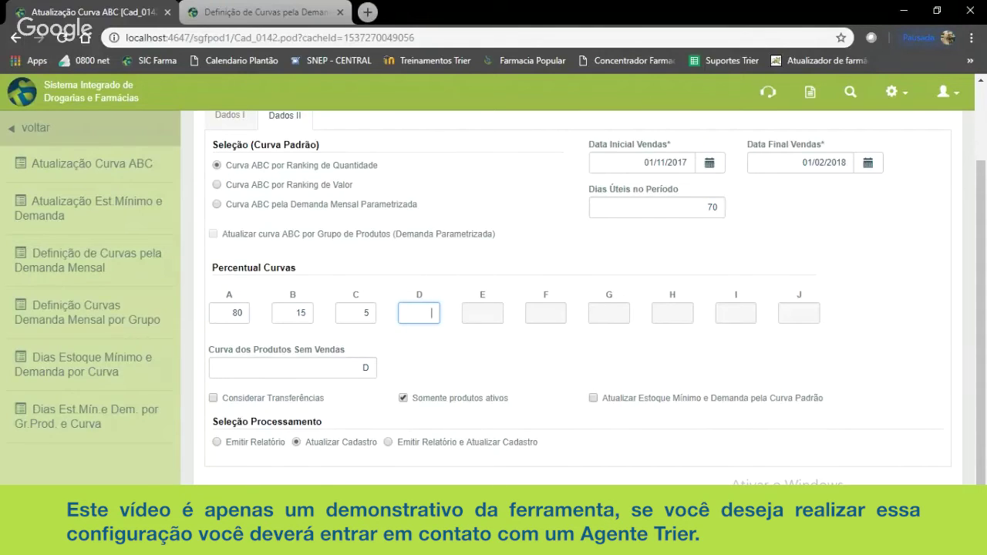
Switch to Notepad, shift its window slightly and add blank lines below the 80/20 ratio
key(alt+Tab)
drag(766, 131, 713, 132)
click(578, 173)
key(Return)
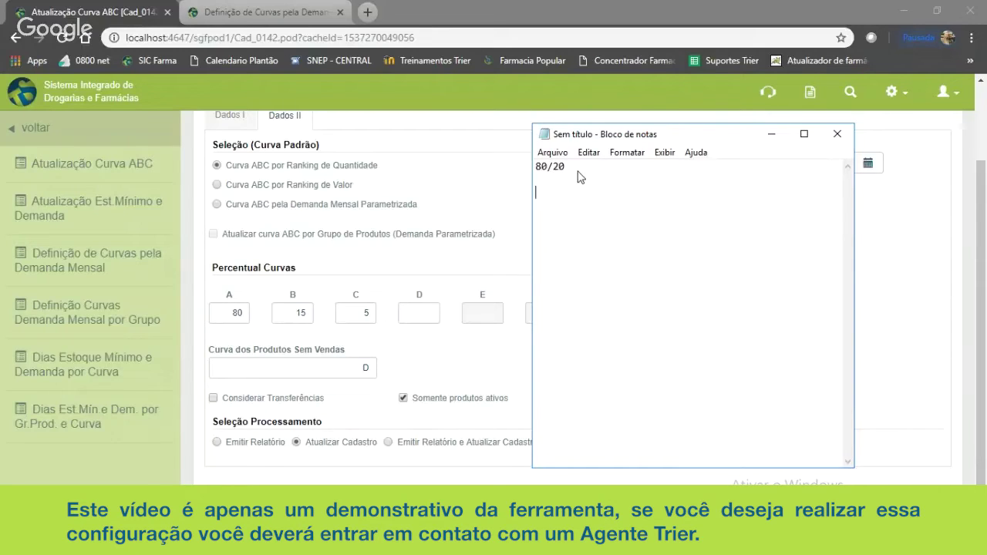
Return to the Atualização Curva ABC form and check the initial and final sales dates
click(867, 275)
scroll(866, 275, up, 2)
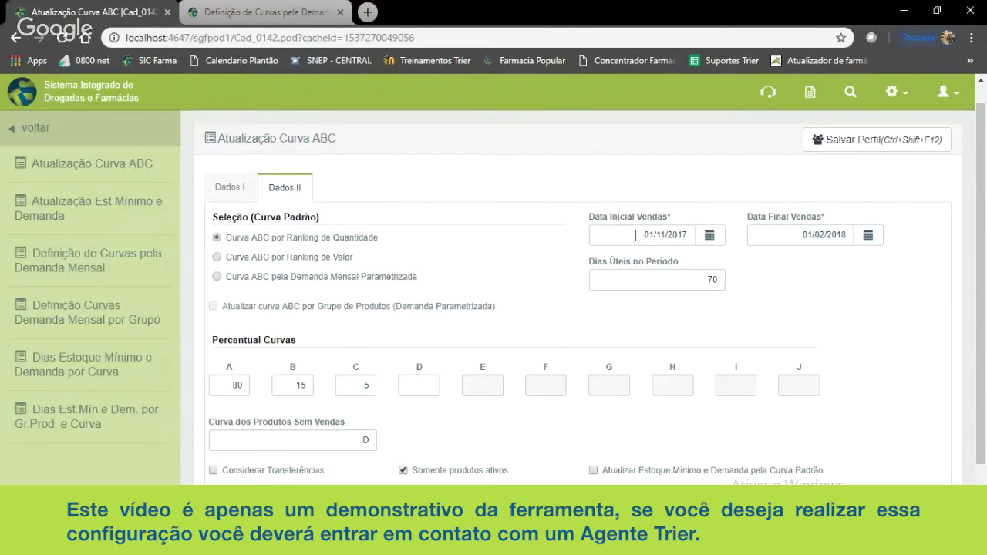
click(636, 235)
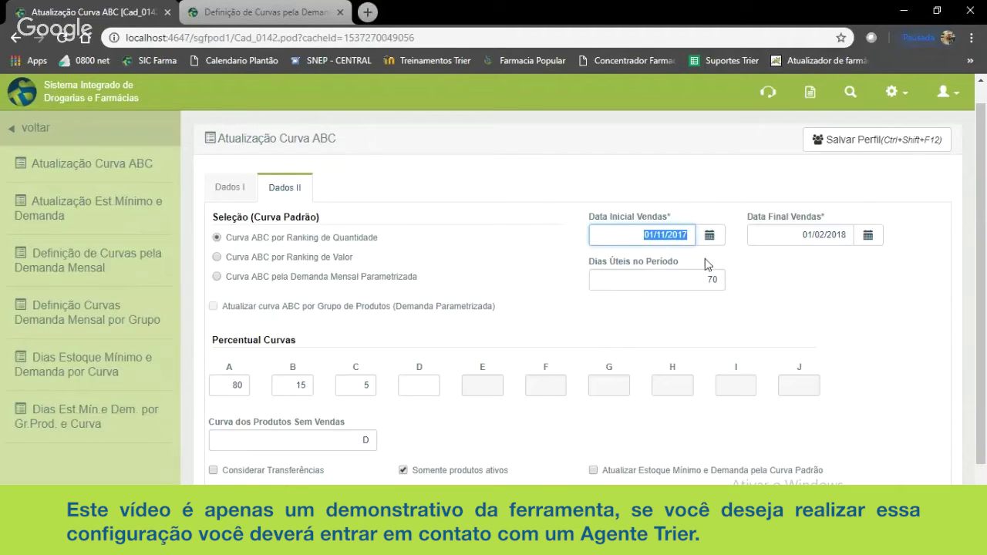
key(Tab)
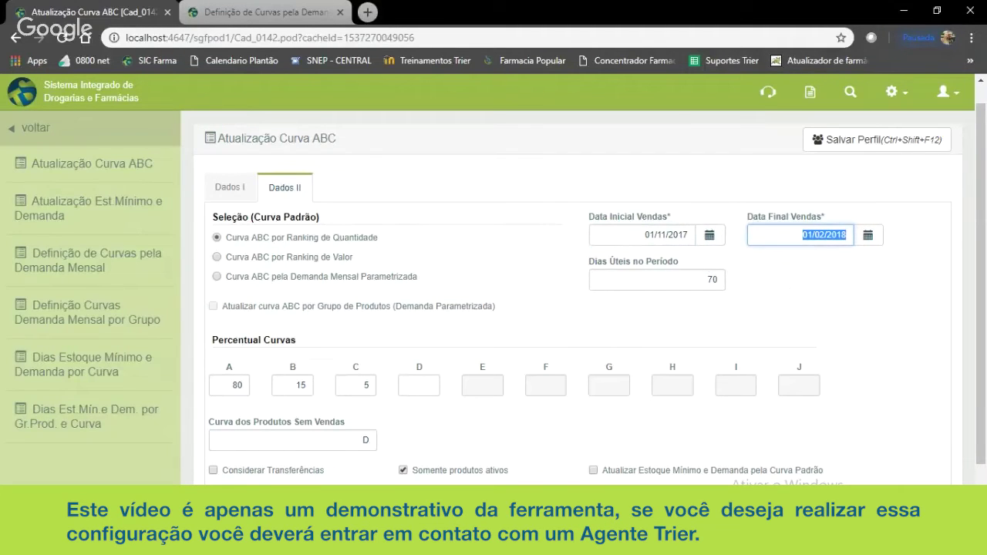
Switch to Notepad and write "10.000 unidades" a few lines below the 80/20 ratio
key(alt+Tab)
key(Return)
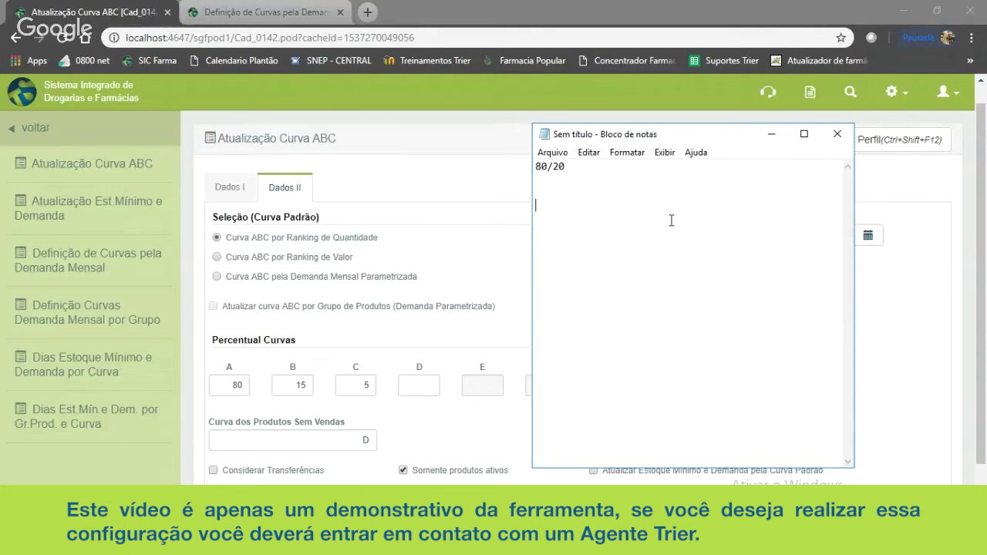
key(Return)
key(Return)
text(10.000 unidades)
drag(536, 206, 631, 208)
click(640, 219)
Move the Notepad window clear of the sales dates and write "01/11/2017 a 01/02/2018" between the 80/20 ratio and the units line
drag(708, 132, 713, 239)
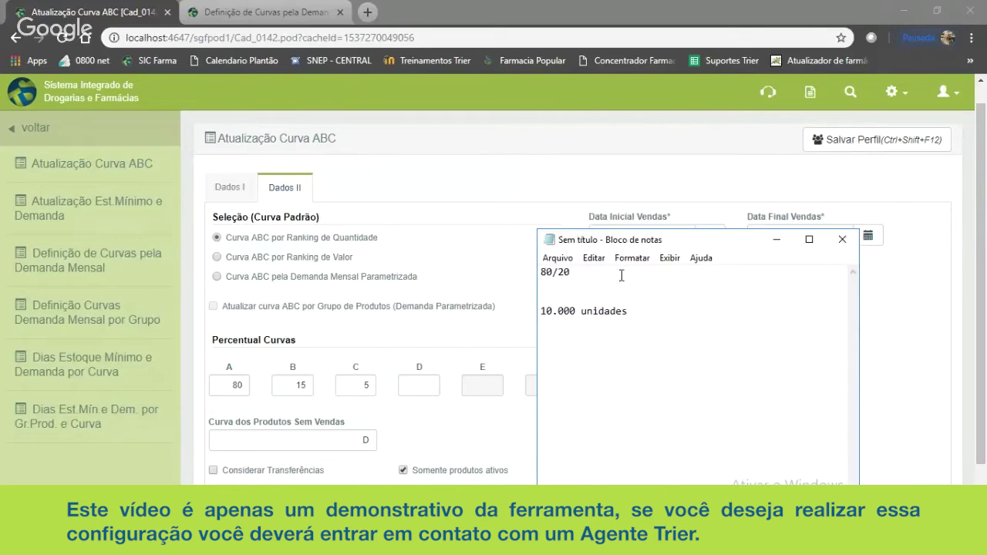
click(674, 303)
key(Return)
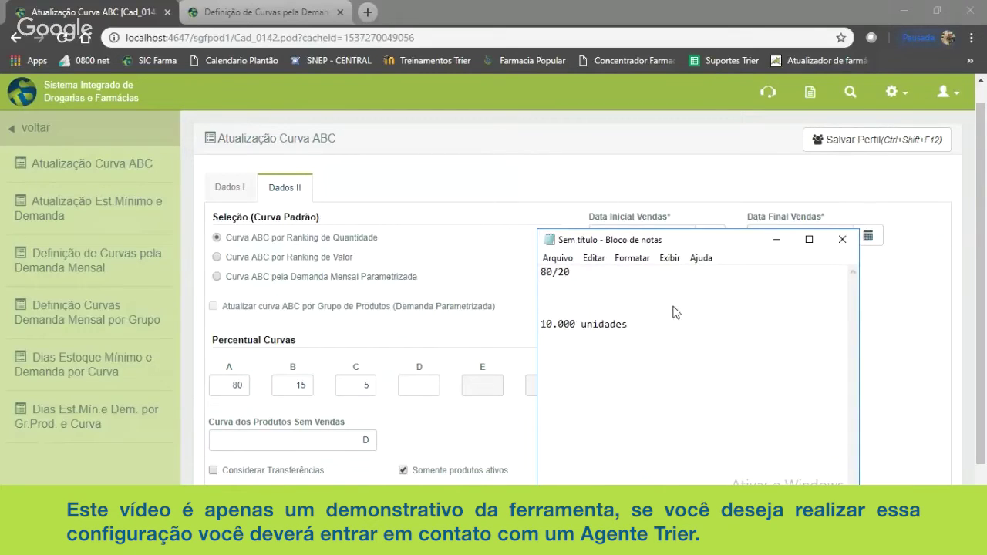
drag(731, 248, 730, 272)
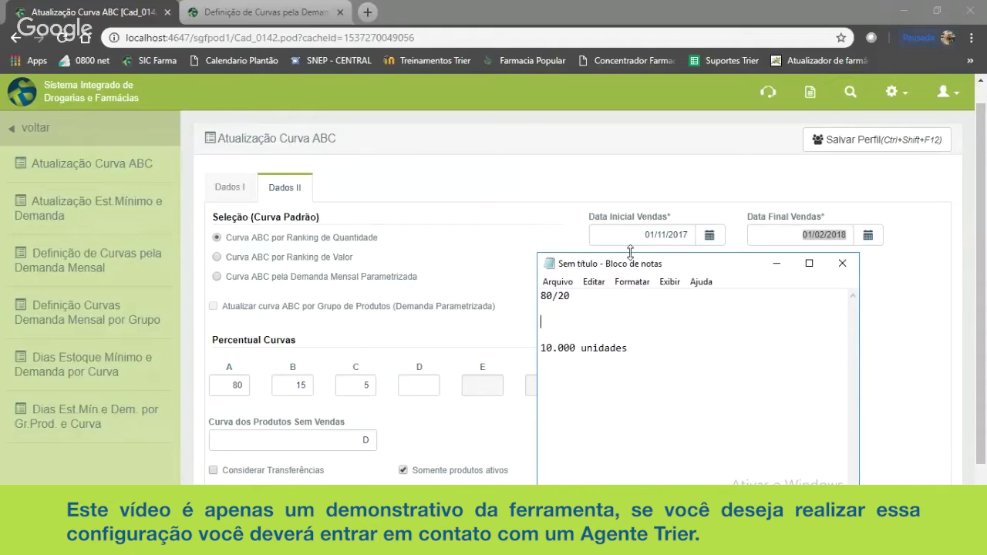
text(01/11/2017 a 01/02)
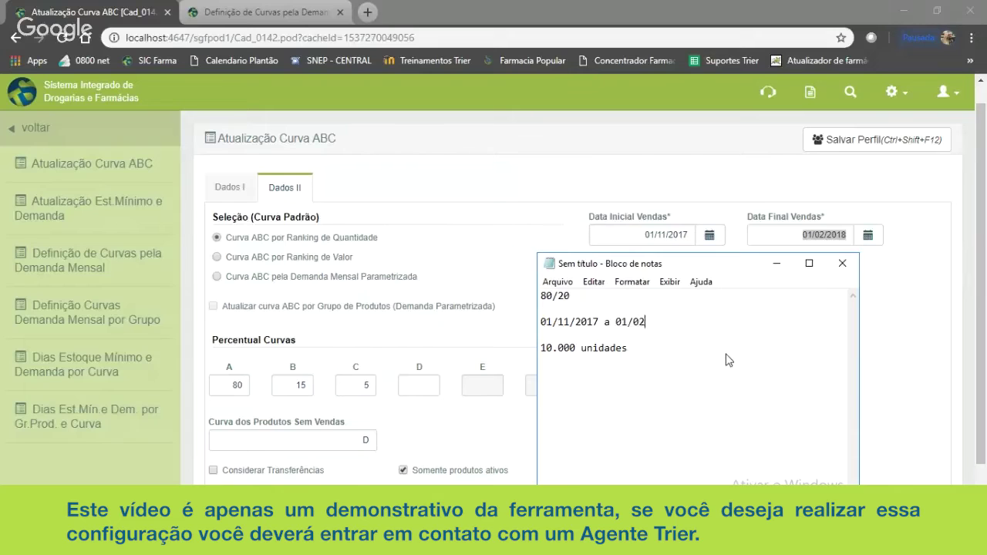
text(/2018)
Append "<<" to the 10.000 unidades line and list 1200, 1000, 800 and "..." on separate lines below it
click(634, 348)
text(<<)
drag(666, 264, 502, 138)
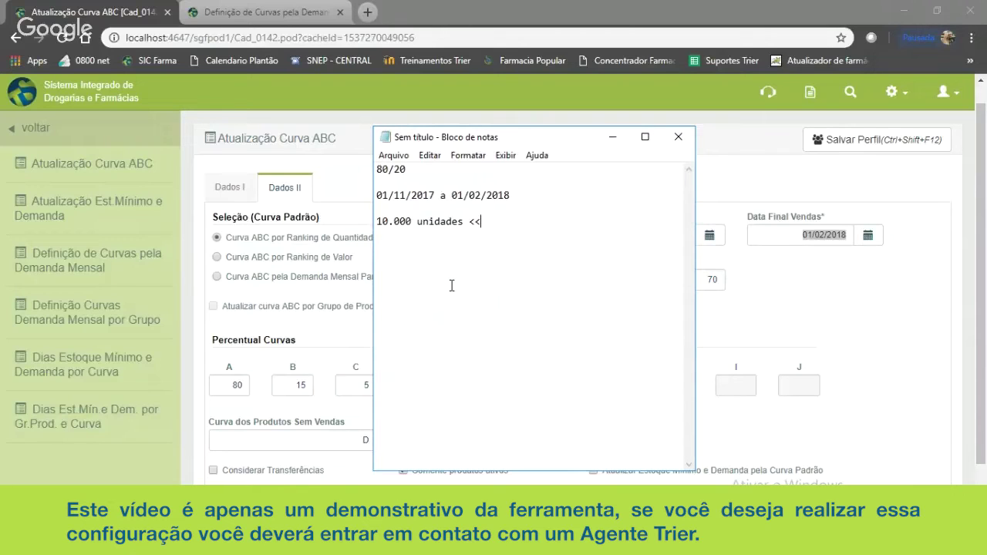
key(Return)
key(Return)
text(1200 )
text(100)
text(0 )
text(800 )
text(..)
text(.)
key(Return)
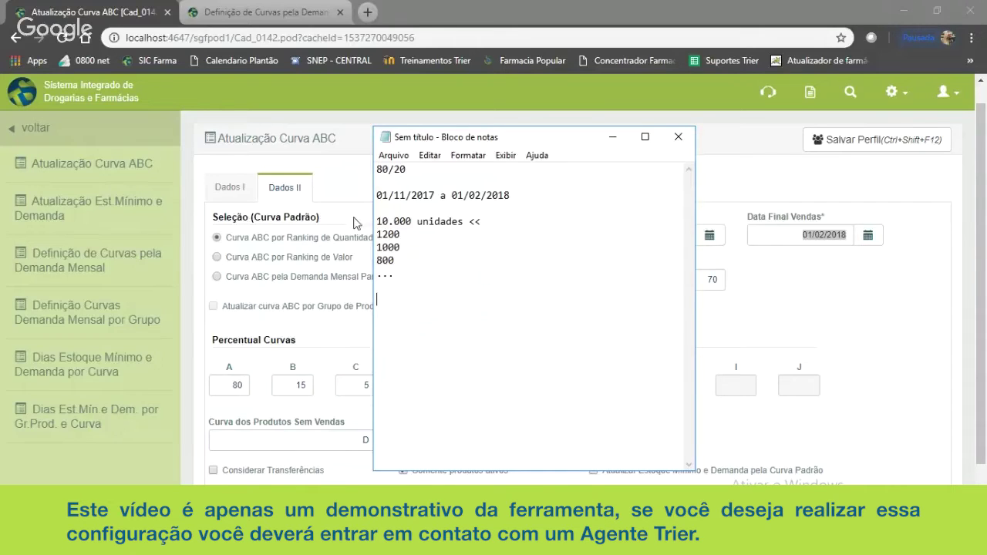
Add "8.000" after the "<<" mark and write "A" beside the 1000 entry in the list
drag(378, 235, 402, 235)
drag(377, 248, 394, 274)
click(434, 285)
text(8.000)
drag(375, 236, 396, 261)
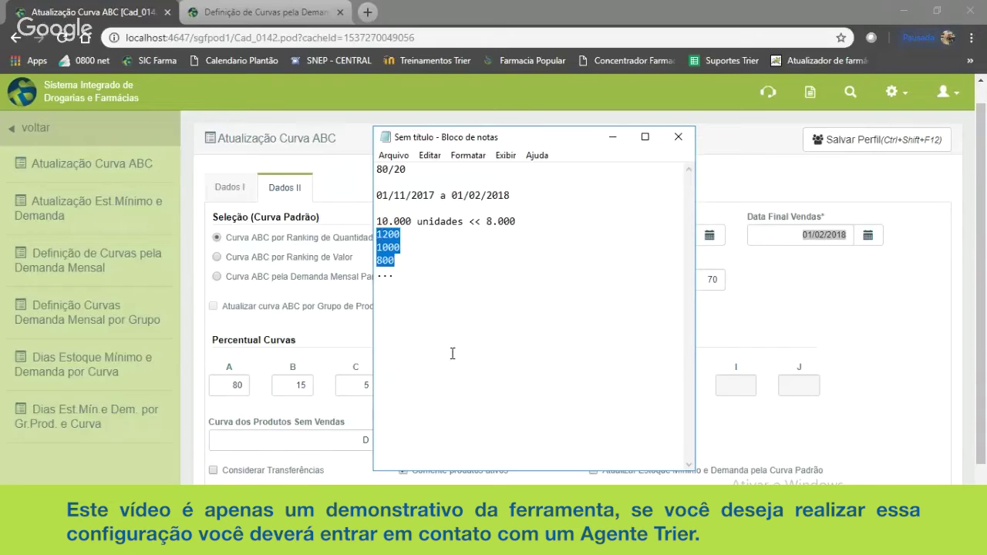
click(434, 253)
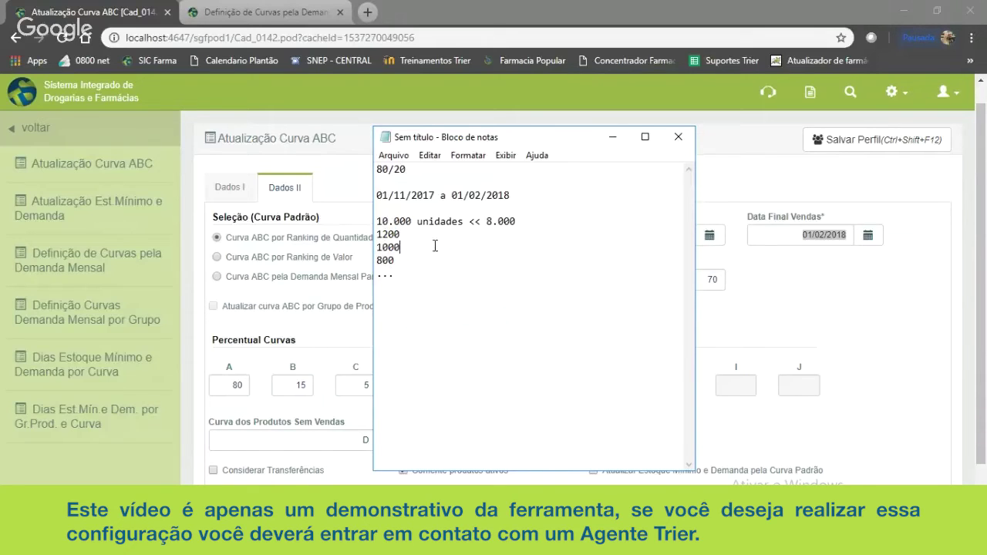
text(A)
click(524, 222)
click(421, 299)
Move Notepad off the curve percentages and write "1200 UNIDADES" and "400 UNIDADES" as separate entries below the list
drag(508, 141, 688, 101)
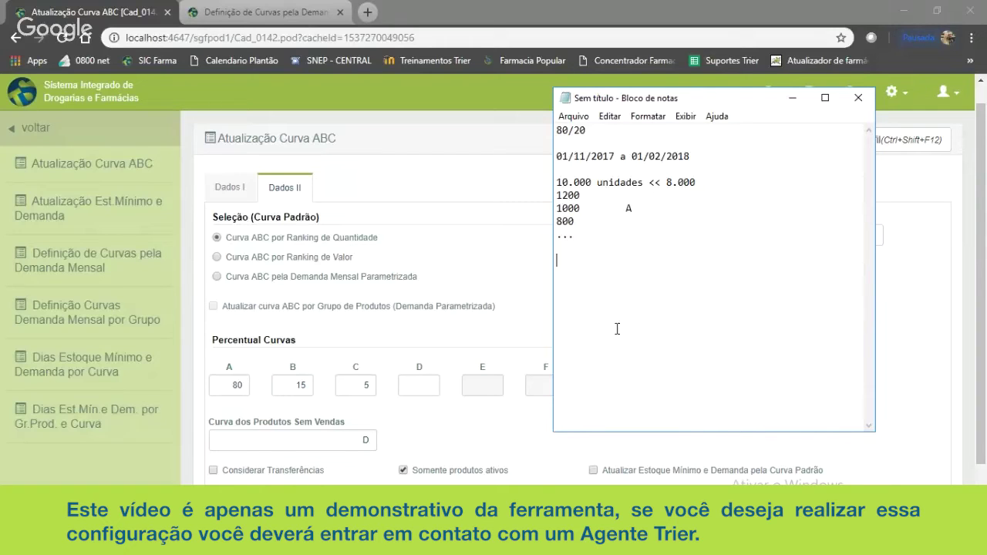
text(1200 UNIDADES)
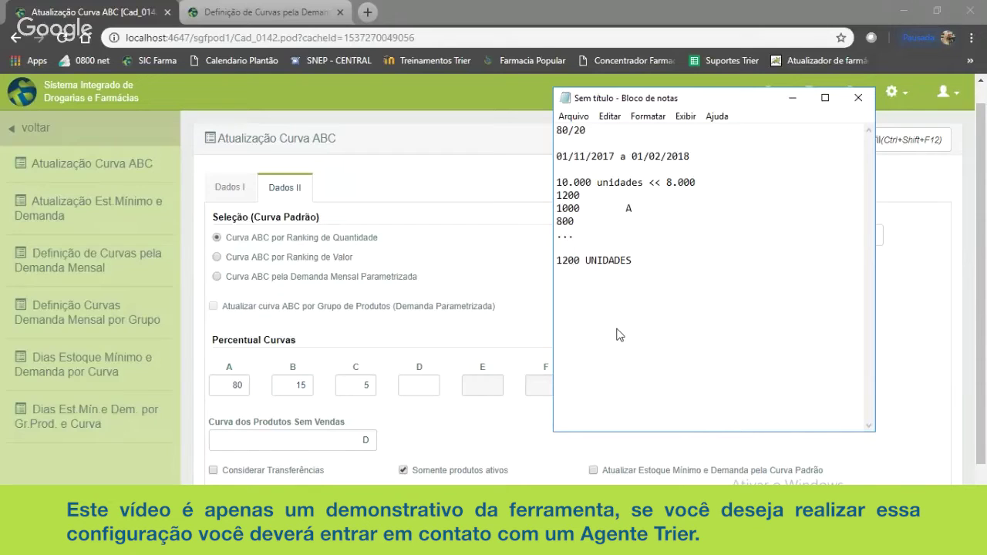
key(Return)
text(400 UNIDADES)
key(Return)
Point out Curva dos Produtos Sem Vendas, write "D" below 400 UNIDADES in Notepad, and switch back to the Atualização Curva ABC form
drag(216, 426, 462, 425)
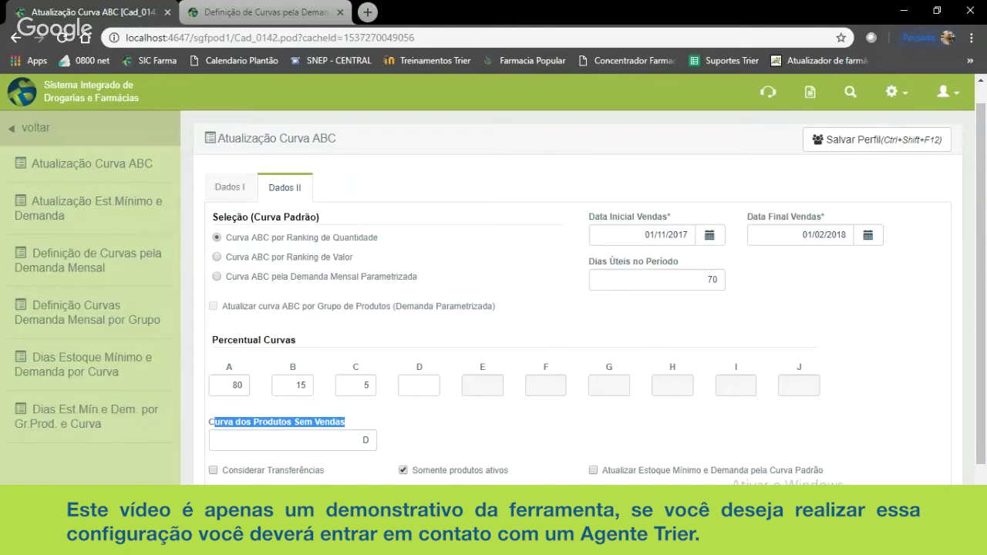
key(alt+Tab)
click(611, 312)
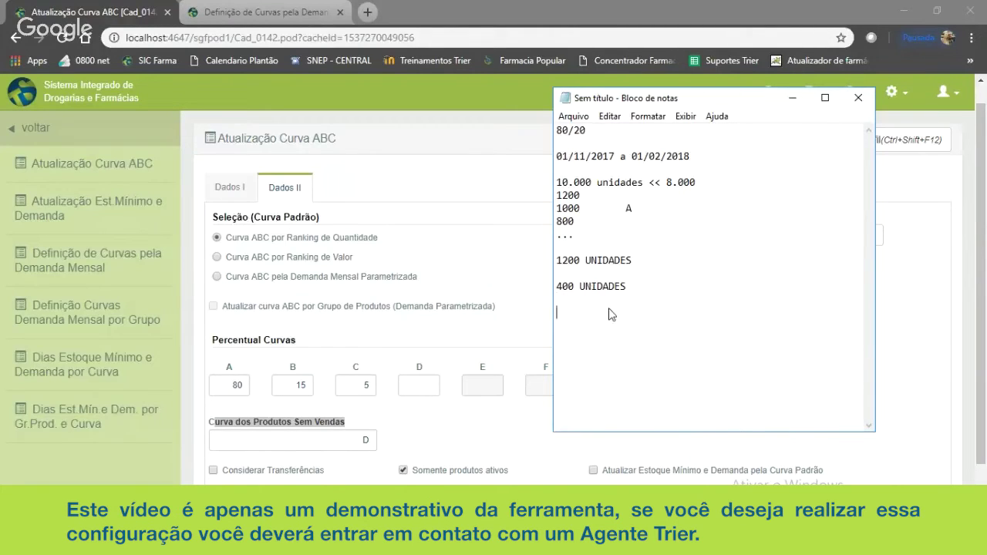
text(D)
key(alt+Tab)
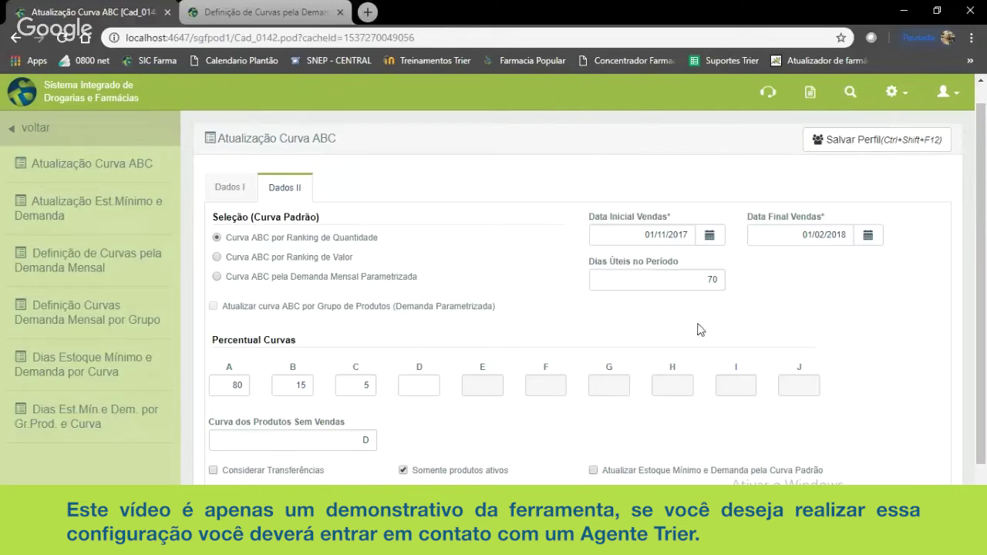
Try Emitir Relatório and Atualizar Cadastro under Seleção Processamento, and choose Emitir Relatório e Atualizar Cadastro
scroll(530, 301, down, 2)
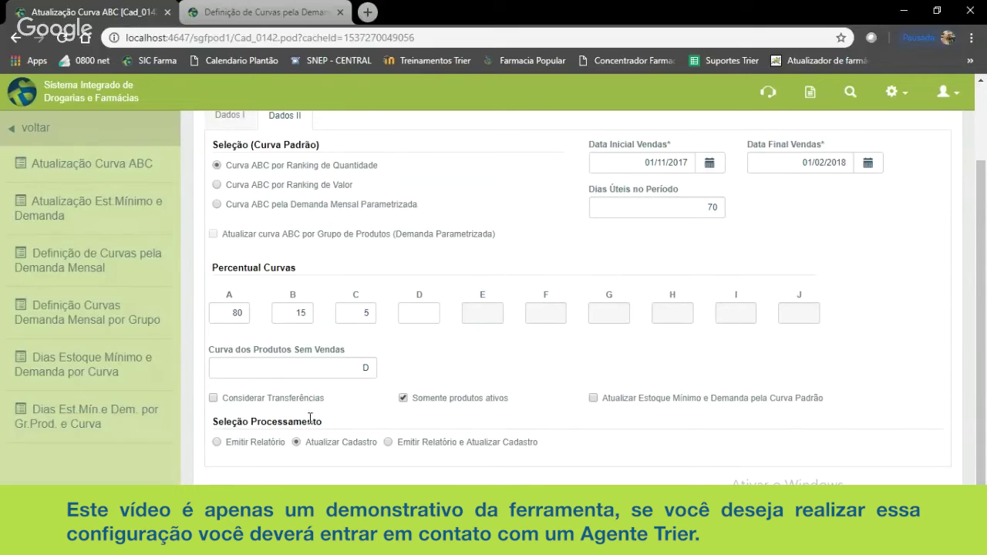
drag(324, 423, 229, 434)
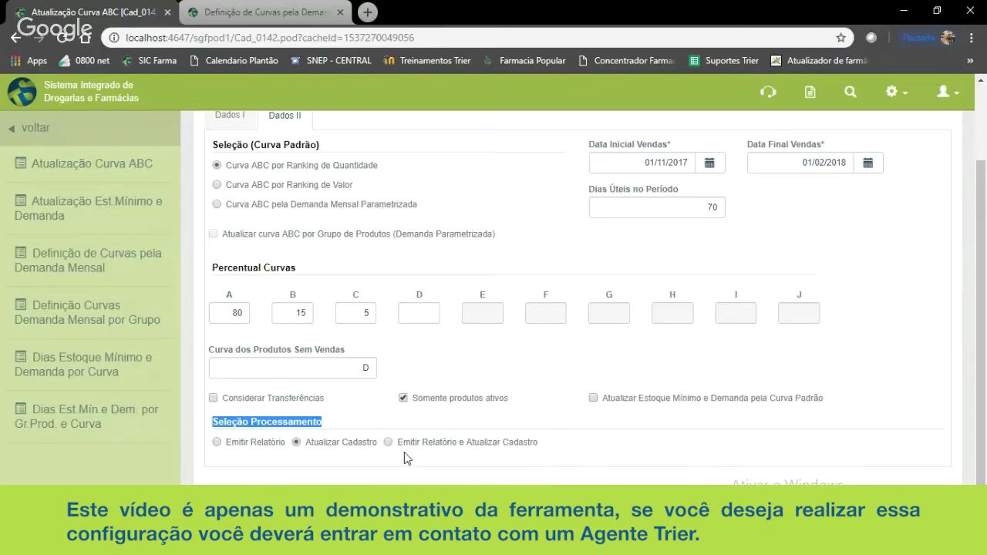
click(218, 442)
drag(230, 453, 312, 458)
click(226, 448)
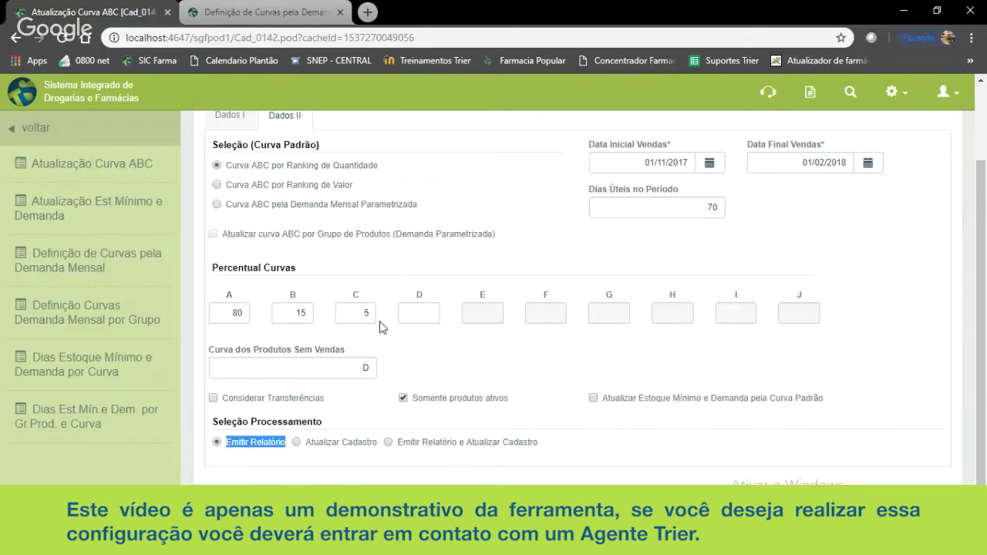
click(298, 445)
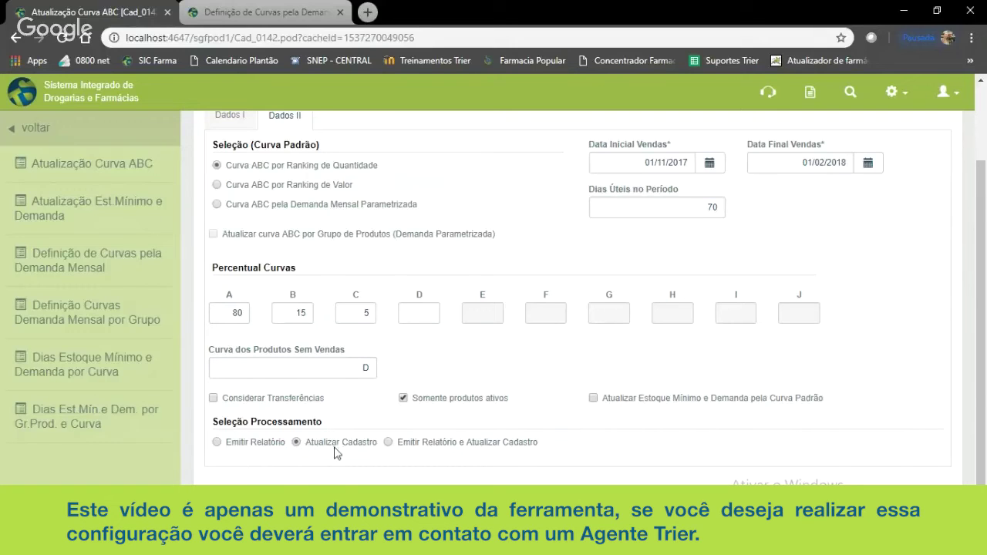
drag(306, 447, 376, 447)
click(389, 443)
Look up the product groups in Dados I and set Grupo de Produtos to SUPLEMENTOS ALIMENTARES
scroll(529, 449, up, 2)
click(241, 210)
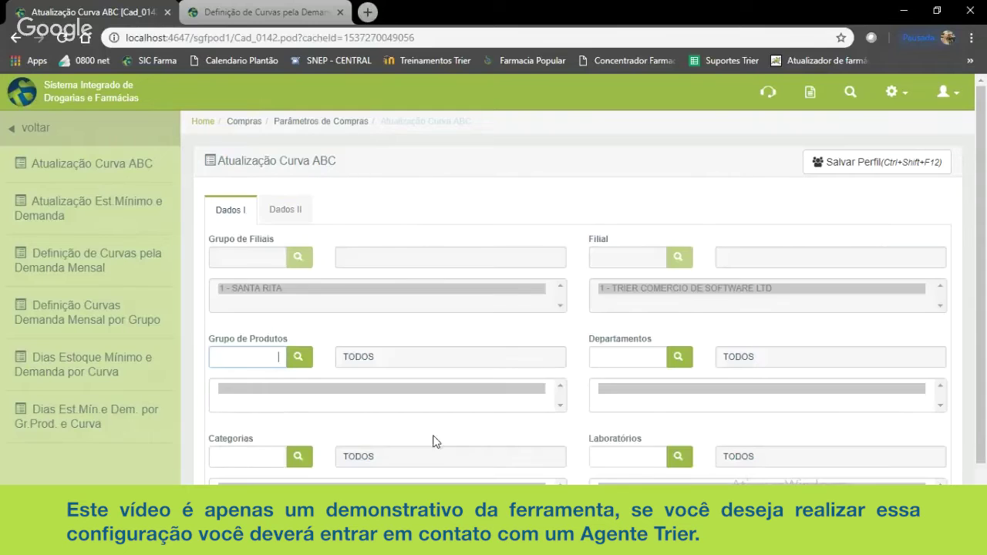
click(304, 362)
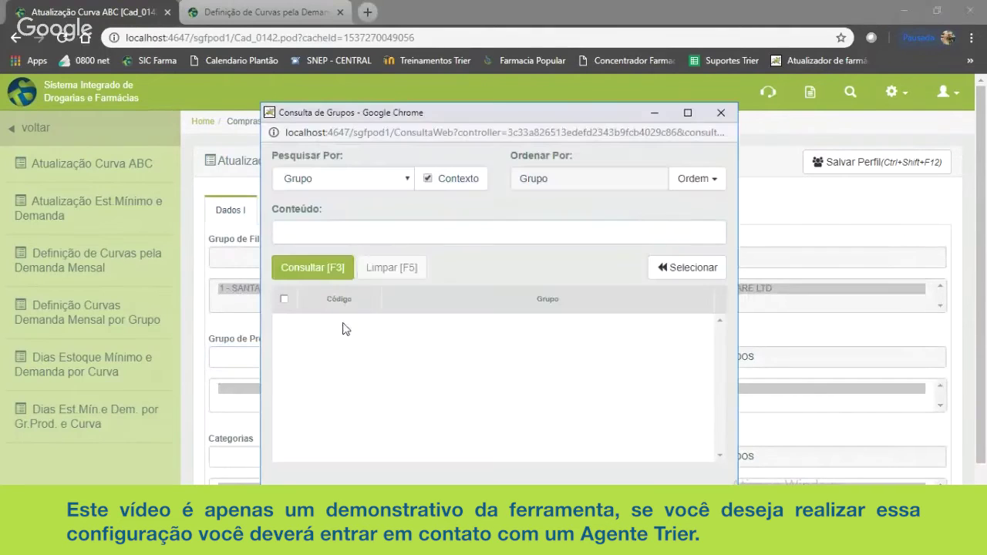
scroll(473, 422, down, 5)
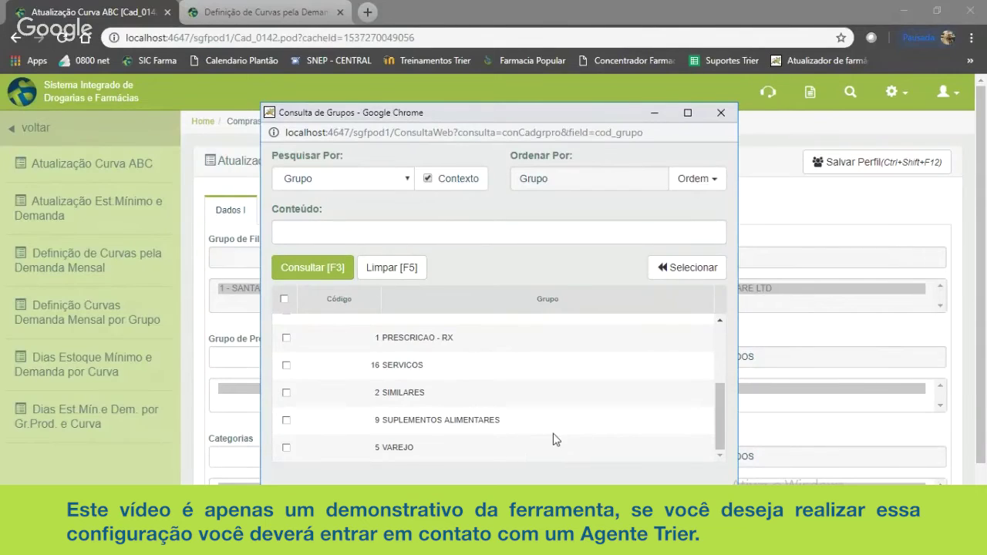
scroll(554, 438, up, 1)
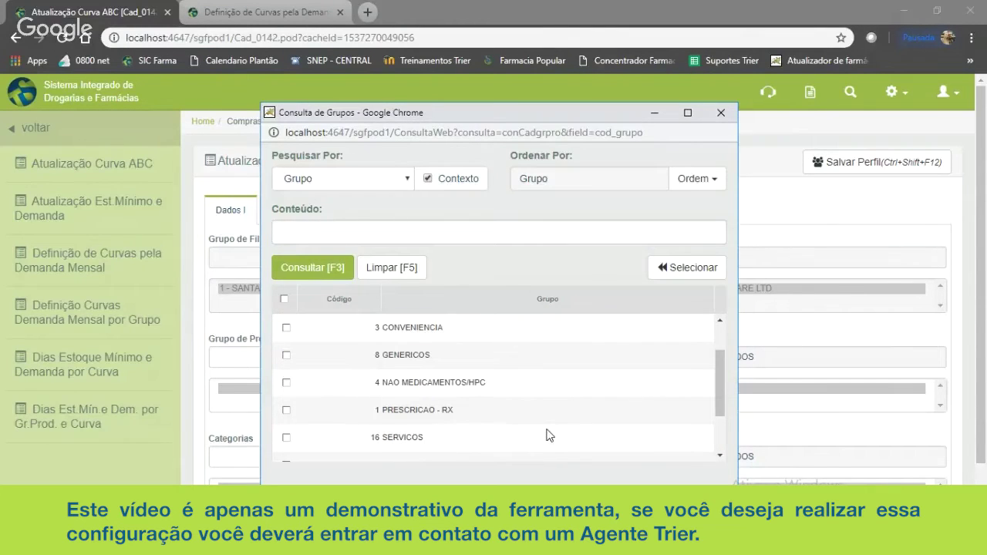
scroll(552, 438, up, 1)
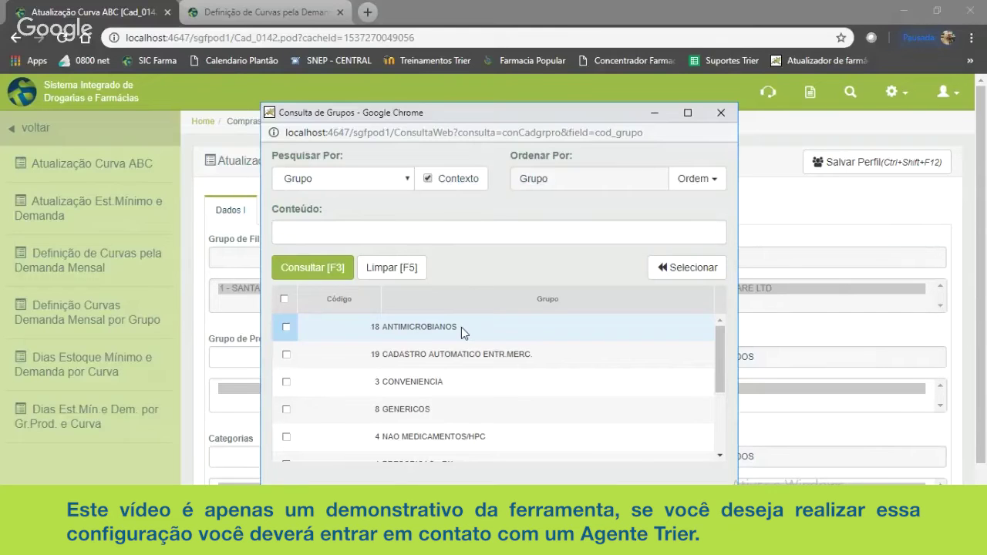
scroll(462, 327, down, 2)
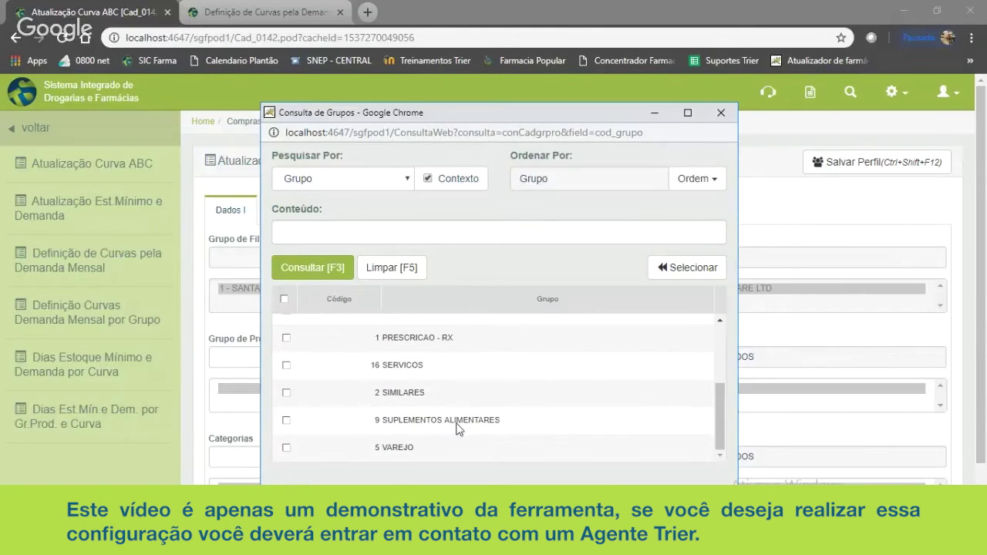
click(417, 424)
double_click(562, 430)
scroll(524, 450, down, 1)
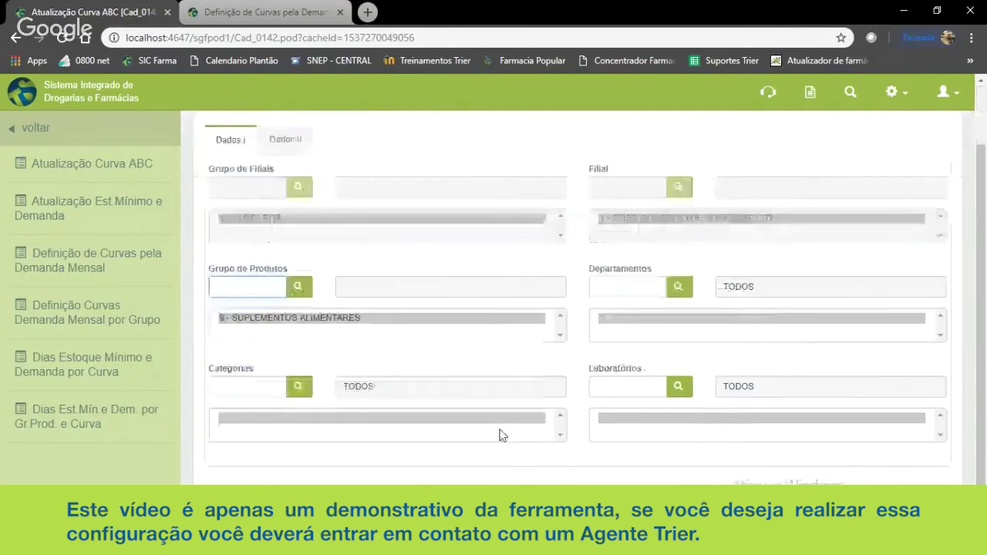
Return to Dados II and examine the initial and final sales dates and the Dias Úteis no Período field
click(284, 140)
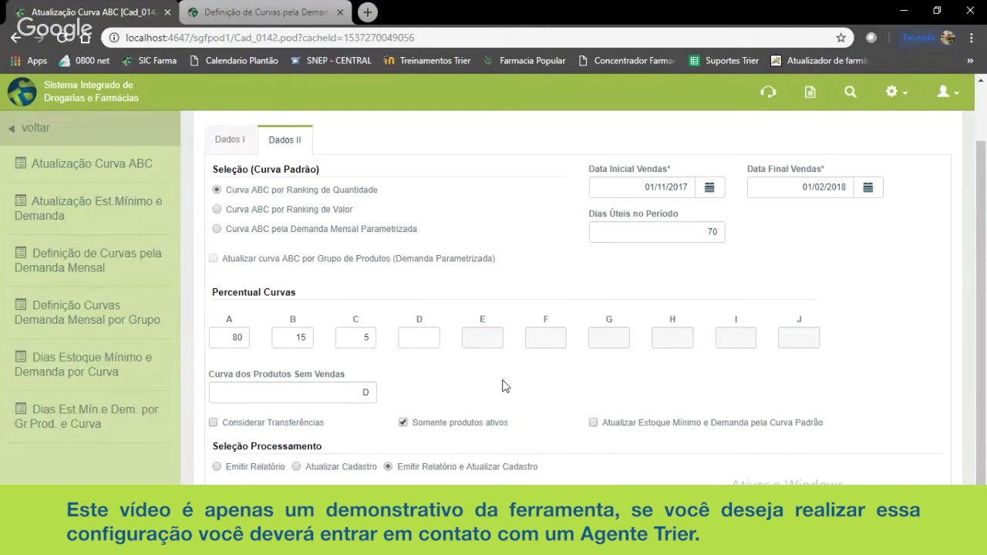
scroll(502, 386, down, 1)
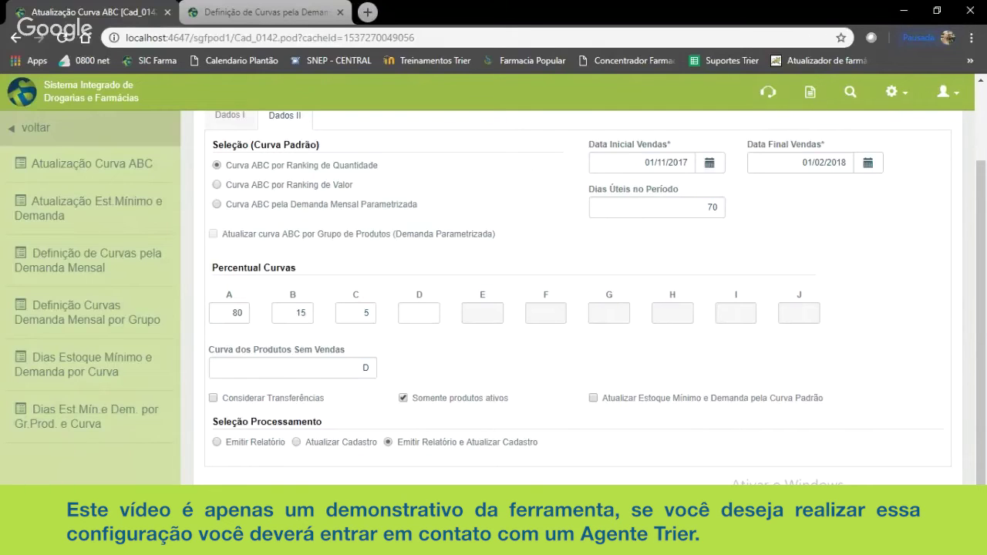
drag(585, 195, 688, 198)
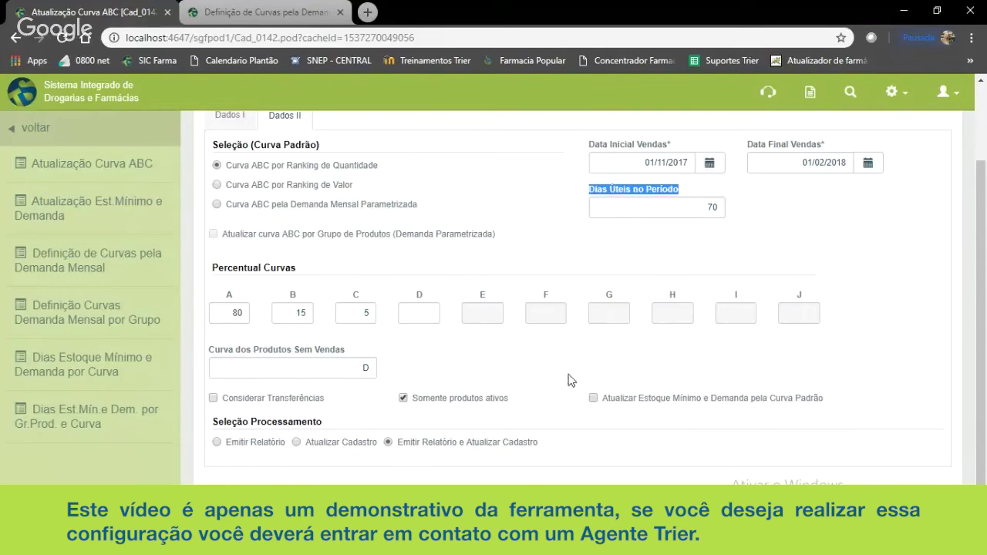
click(640, 216)
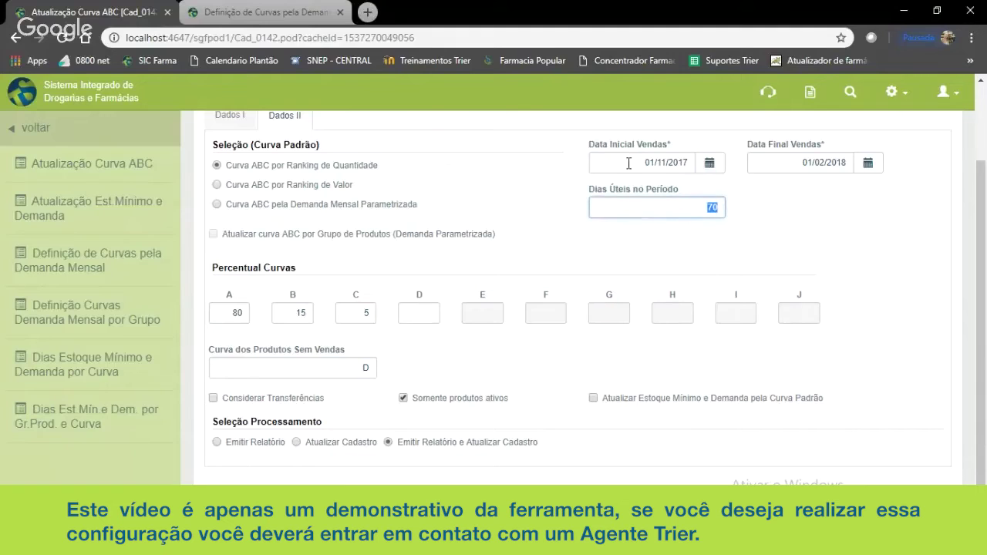
click(605, 146)
drag(617, 146, 634, 150)
drag(770, 147, 830, 148)
drag(597, 147, 689, 169)
drag(591, 191, 693, 198)
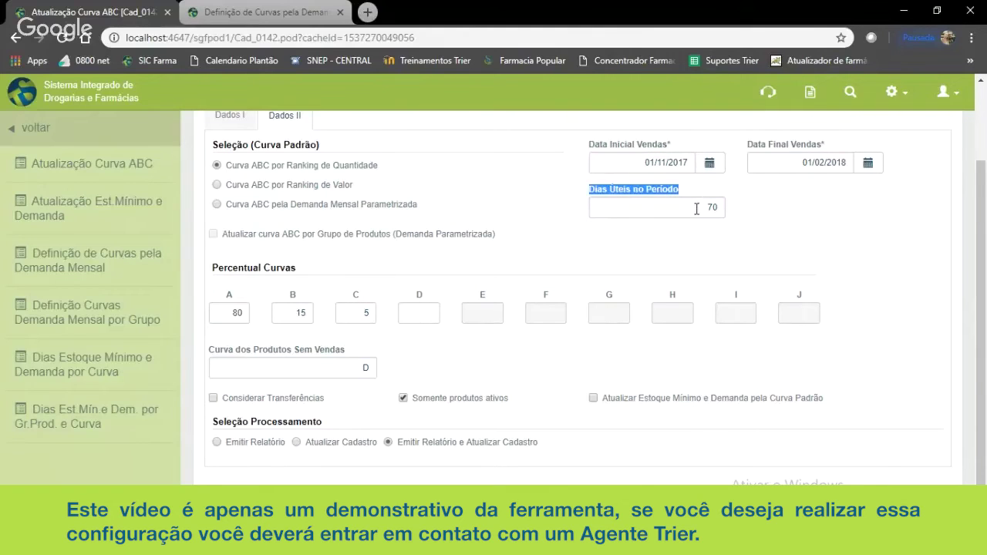
click(696, 207)
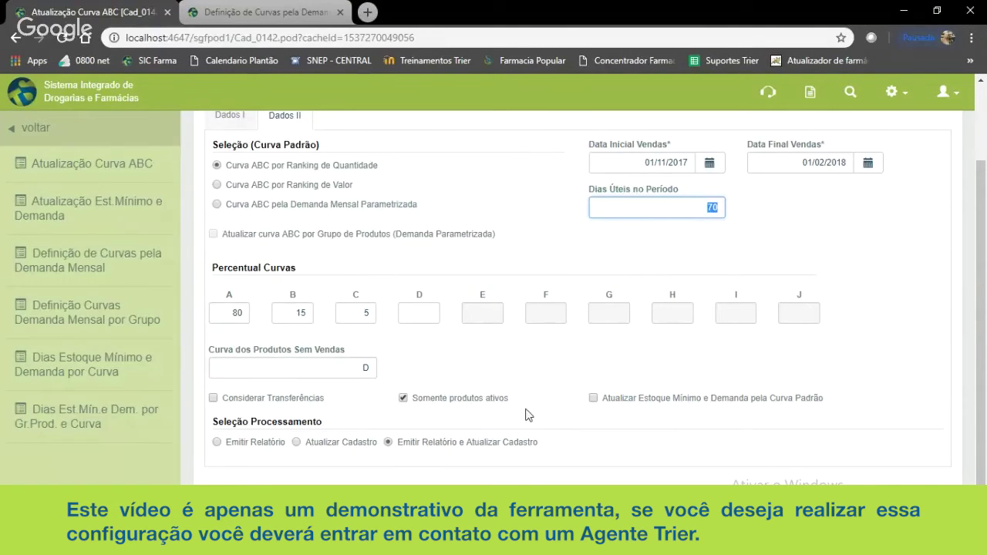
click(438, 405)
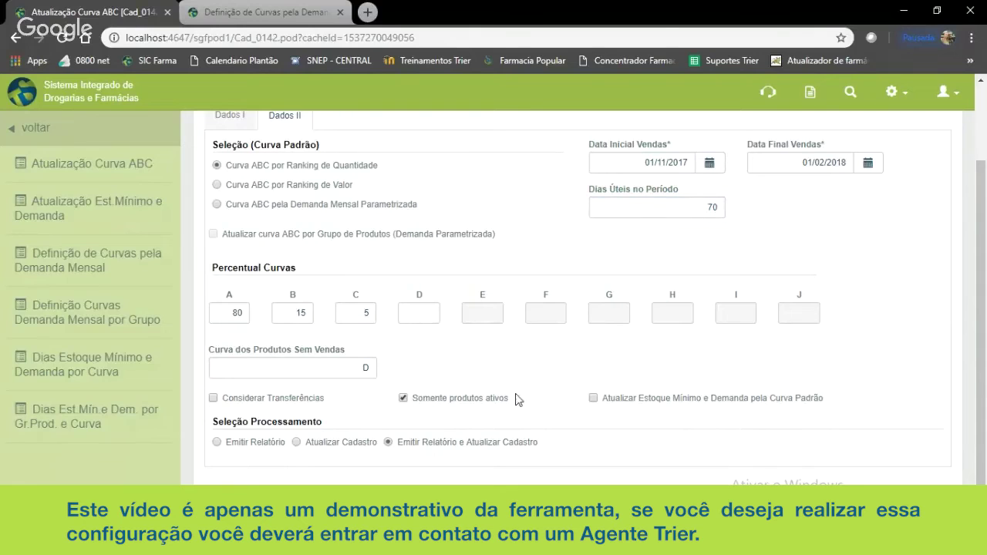
Set Seleção Processamento to Emitir Relatório and try to process the ABC curve update
click(240, 448)
click(572, 503)
scroll(532, 383, up, 2)
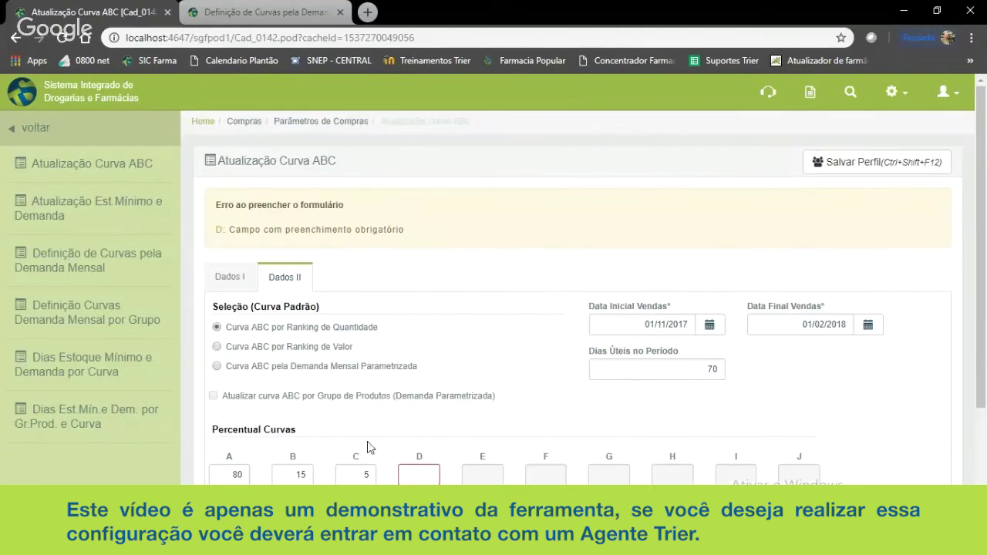
Set the curve D percentage to 0 and process the ABC curve update again
scroll(422, 463, down, 1)
key(Tab)
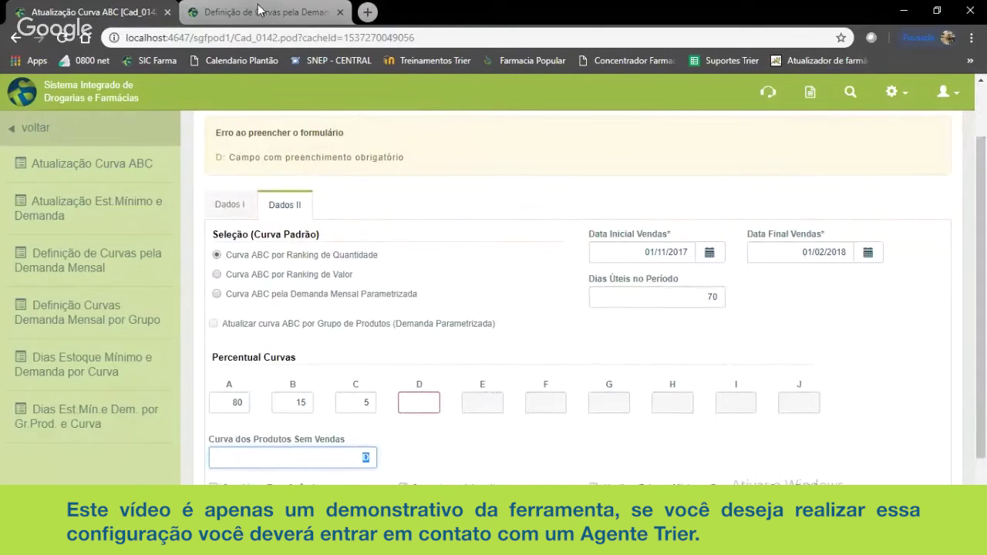
click(429, 405)
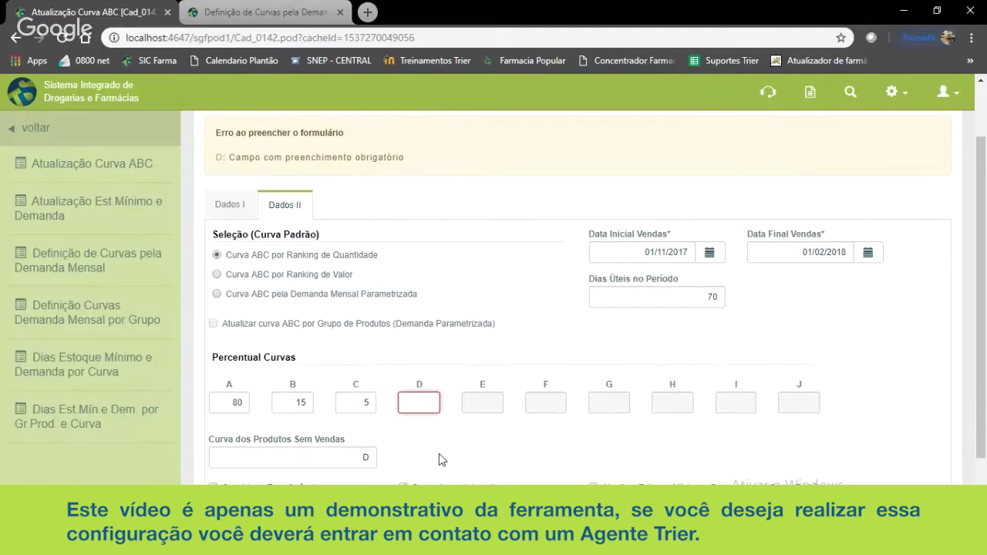
text(0)
scroll(437, 455, down, 1)
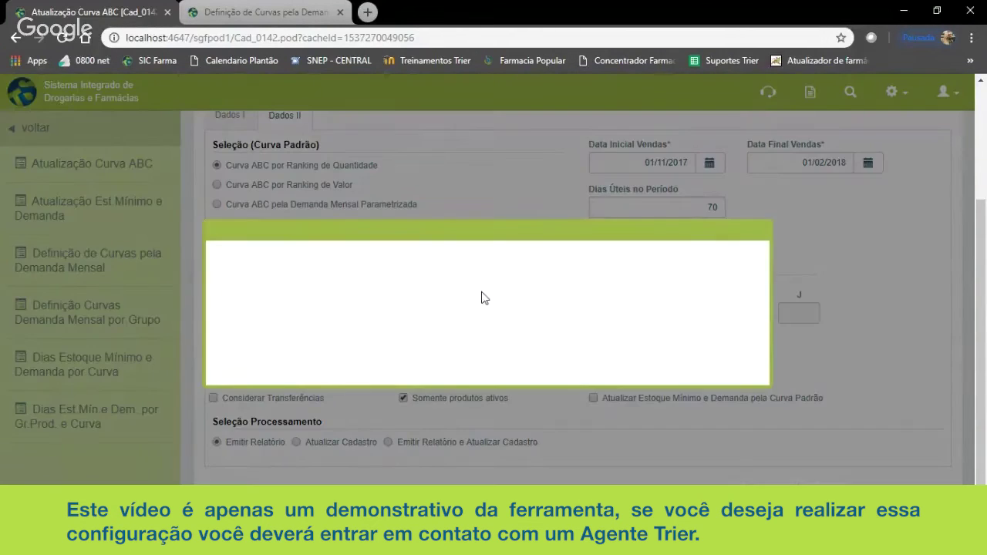
Generate the Relatório de Curva ABC as a PDF and enlarge the report for reading
drag(225, 252, 401, 347)
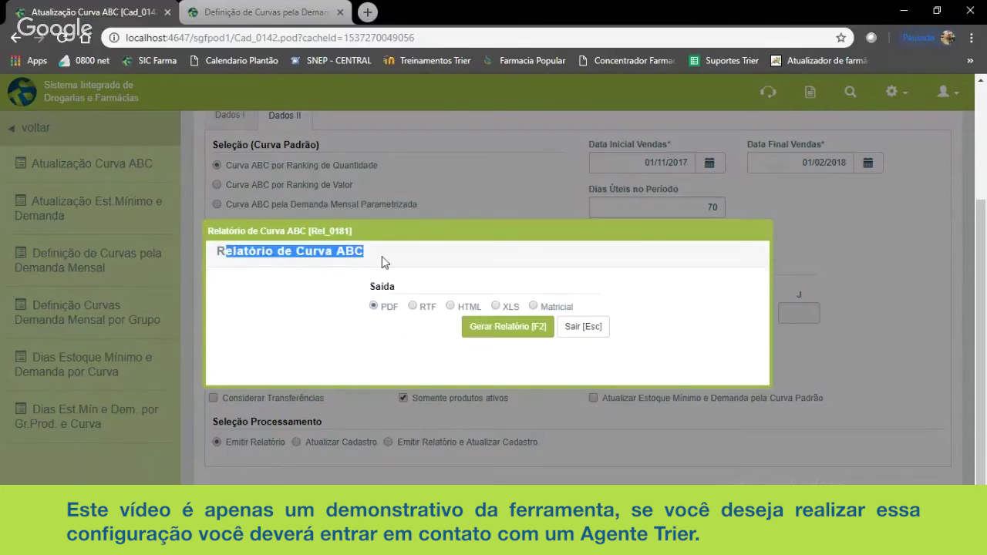
click(526, 330)
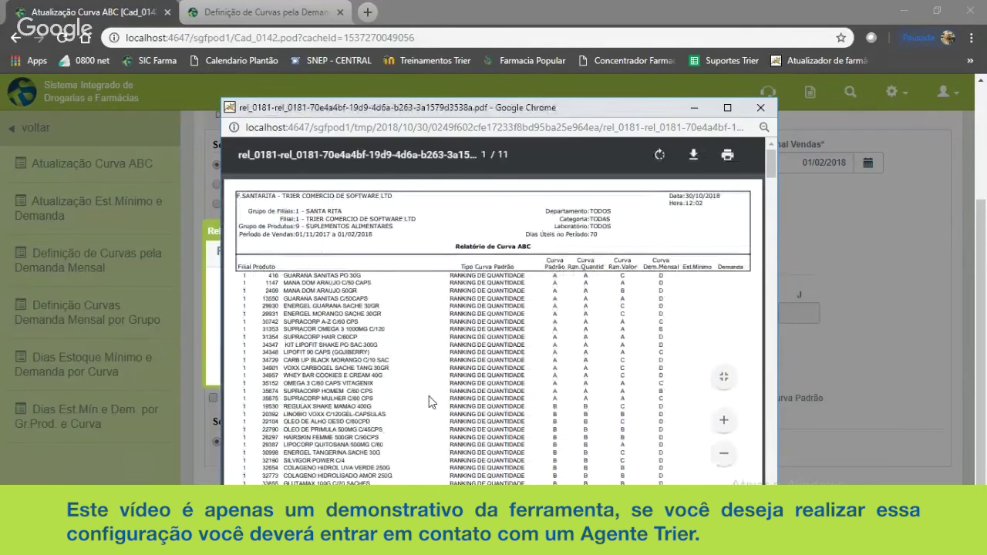
click(728, 108)
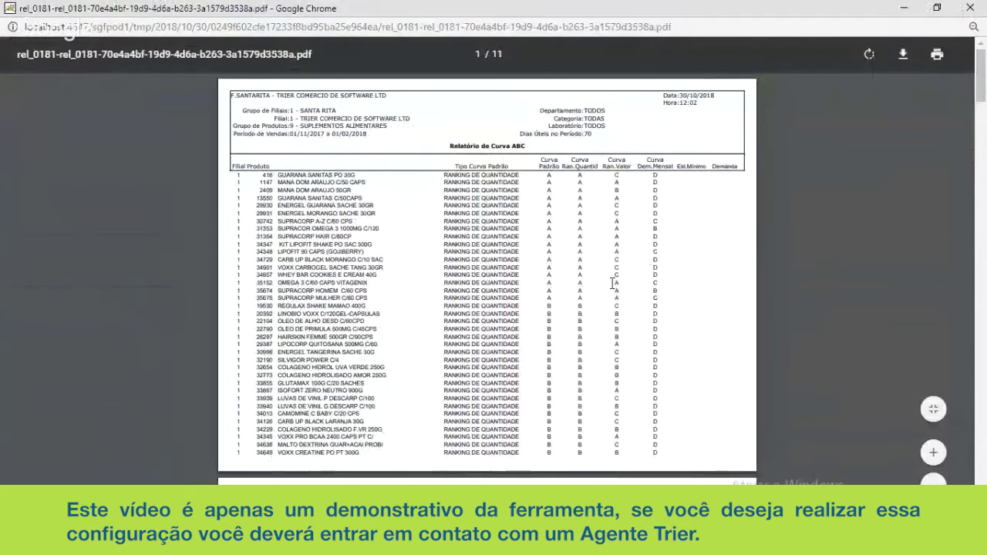
scroll(604, 283, up, 1)
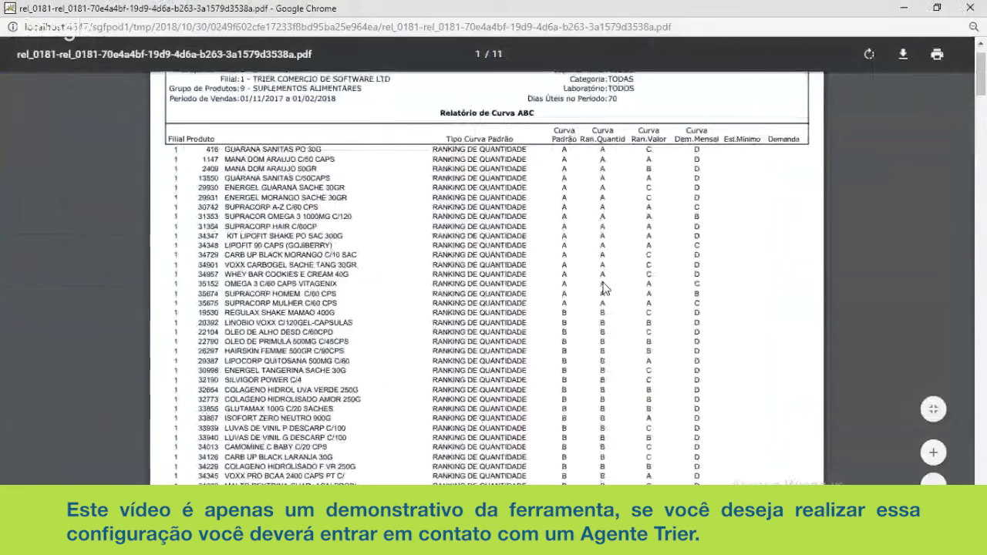
scroll(600, 287, up, 1)
scroll(599, 287, down, 1)
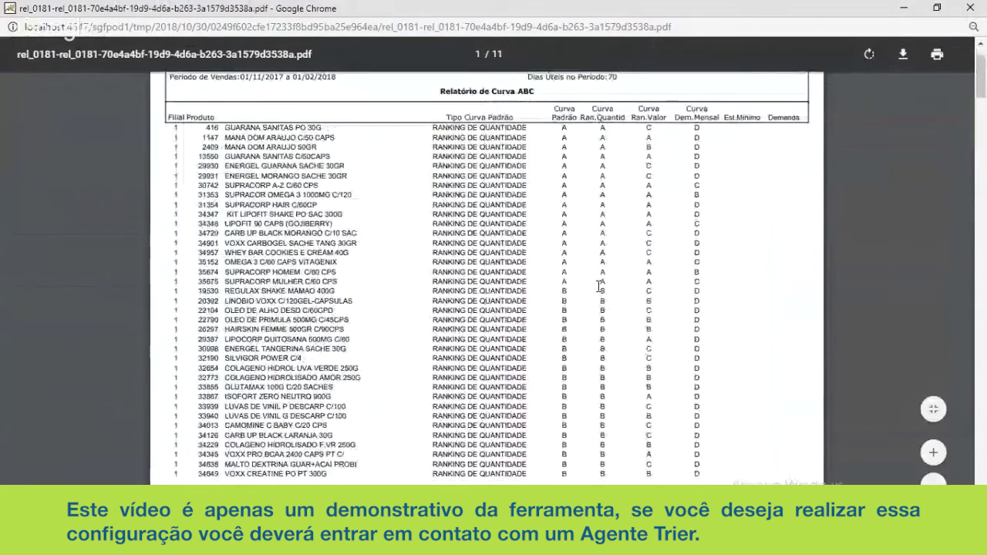
scroll(600, 285, up, 1)
scroll(599, 286, up, 2)
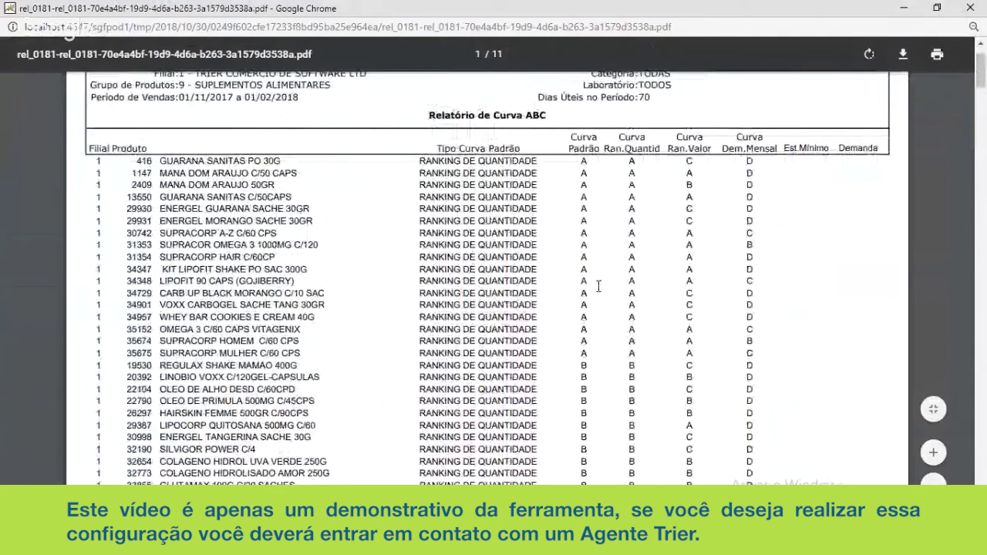
Examine the report title, the product code and description, and the Tipo Curva Padrão column
drag(429, 116, 550, 117)
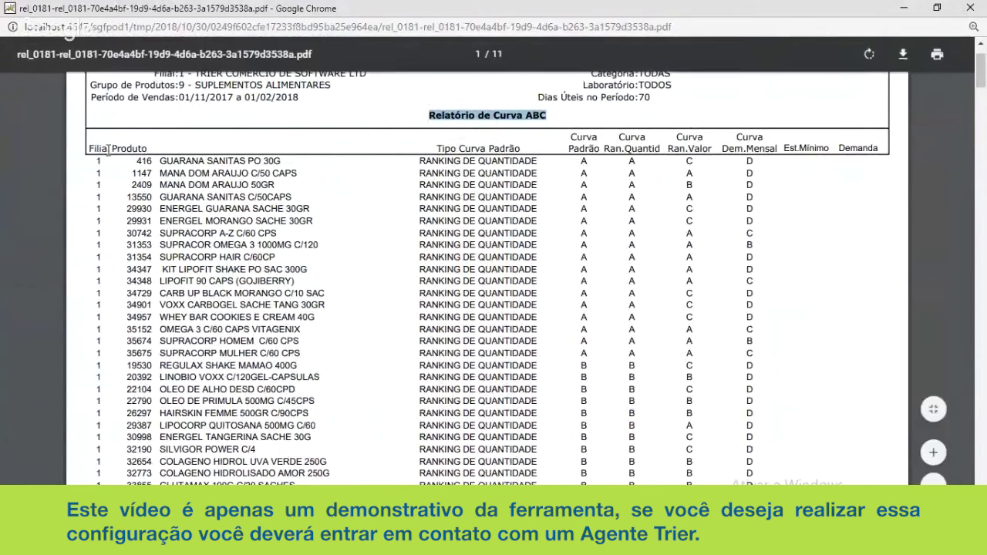
click(137, 165)
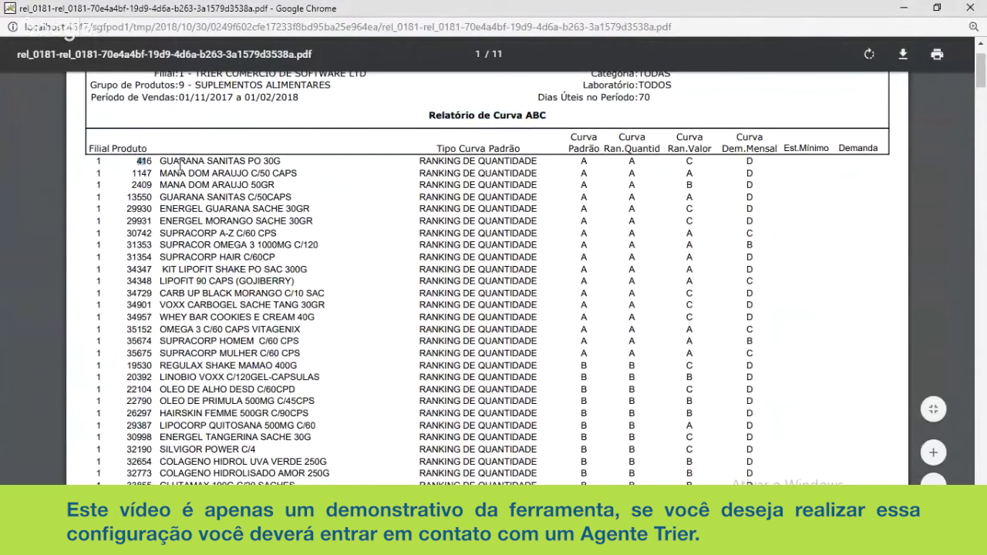
drag(175, 161, 235, 162)
drag(437, 148, 540, 141)
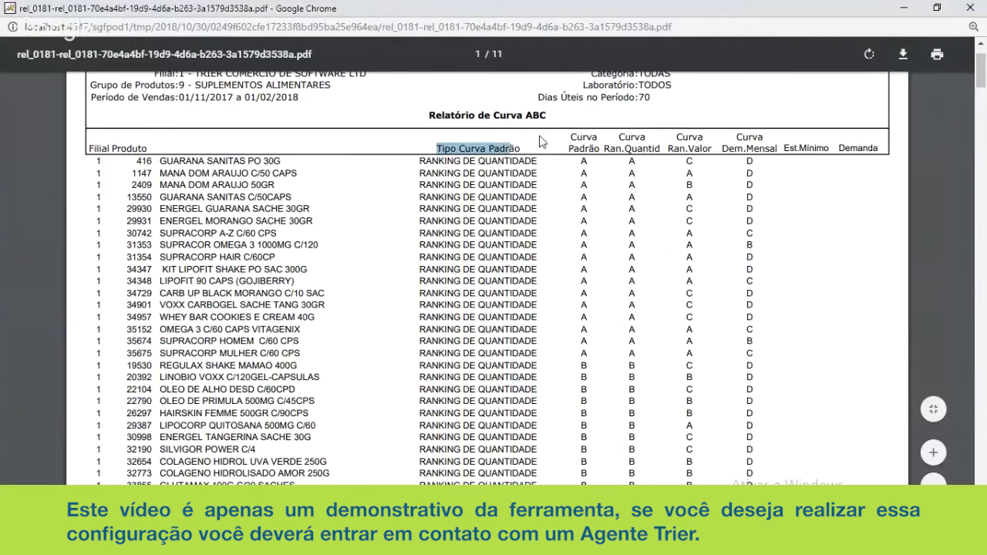
click(509, 149)
drag(420, 161, 535, 164)
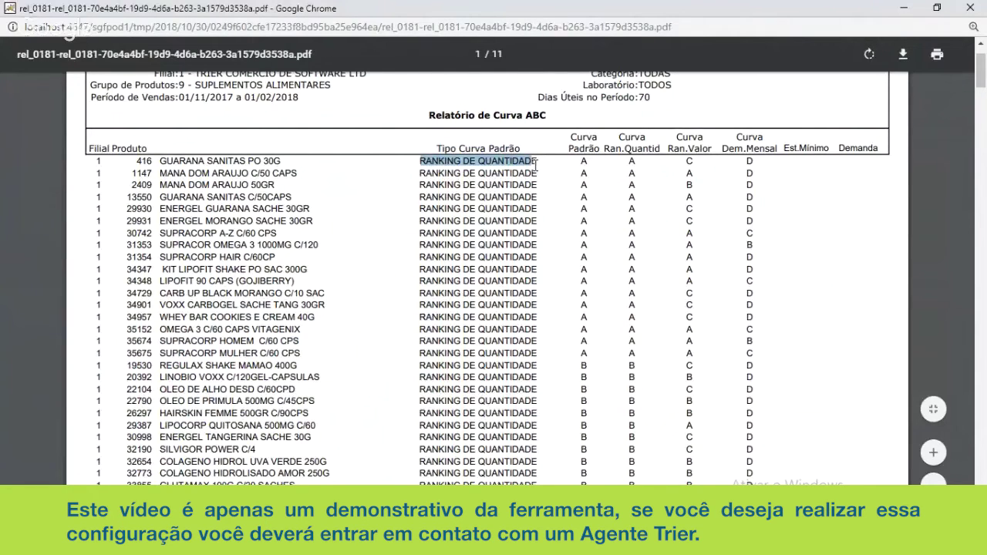
click(556, 153)
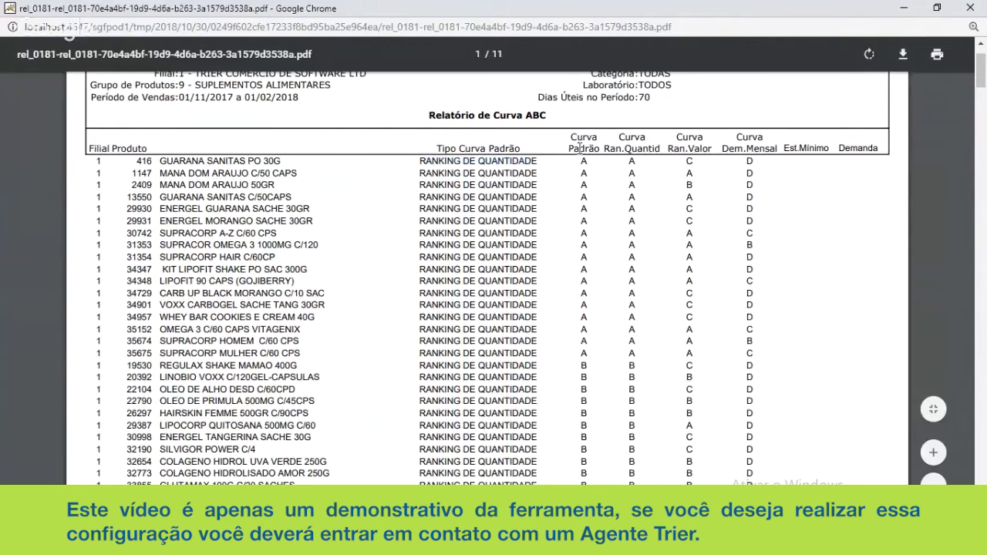
Compare the quantity ranking, value ranking and monthly demand curves of GUARANA SANITAS PO 30G with its Tipo Curva Padrão
mouse_move(451, 148)
mouse_down()
mouse_move(523, 151)
mouse_move(446, 162)
mouse_up()
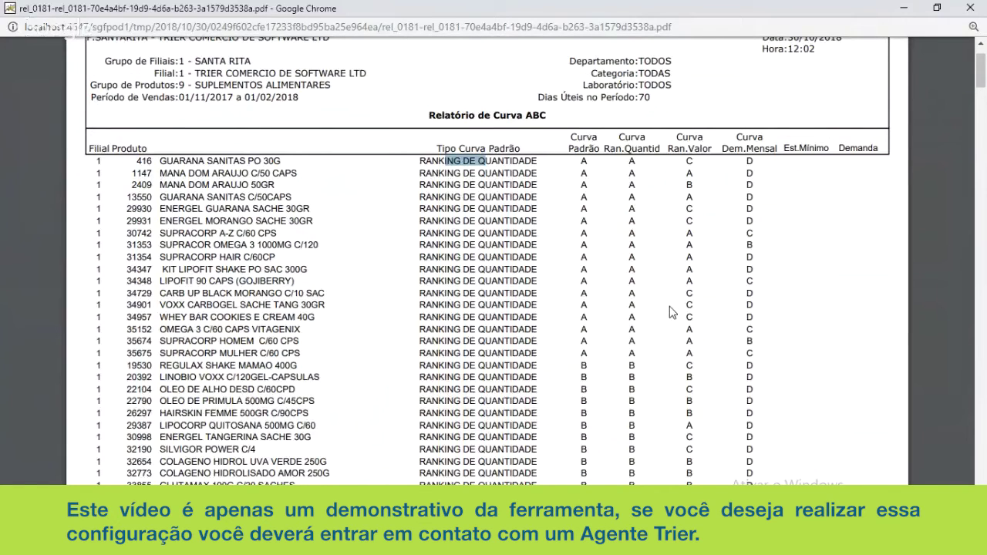
drag(621, 135, 649, 148)
click(390, 183)
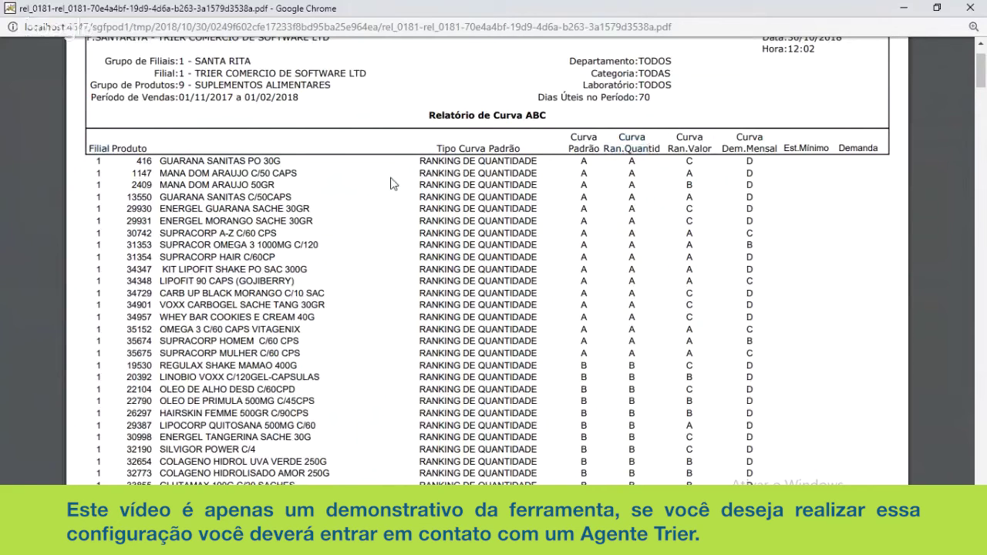
drag(192, 161, 281, 159)
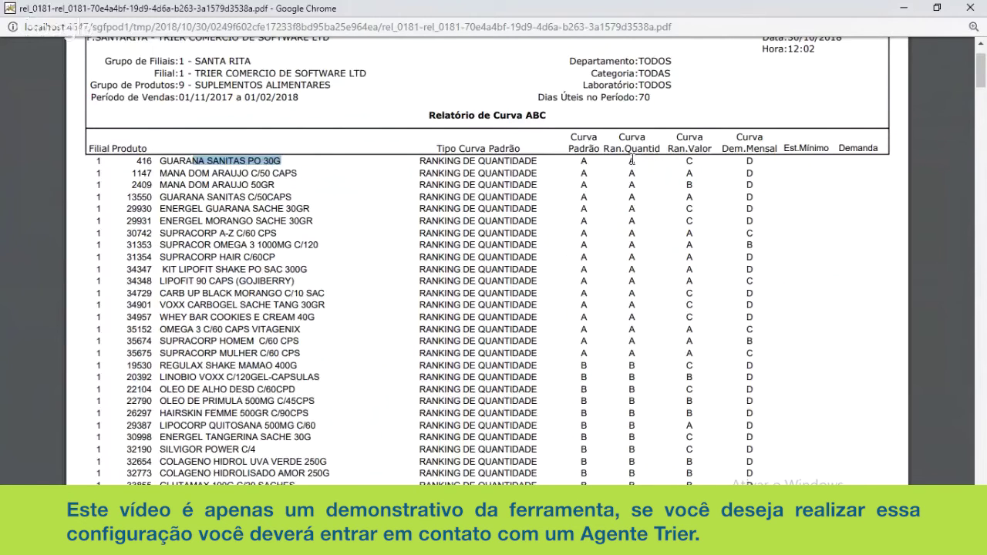
double_click(632, 161)
double_click(671, 148)
double_click(689, 160)
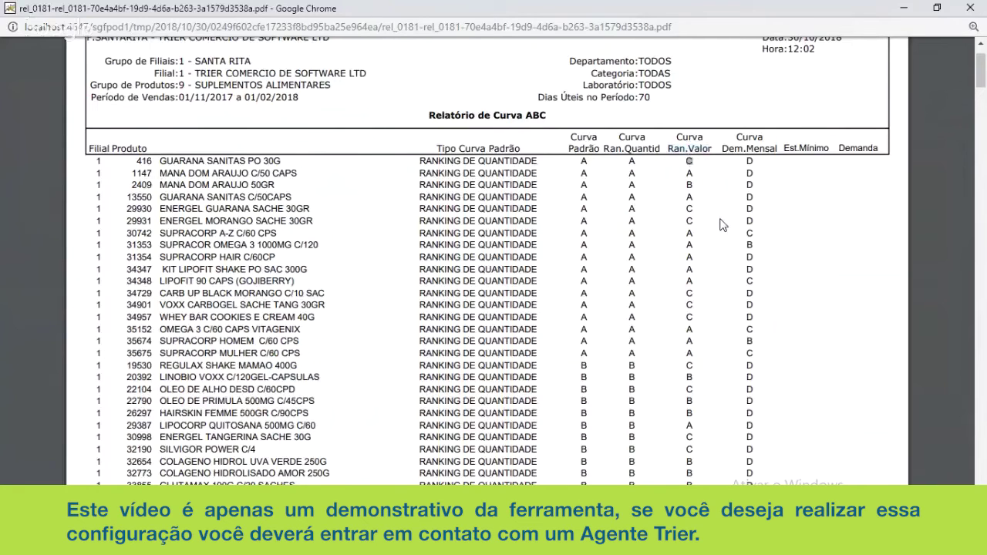
drag(736, 138, 777, 148)
click(749, 160)
drag(426, 161, 531, 164)
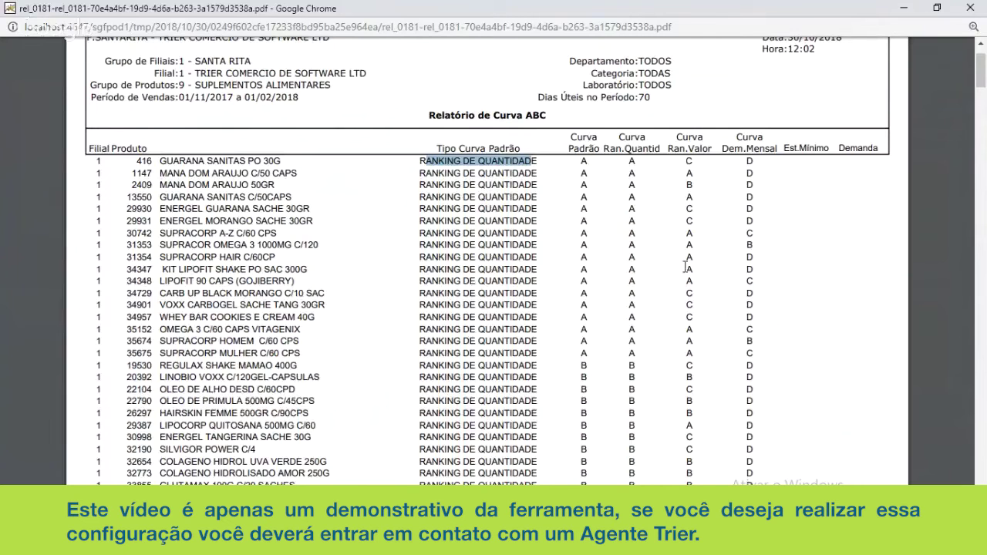
scroll(725, 223, down, 1)
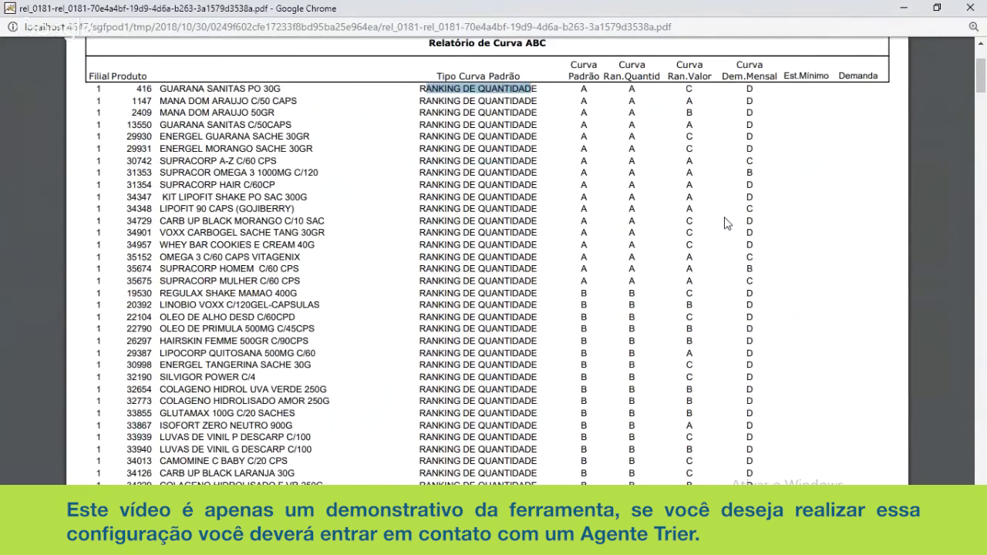
scroll(725, 223, up, 2)
scroll(435, 271, down, 1)
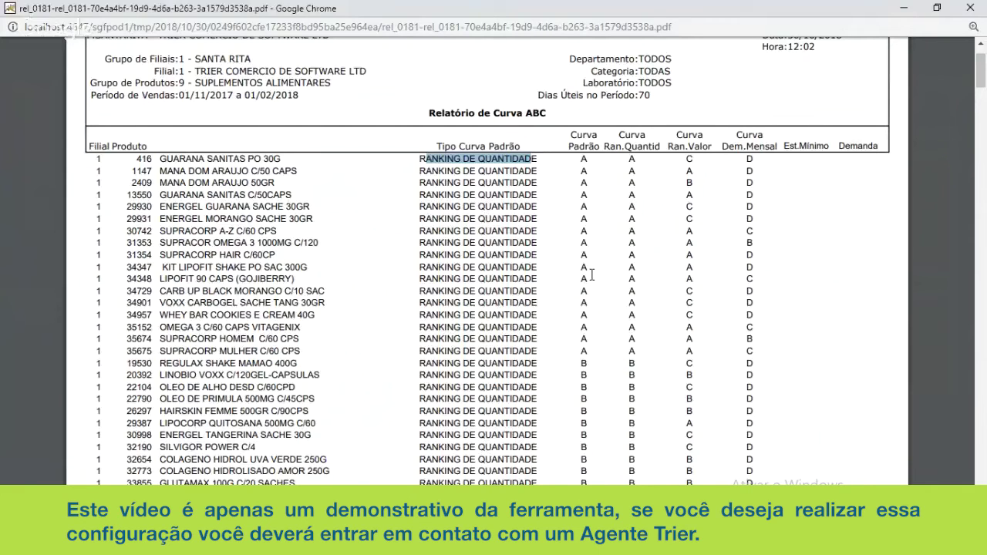
Switch to Notepad to review the example notes, move its window aside and return to the PDF report
key(alt+Tab)
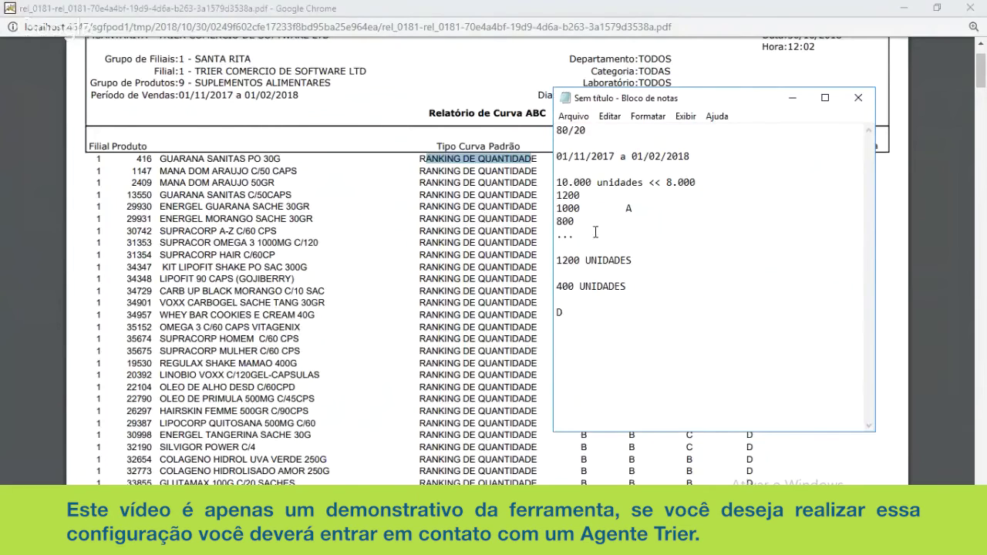
drag(590, 331, 546, 171)
click(589, 348)
drag(590, 102, 835, 164)
click(441, 224)
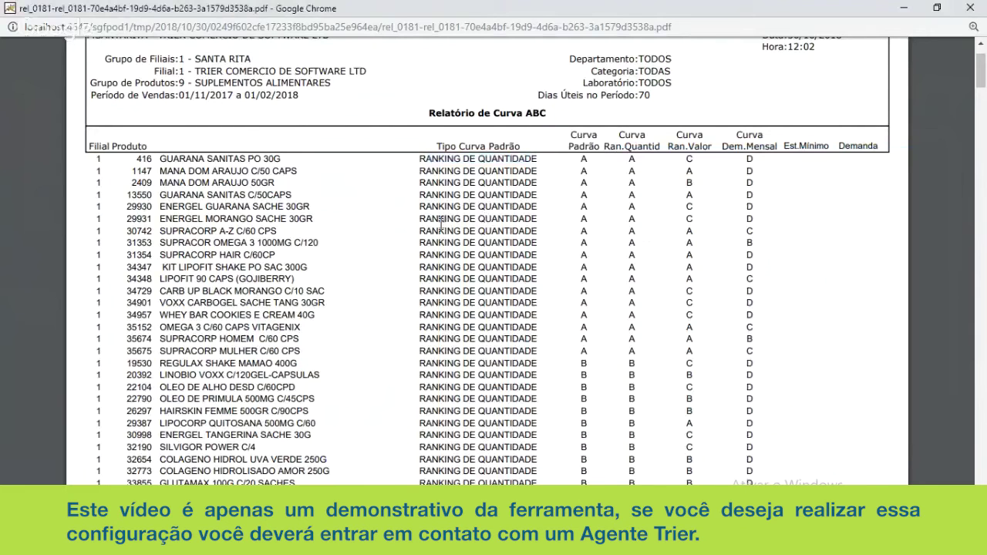
Examine the report heading and the quantity ranking curve assigned to GUARANA SANITAS PO 30G
scroll(420, 232, down, 1)
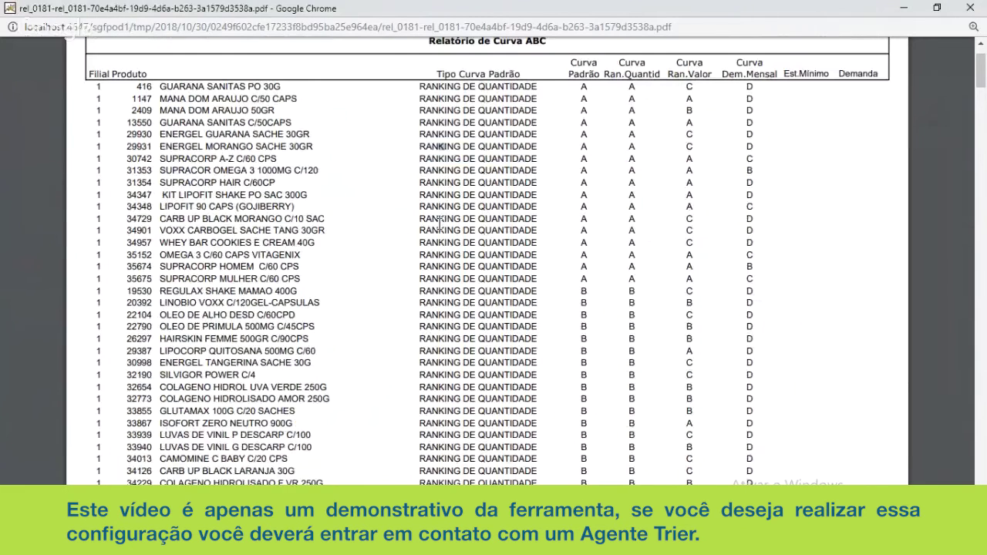
scroll(393, 236, up, 3)
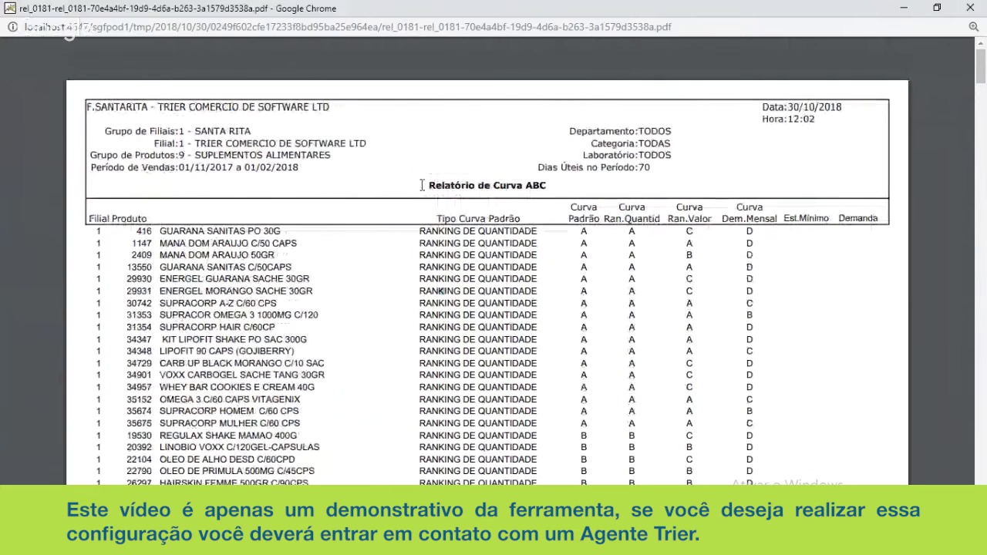
drag(426, 185, 549, 186)
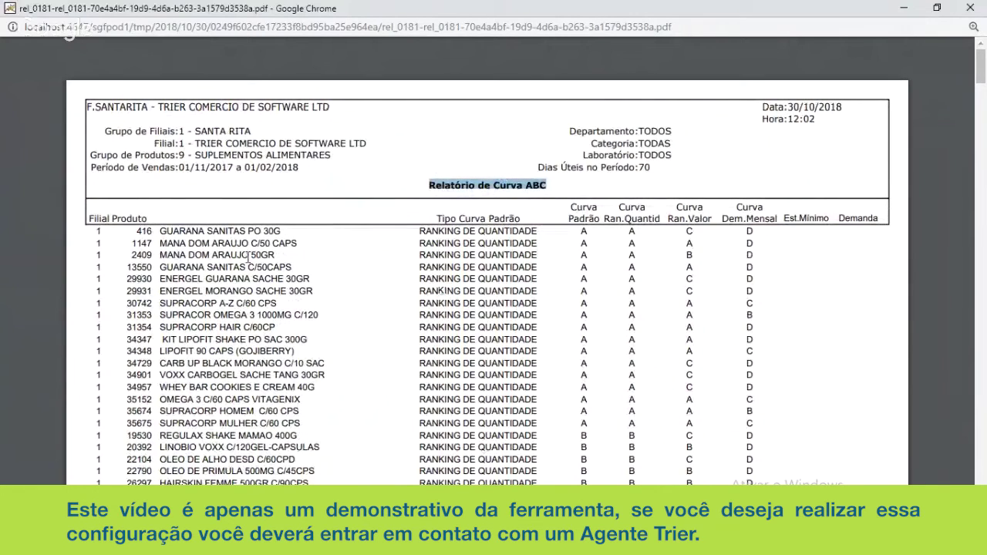
double_click(631, 229)
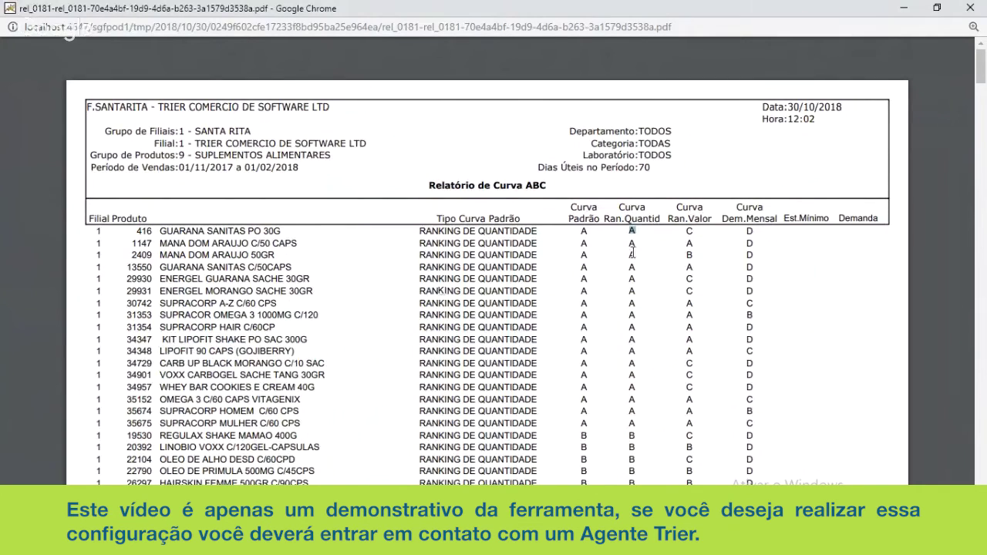
drag(160, 230, 263, 229)
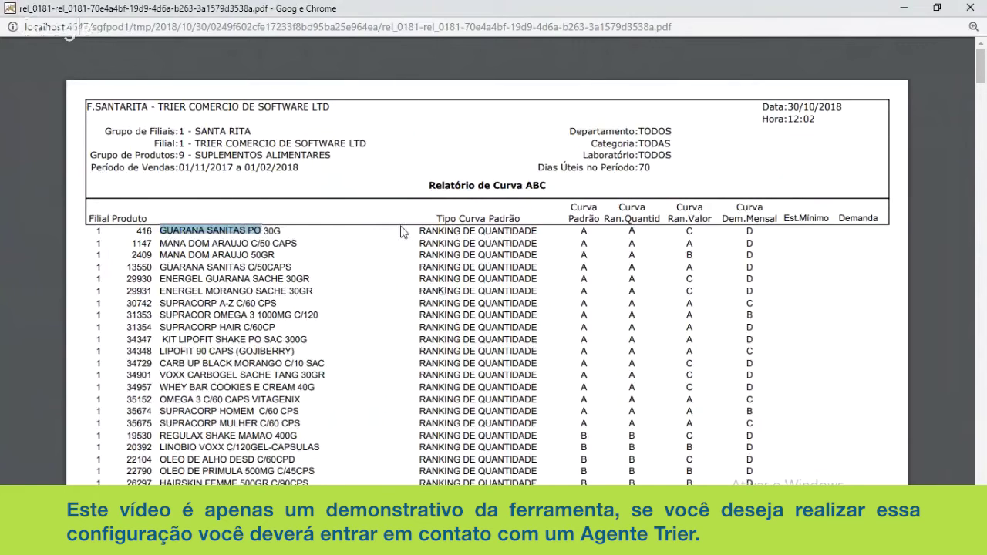
Switch to the Atualização Curva ABC window, exit the report output dialog and review the selected Grupo de Produtos in Dados I
mouse_move(312, 540)
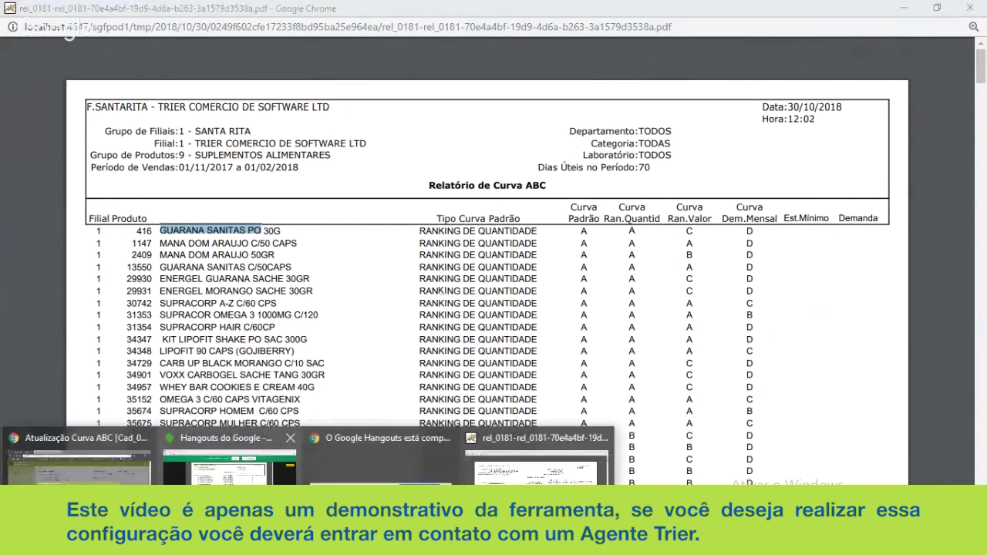
click(77, 459)
click(583, 326)
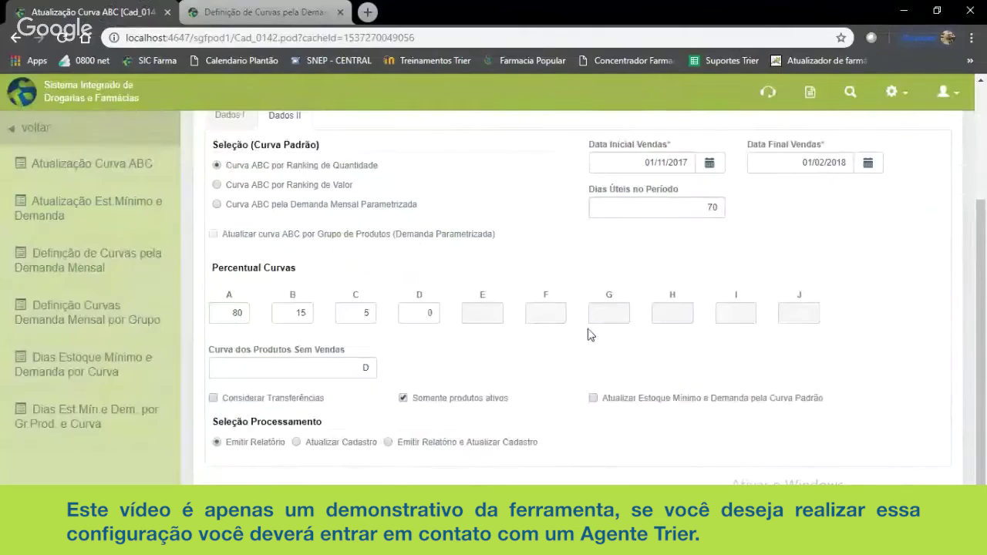
scroll(232, 233, up, 2)
click(229, 259)
scroll(506, 228, down, 2)
click(331, 327)
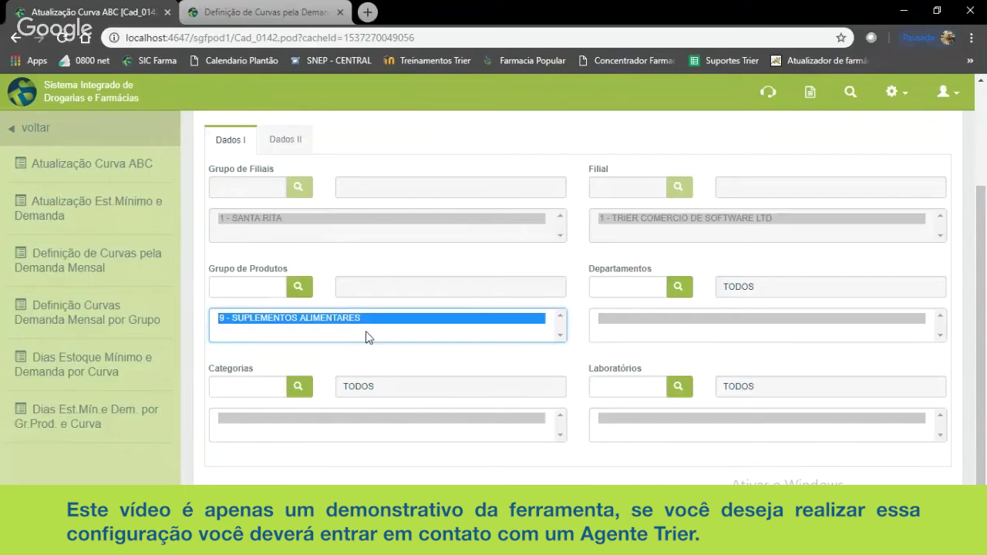
Return to the PDF report and examine the SUPRACORP MULHER C/60 CPS row, the last product listed under curve A
click(278, 543)
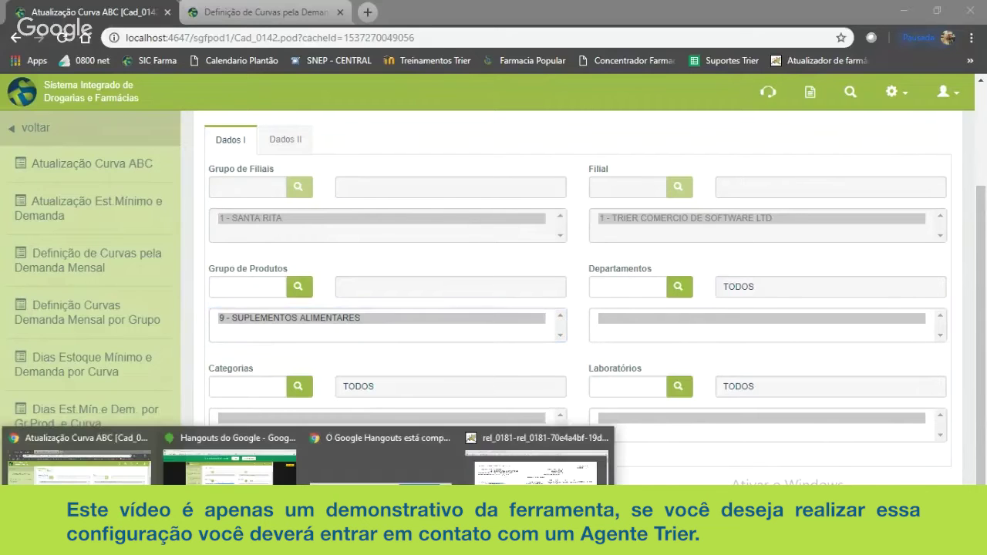
click(535, 459)
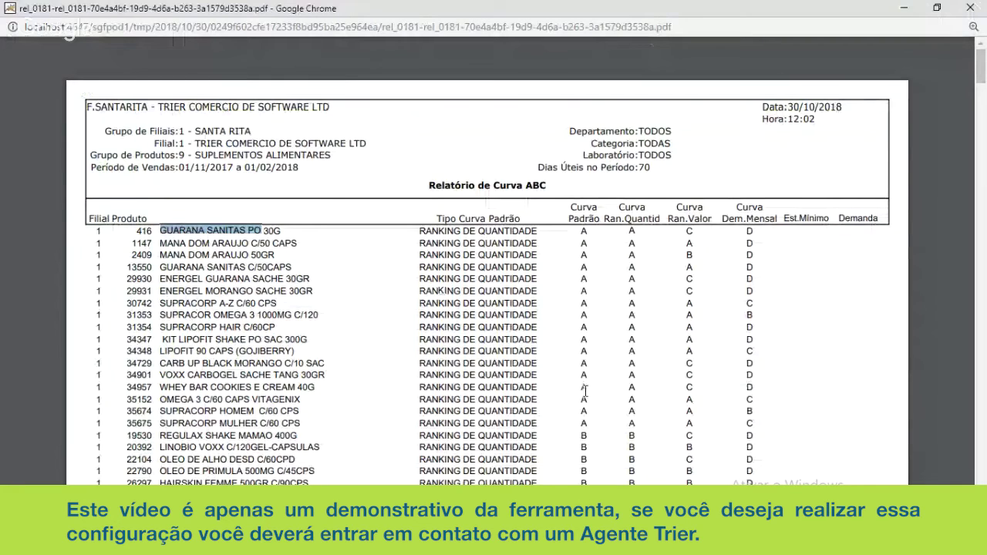
scroll(585, 391, down, 2)
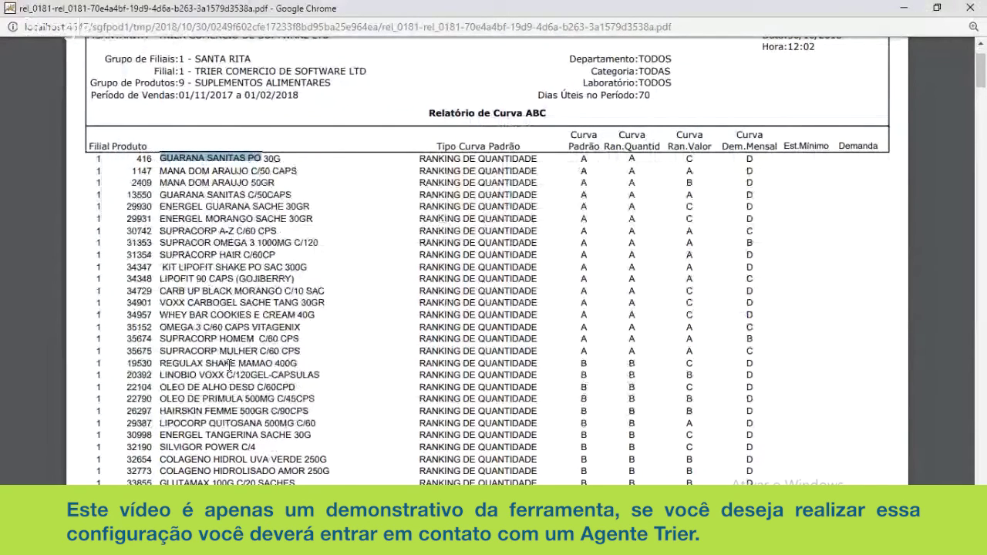
click(128, 351)
drag(128, 351, 691, 353)
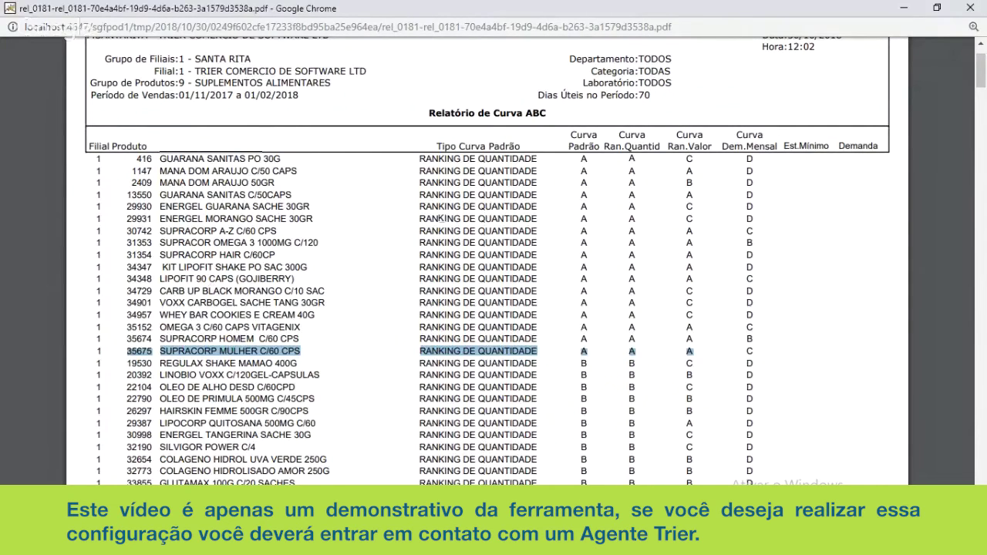
Check the curve A percentage in Dados II of the ABC curve update and go back to the PDF report
mouse_move(312, 543)
click(84, 453)
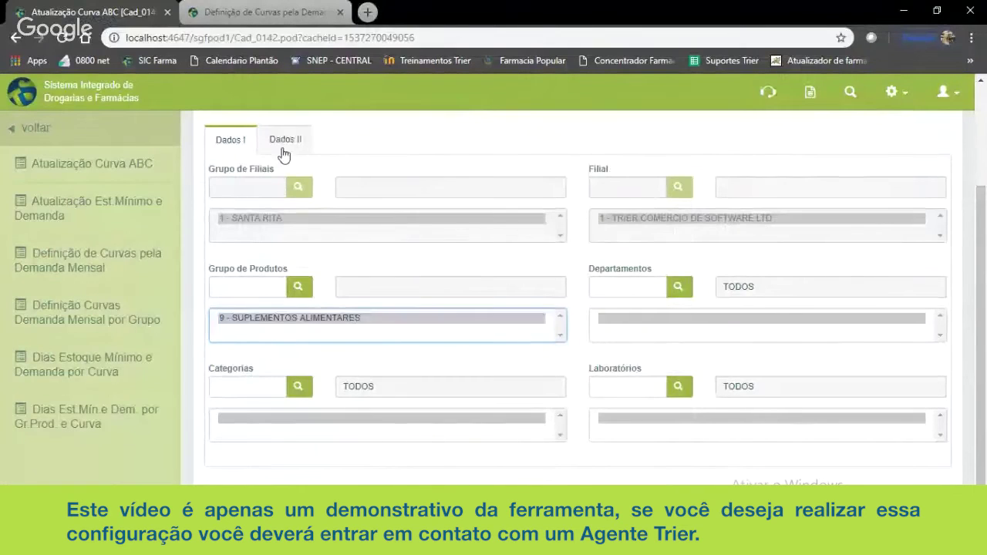
click(284, 140)
double_click(235, 337)
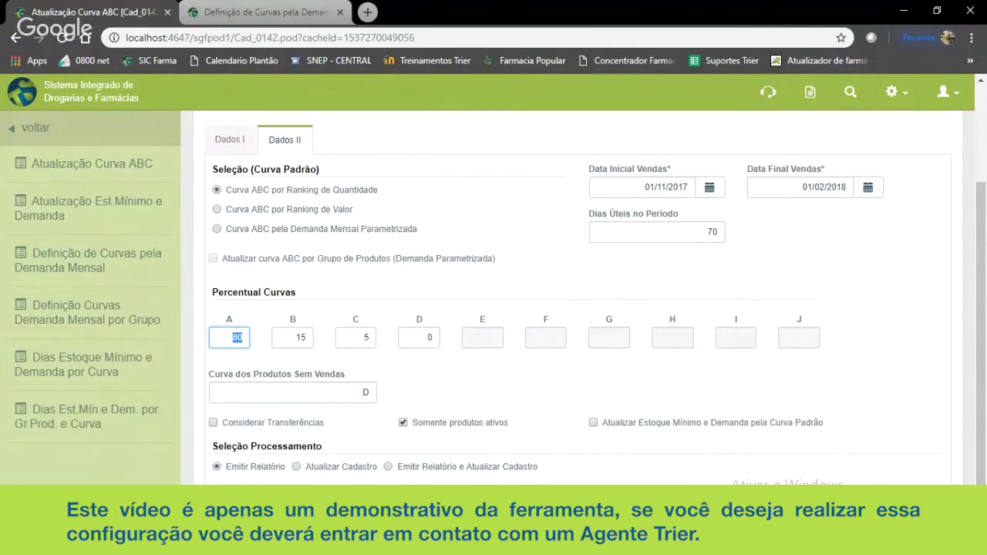
mouse_move(311, 544)
click(539, 462)
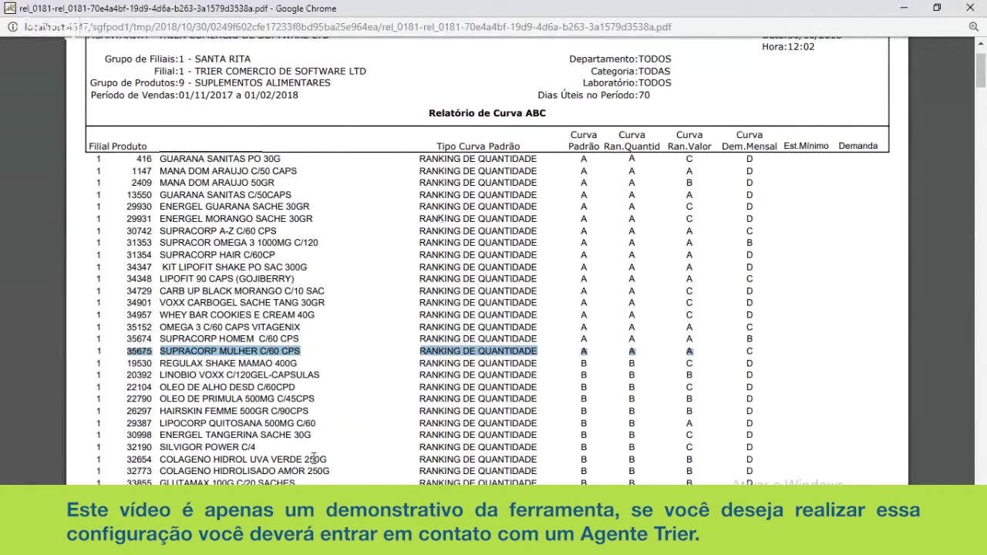
Recheck the curve A field under Percentual Curvas in the Atualização Curva ABC window and return to the PDF report
mouse_move(312, 544)
click(77, 455)
click(245, 343)
double_click(247, 345)
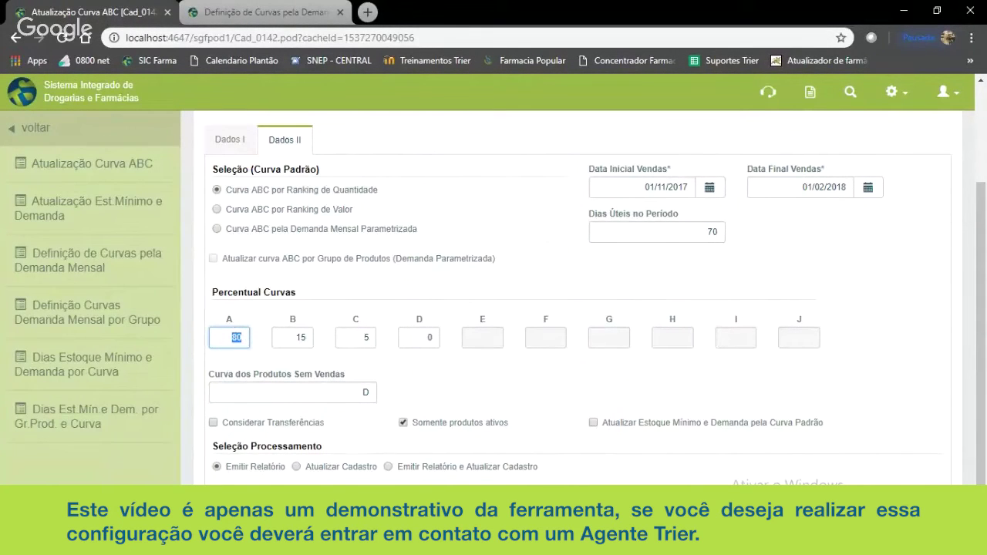
click(312, 544)
click(540, 463)
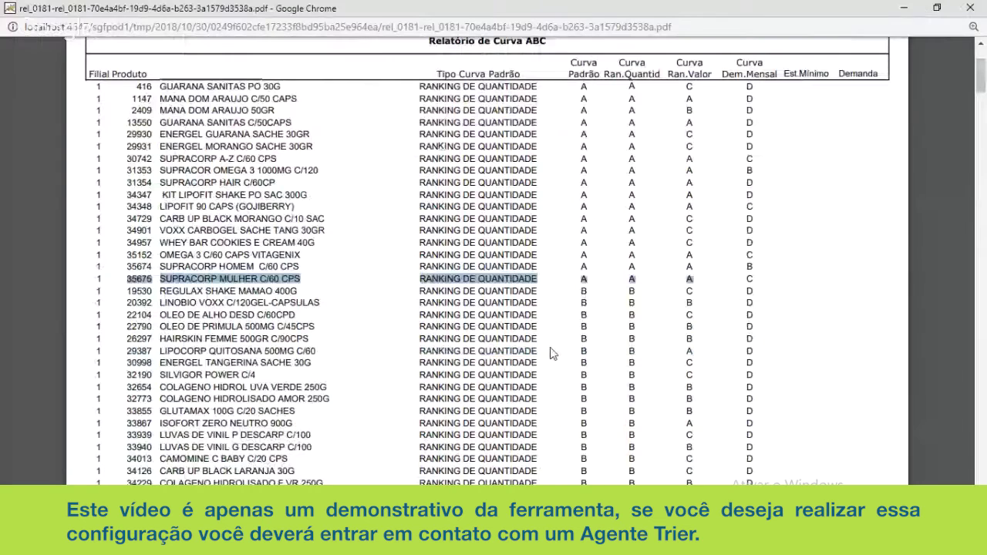
Examine the REGULAX SHAKE MAMAO 400G row, the first product under curve B, with its standard and quantity ranking curves
click(185, 291)
drag(158, 293, 287, 292)
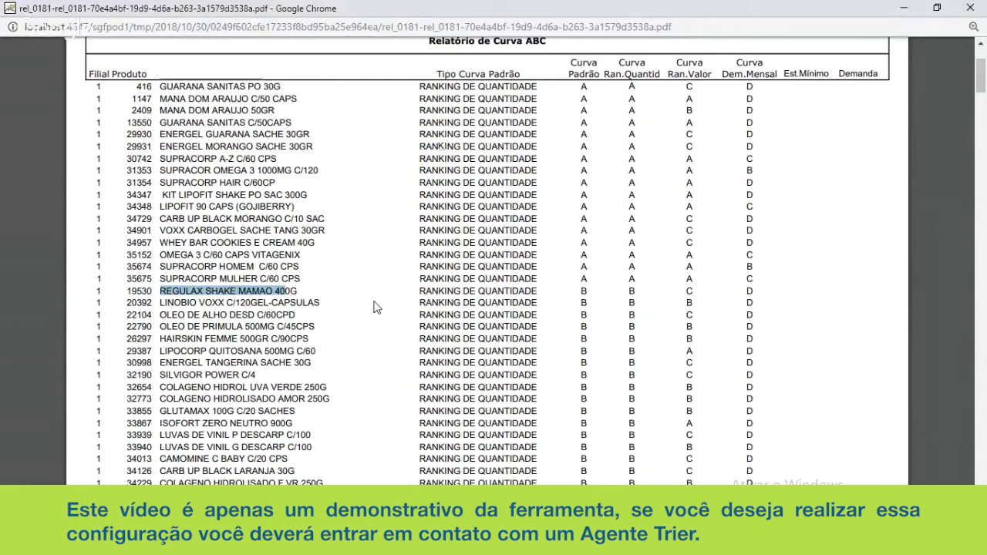
click(582, 292)
triple_click(590, 290)
click(590, 290)
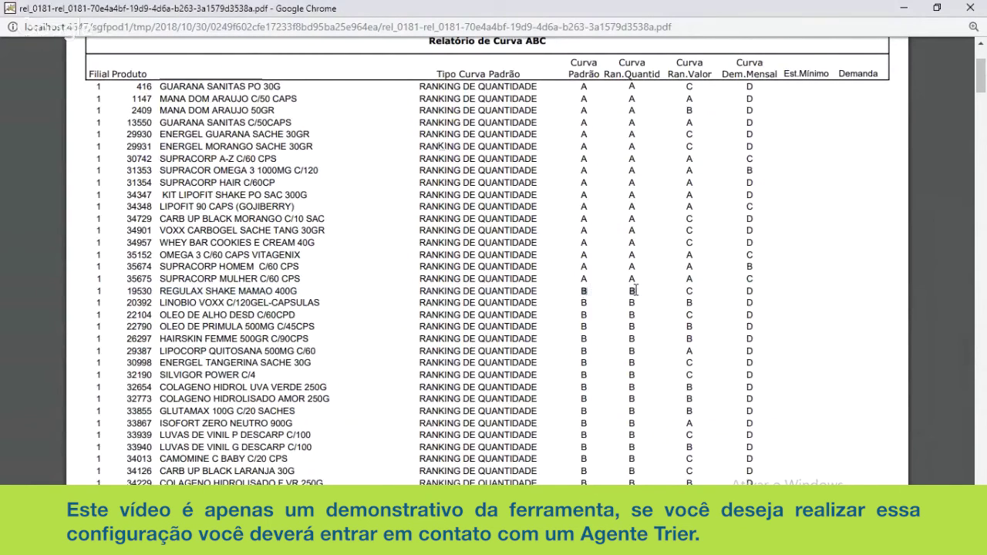
triple_click(632, 291)
Highlight the curve B products from REGULAX SHAKE MAMAO 400G to LINHACA SOFTGEL 1000MG 6 and examine the last one
scroll(638, 293, down, 2)
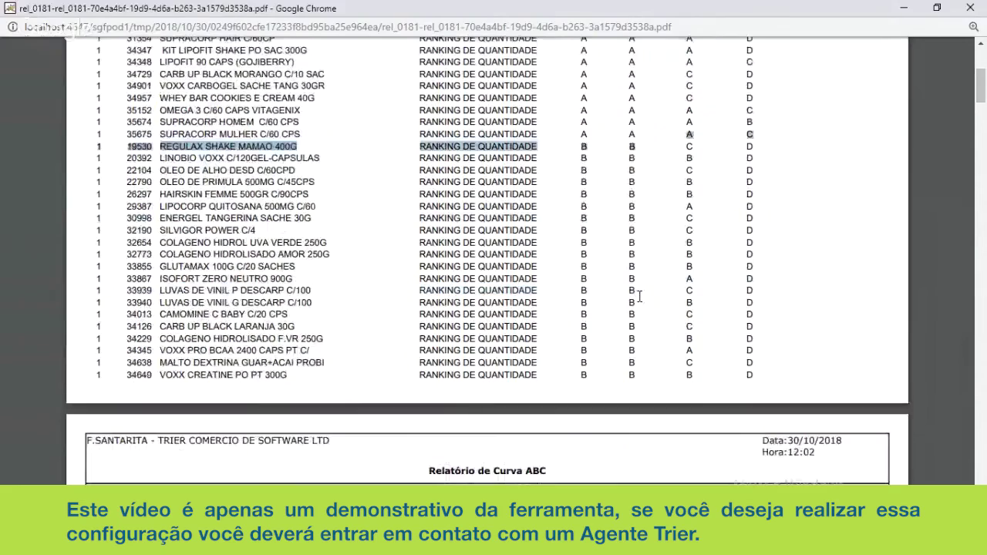
scroll(639, 296, down, 6)
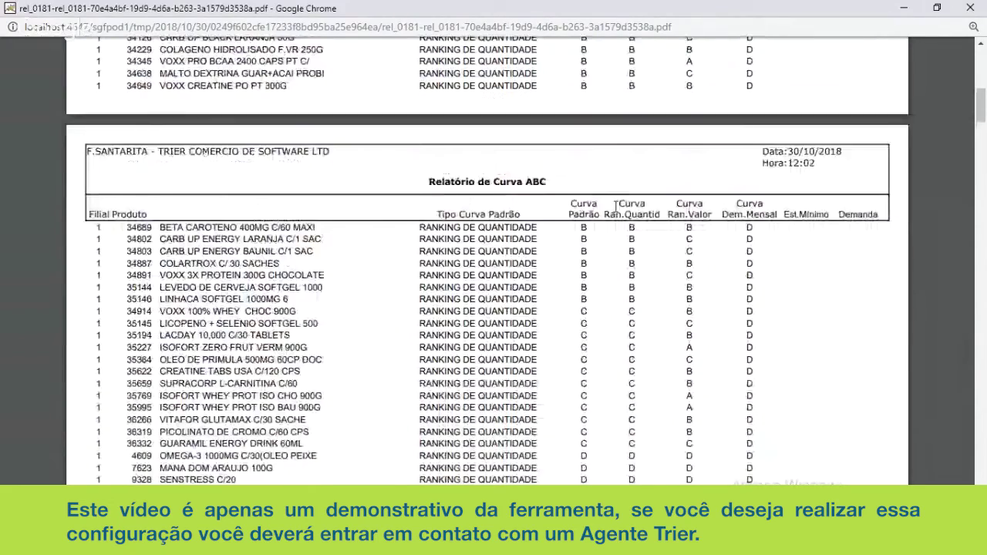
scroll(615, 214, up, 7)
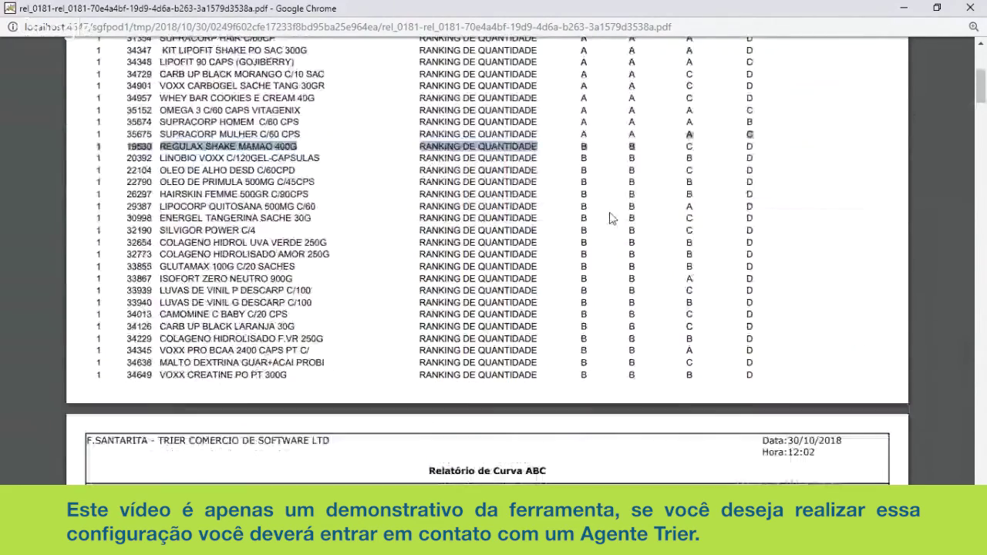
click(623, 226)
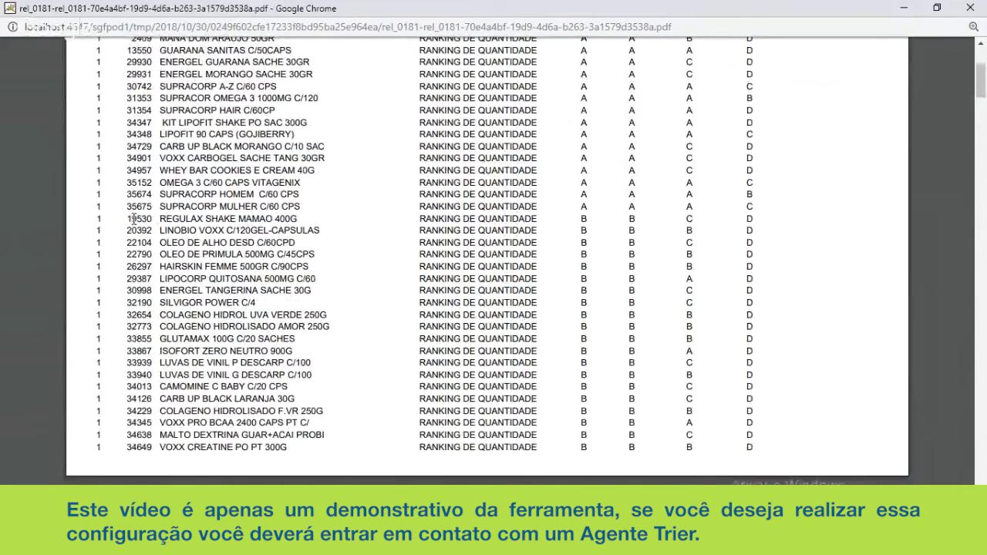
drag(129, 219, 540, 463)
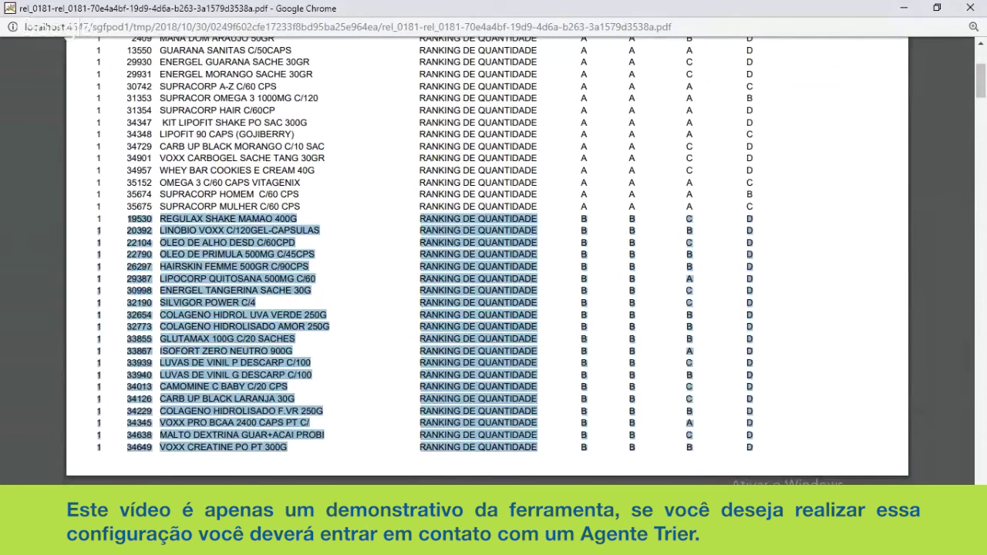
scroll(231, 355, down, 1)
drag(233, 459, 641, 370)
scroll(231, 355, down, 4)
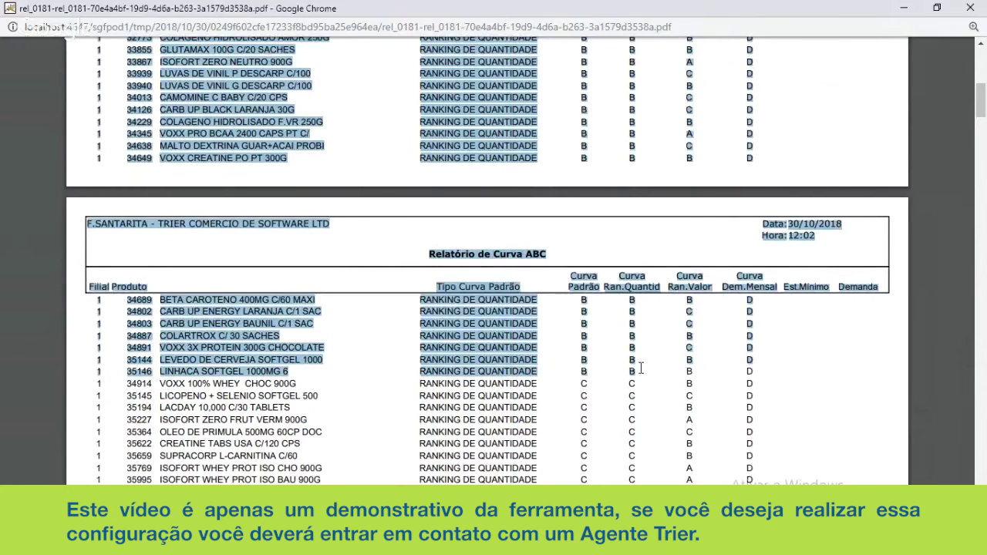
click(615, 370)
drag(175, 371, 292, 372)
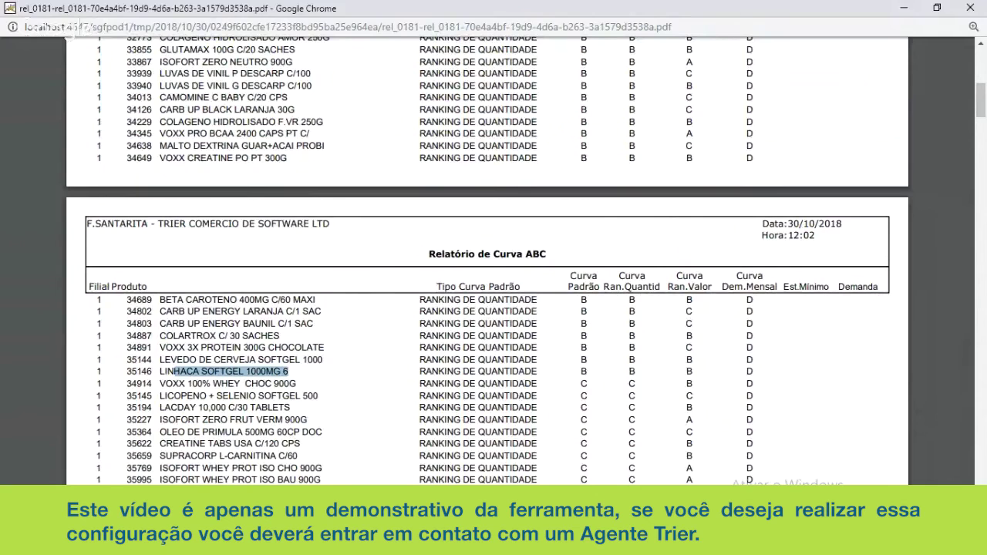
Check the curve percentages in Dados II, then re-examine the first and last curve B products in the PDF report
click(232, 436)
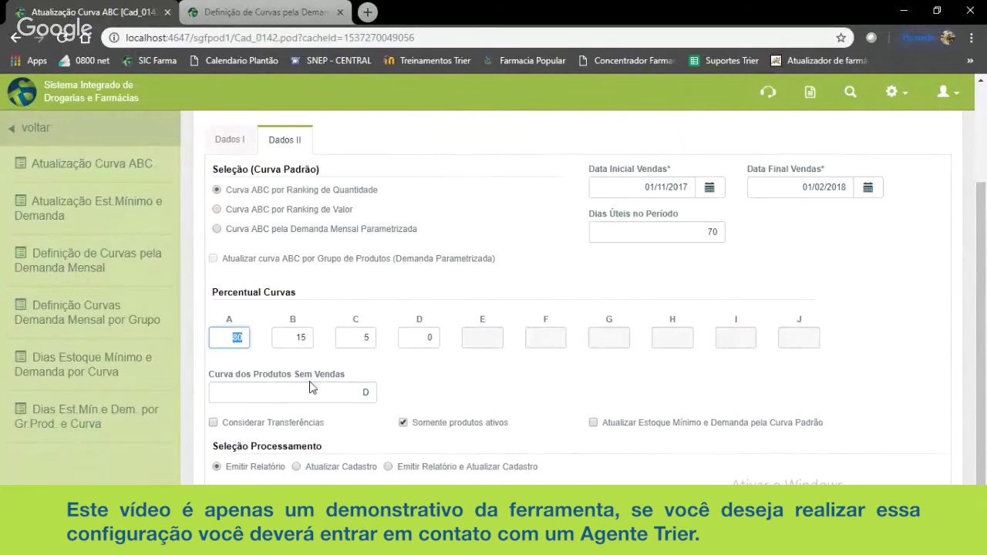
click(301, 543)
click(536, 463)
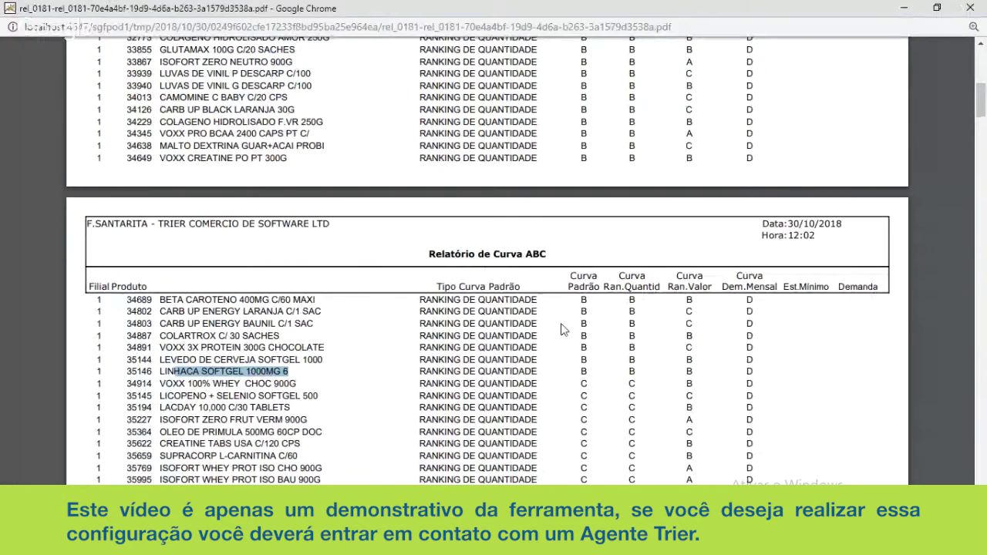
scroll(562, 329, up, 4)
drag(160, 220, 204, 222)
scroll(345, 293, down, 5)
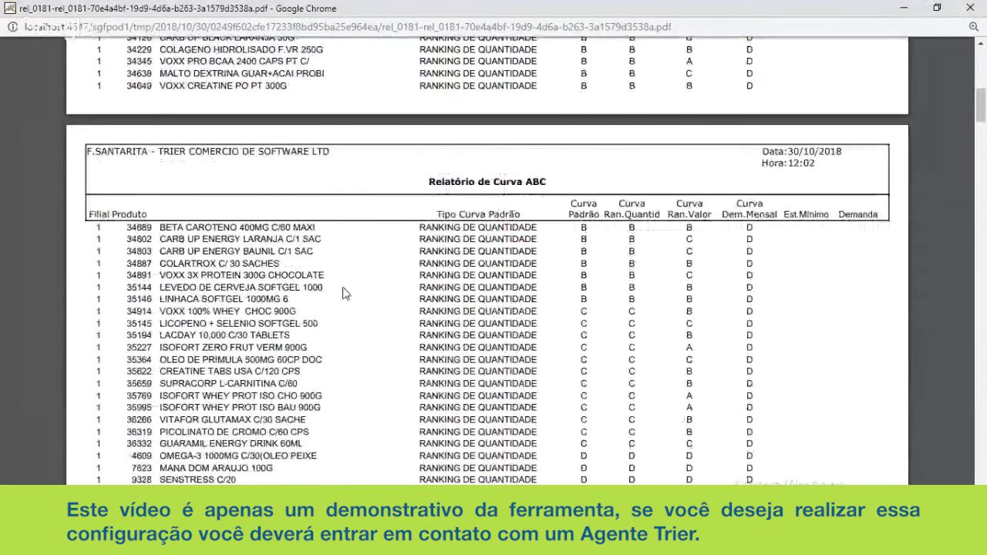
drag(159, 299, 207, 299)
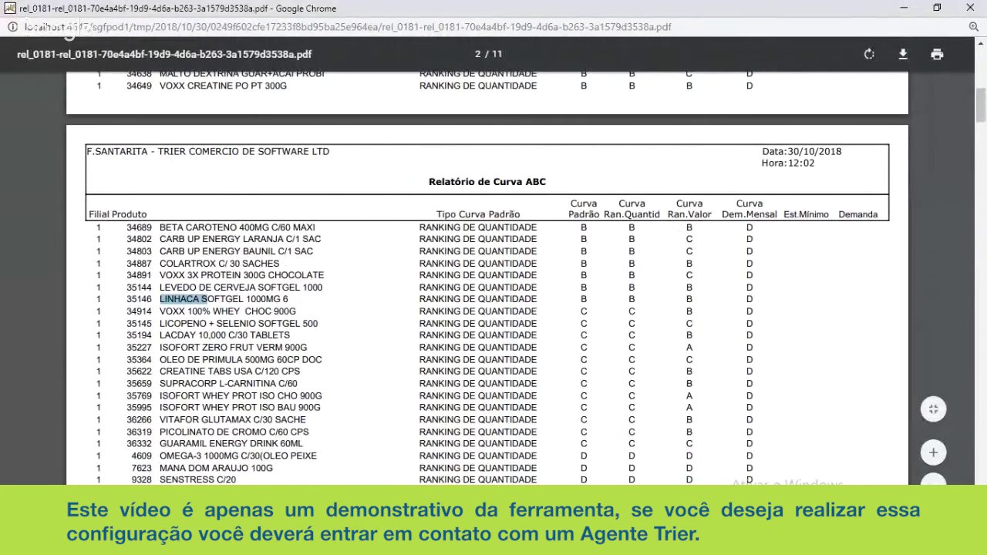
Check the curve C percentage in Dados II of the ABC curve update and return to the PDF report
click(311, 544)
click(77, 467)
double_click(357, 337)
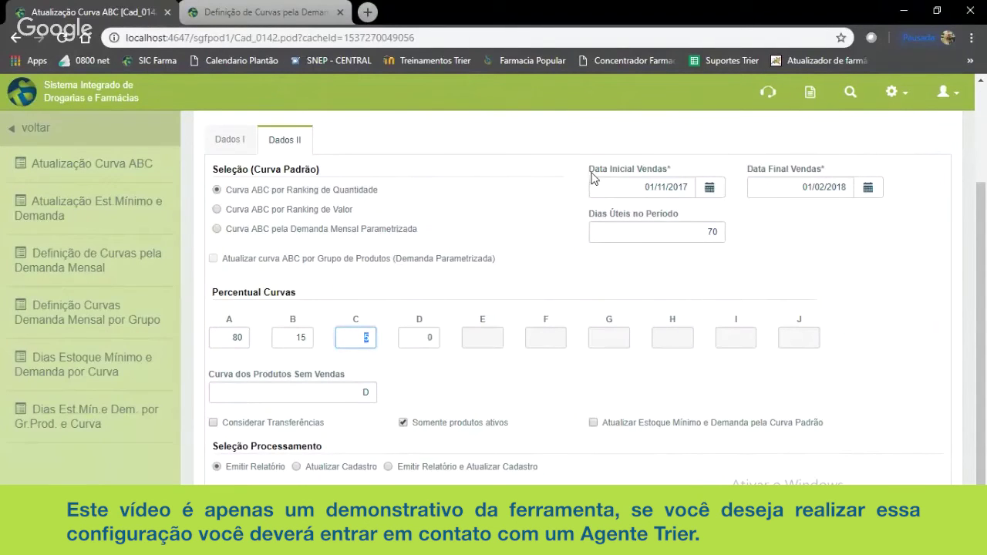
click(311, 544)
click(536, 463)
Highlight the curve C products in the report, from VOXX 100% WHEY CHOC 900G to GUARAMIL ENERGY DRINK 60ML
scroll(603, 206, down, 1)
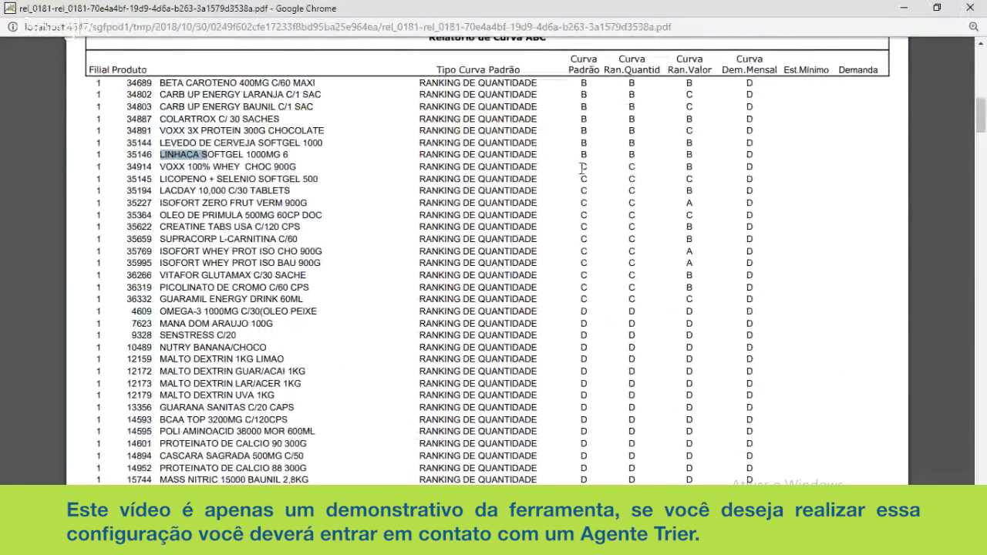
drag(604, 206, 158, 191)
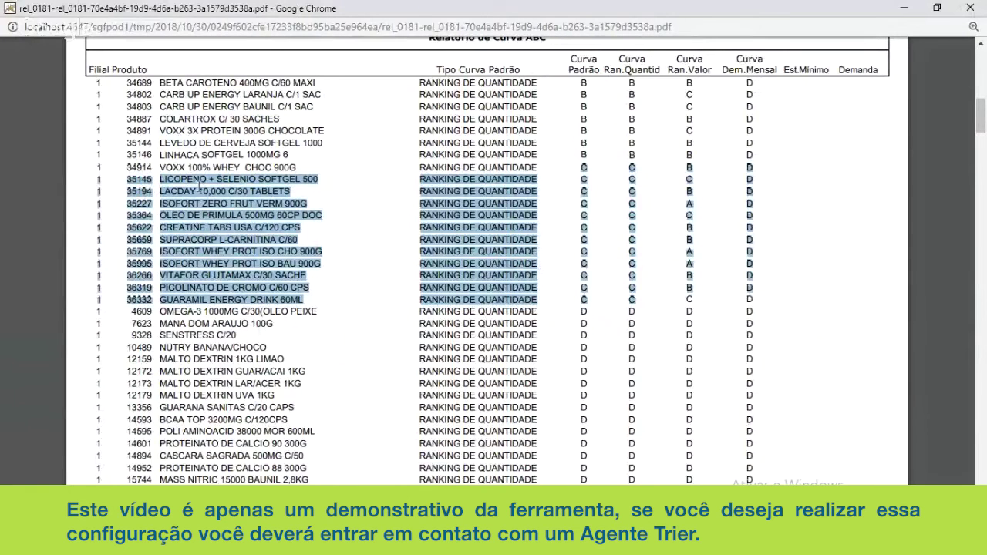
click(241, 164)
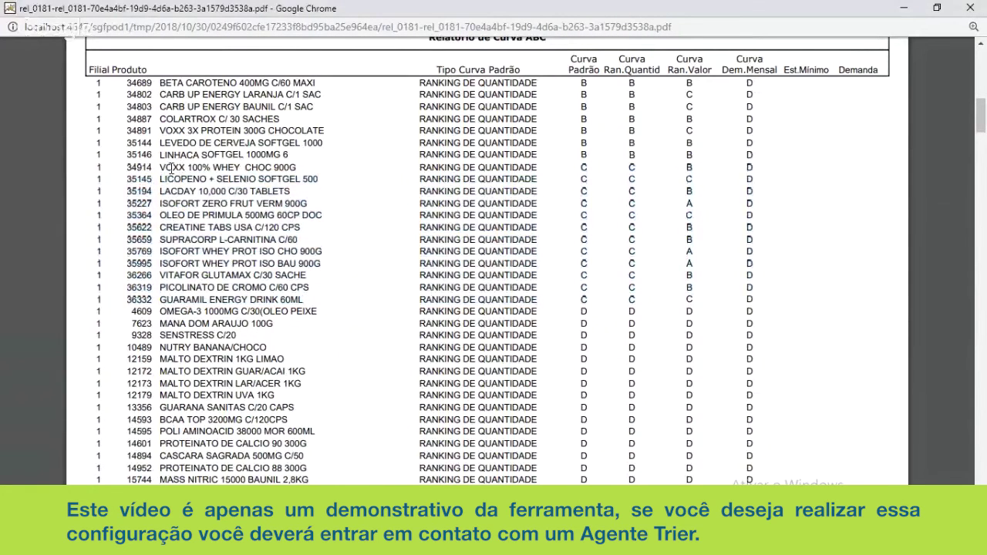
drag(161, 167, 645, 296)
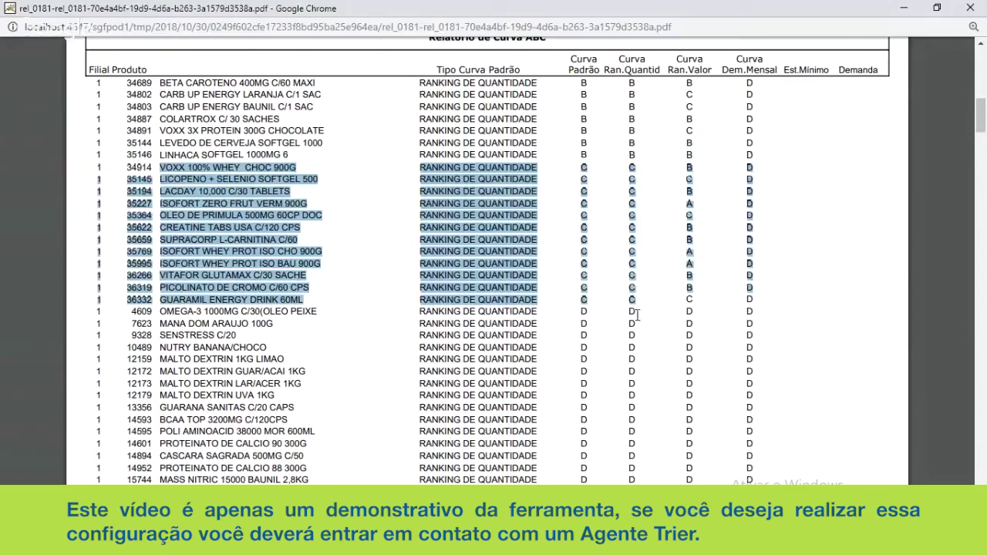
Examine the products listed under curve D across the remaining pages of the report
scroll(639, 308, down, 9)
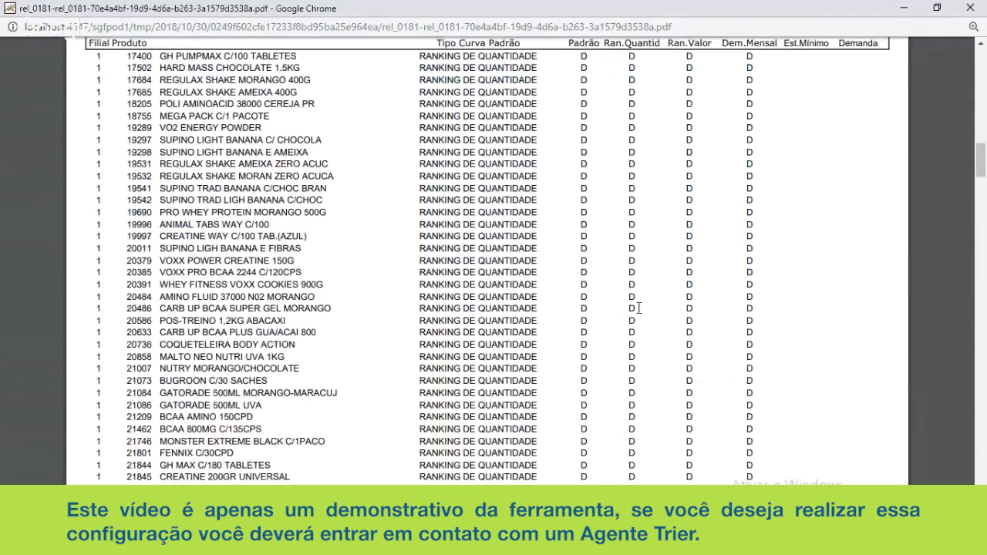
scroll(639, 308, down, 15)
scroll(639, 309, down, 10)
scroll(639, 309, down, 20)
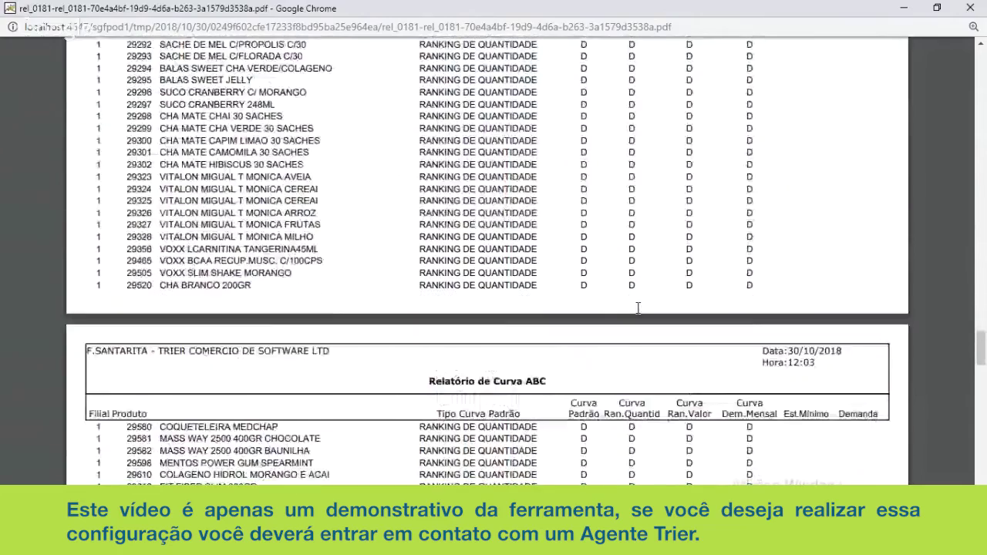
scroll(639, 308, down, 20)
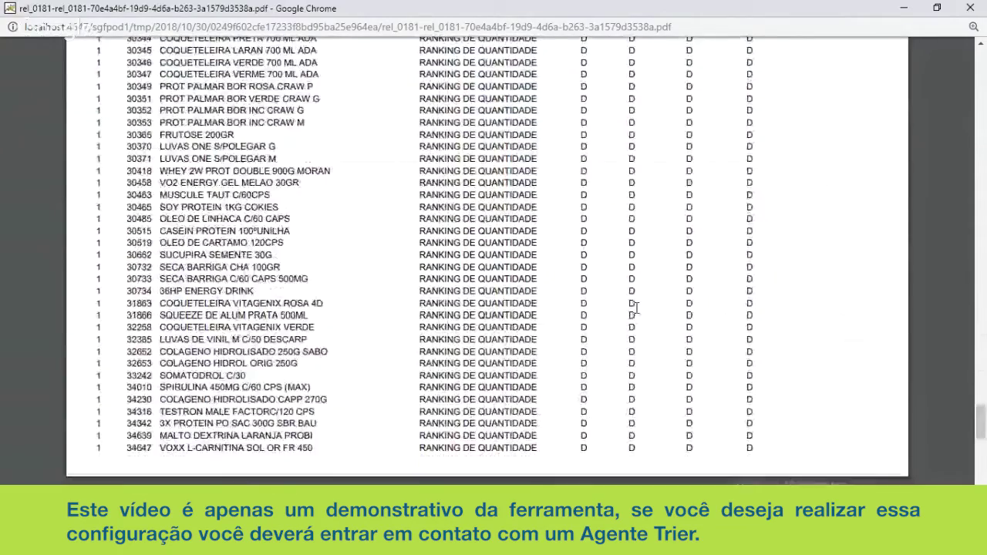
scroll(634, 309, down, 15)
scroll(634, 310, up, 1)
scroll(634, 312, down, 1)
scroll(636, 315, up, 20)
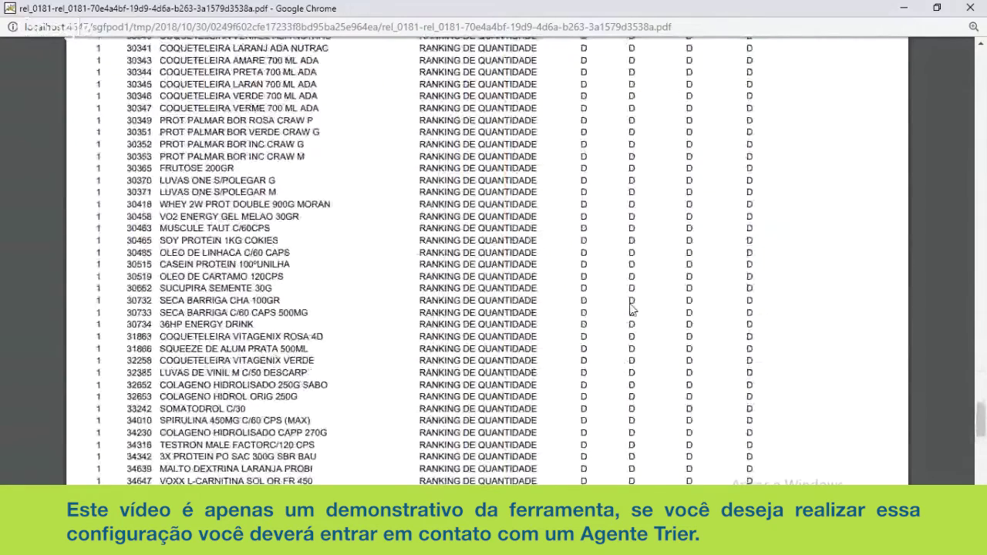
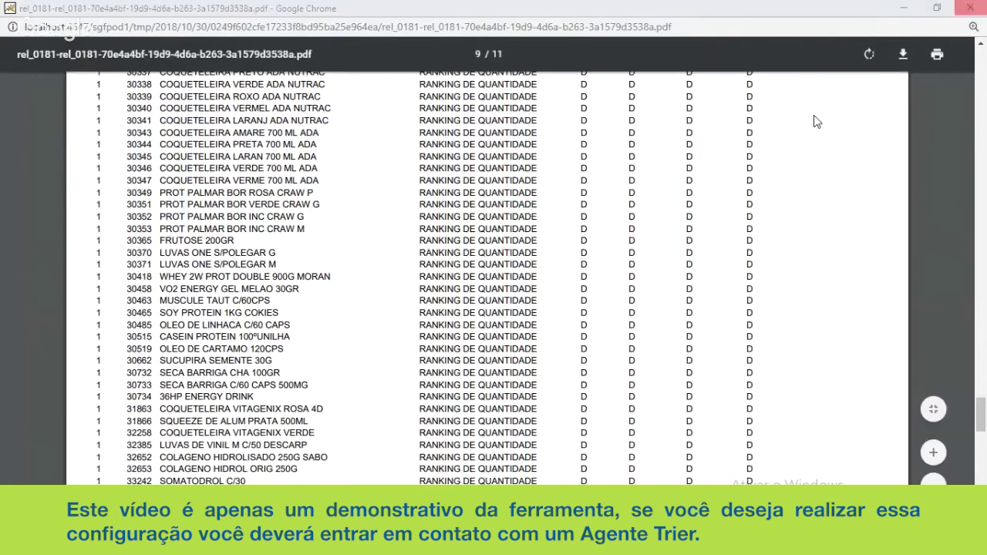
Go back through the curve D pages to the first page of the ABC curve report
scroll(579, 274, down, 3)
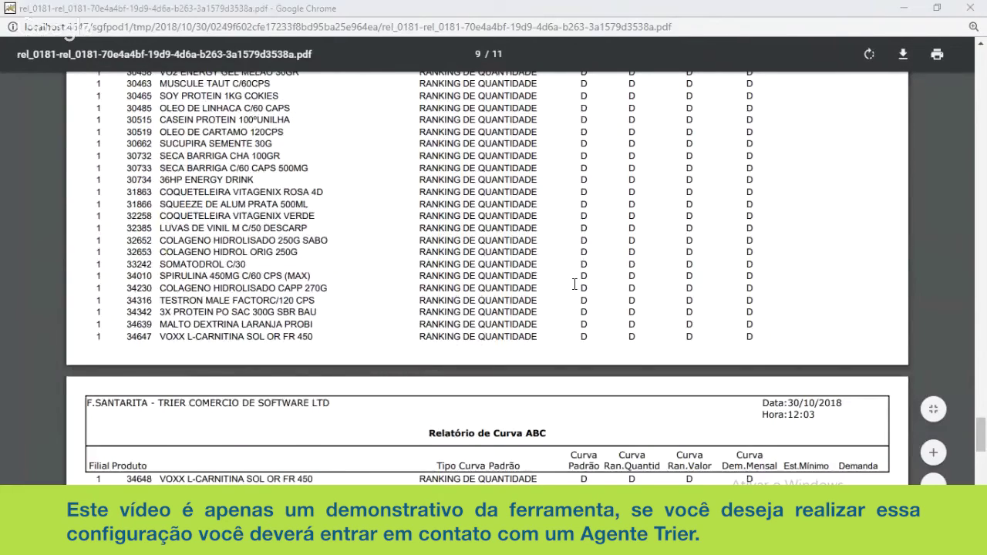
scroll(391, 262, up, 9)
scroll(391, 262, up, 20)
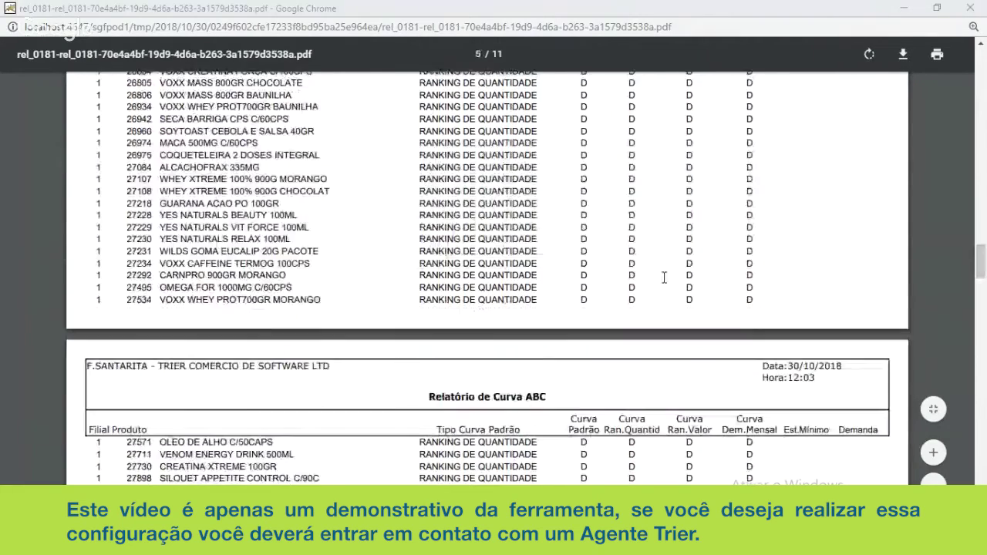
scroll(633, 219, up, 18)
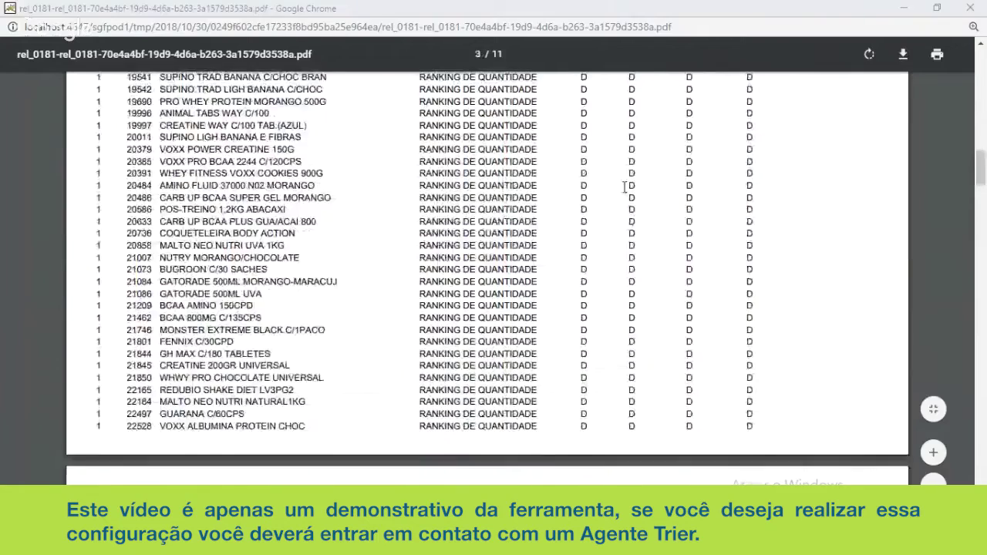
scroll(501, 173, up, 9)
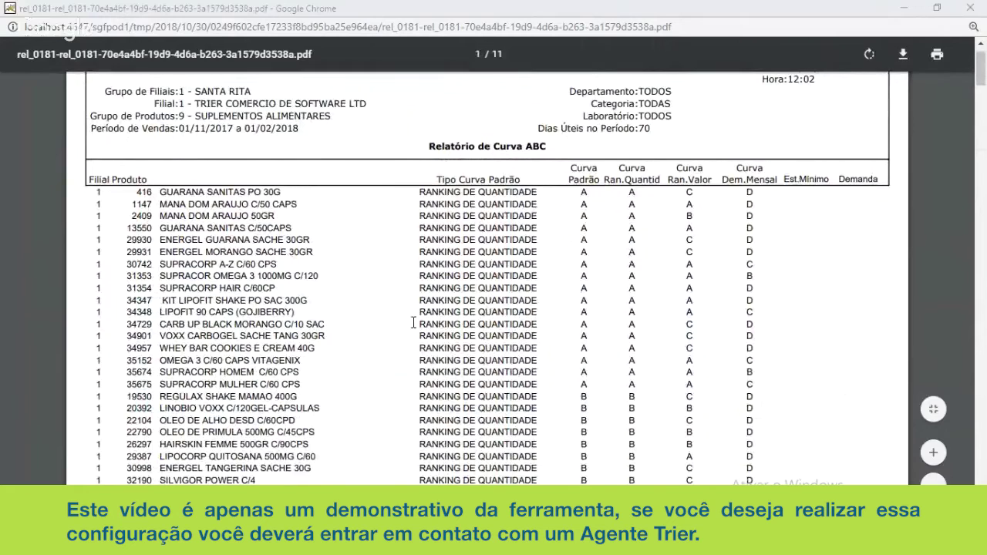
Switch to the Atualização Curva ABC window, review Emitir Relatório under Seleção Processamento and select Atualizar Cadastro
mouse_move(308, 544)
click(77, 463)
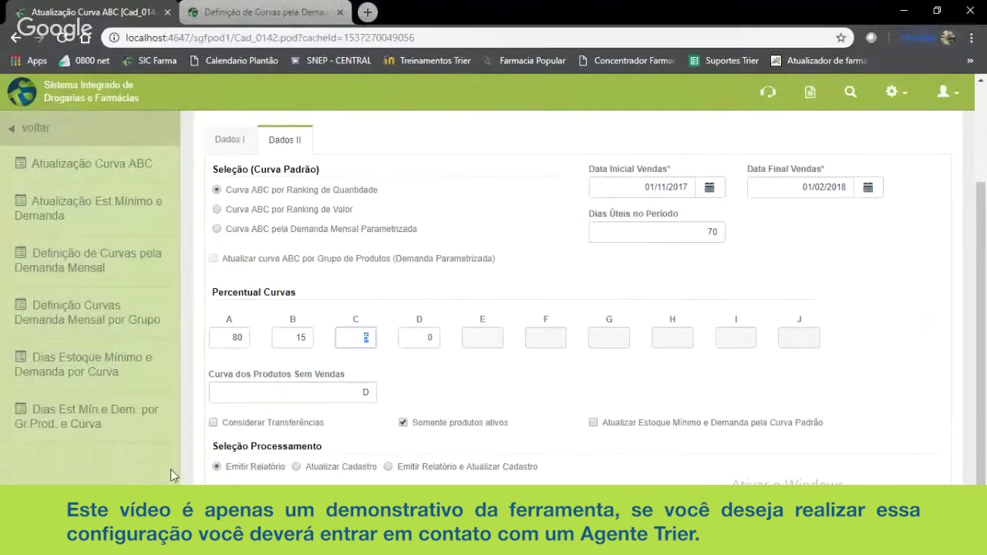
scroll(386, 386, down, 1)
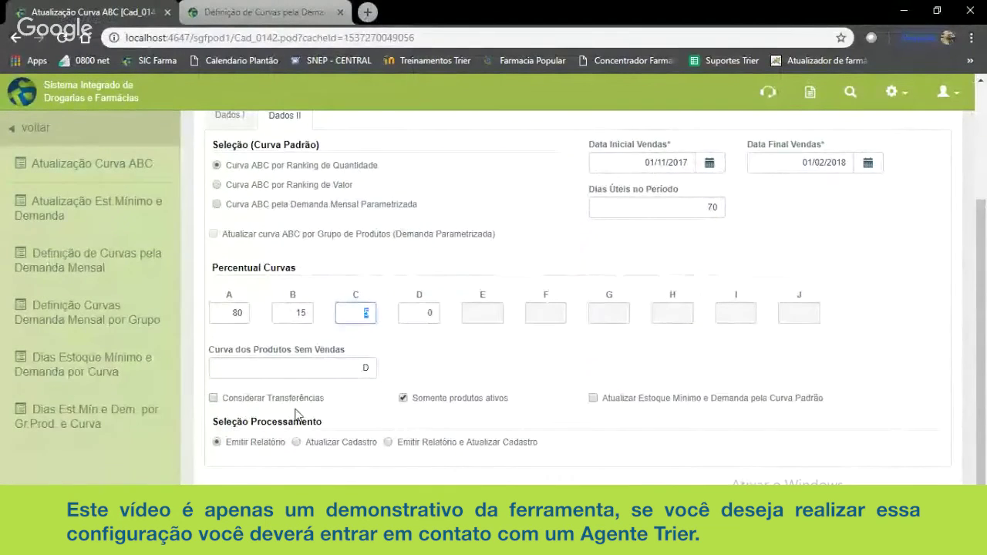
drag(284, 444, 226, 447)
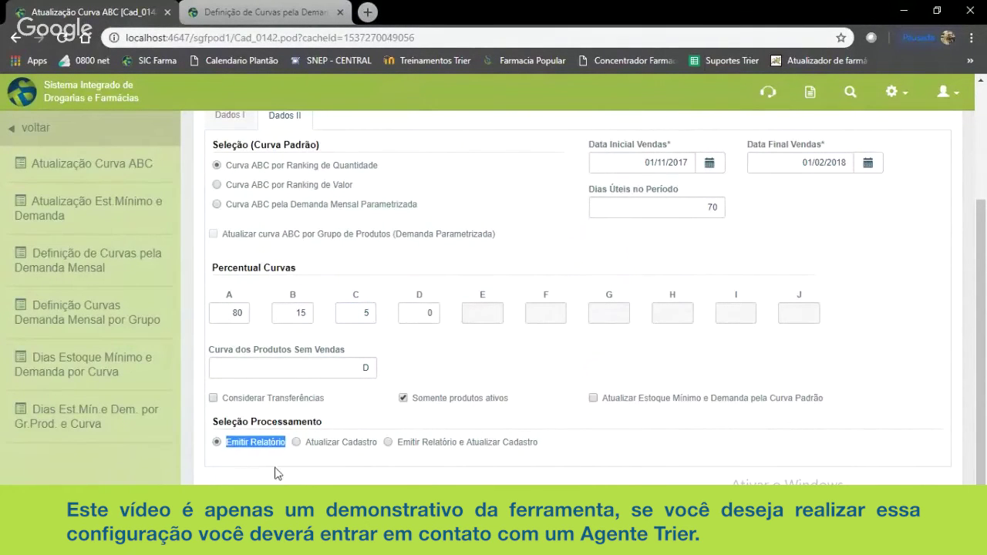
click(296, 443)
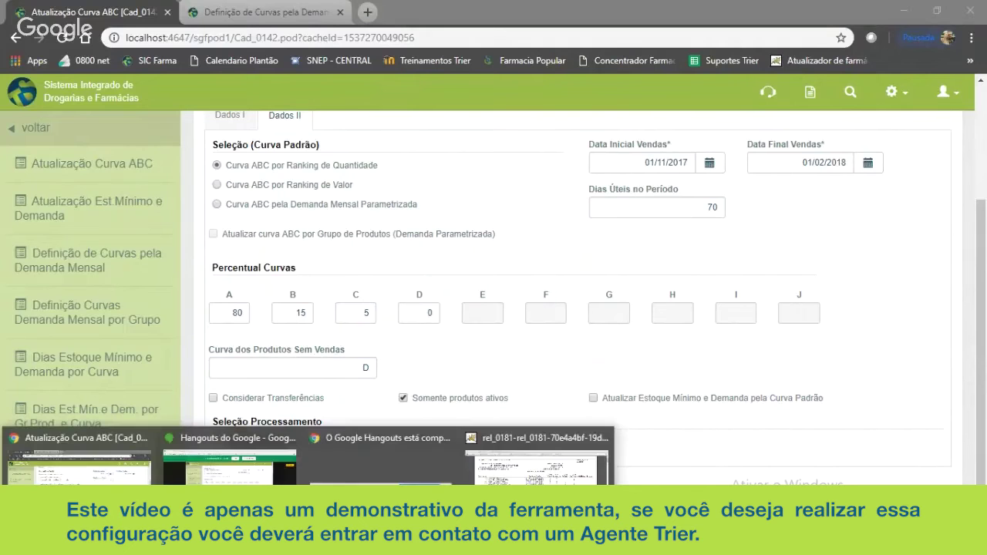
Return to the PDF report and review the product curves on its first page
click(538, 459)
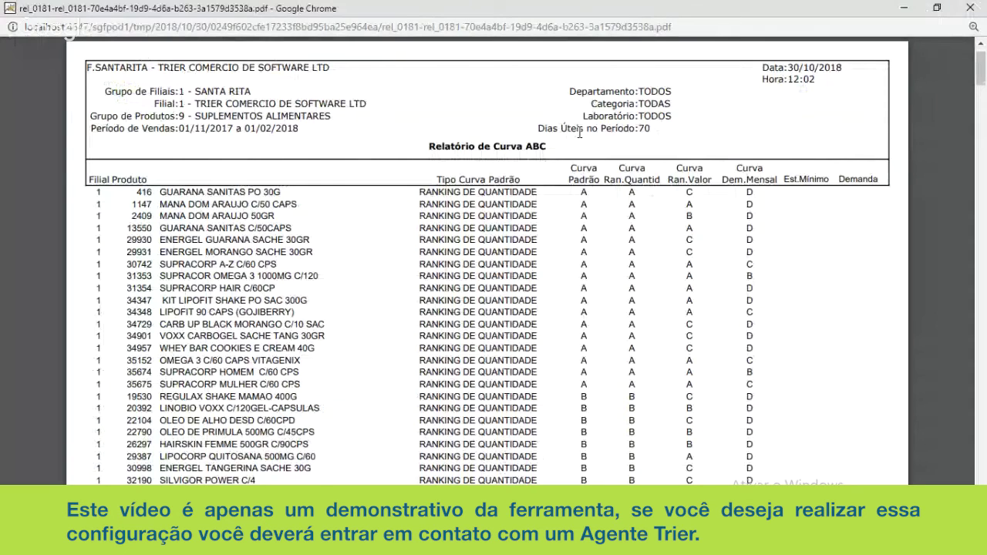
scroll(579, 132, down, 4)
scroll(574, 325, up, 3)
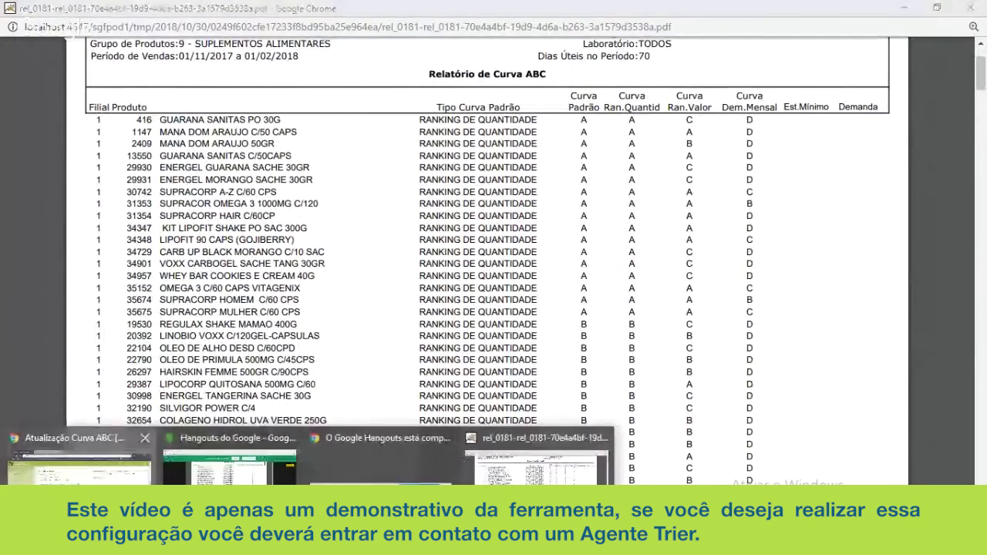
Switch to the Atualização Curva ABC window and open the Produtos registration from Cadastros in a new browser tab
click(73, 455)
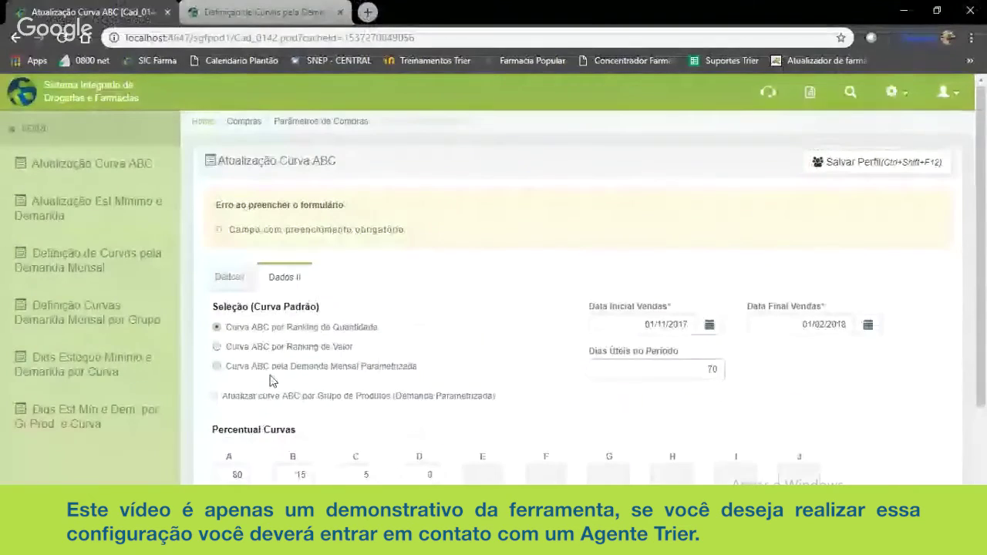
click(70, 132)
click(66, 128)
click(70, 166)
right_click(73, 165)
click(108, 169)
click(395, 13)
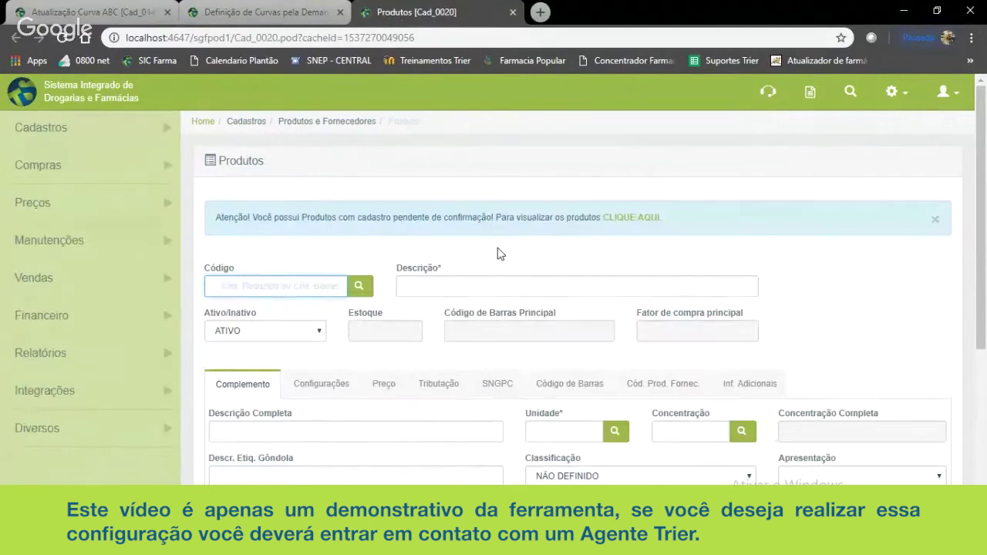
Load the product with code 32492 and open its Demanda data
text(32492)
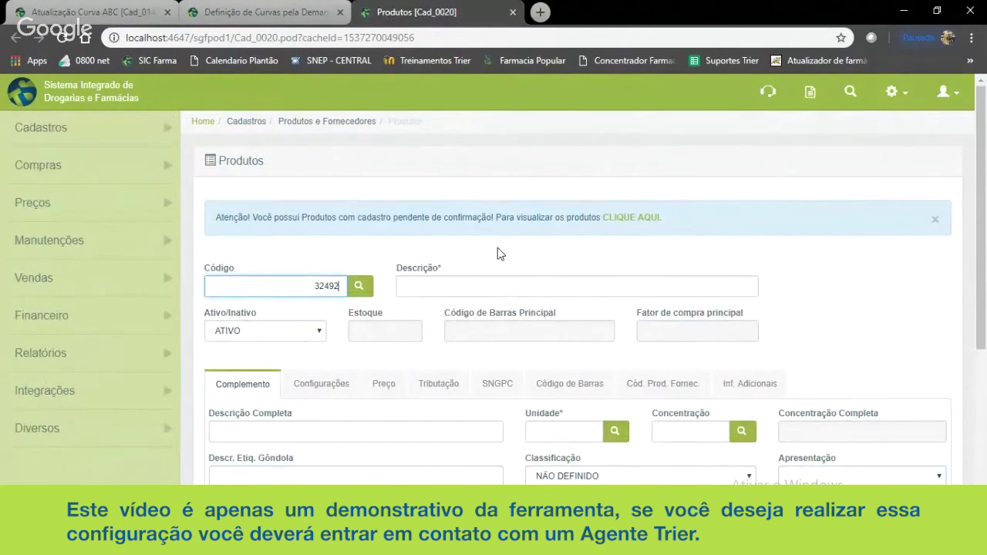
key(Tab)
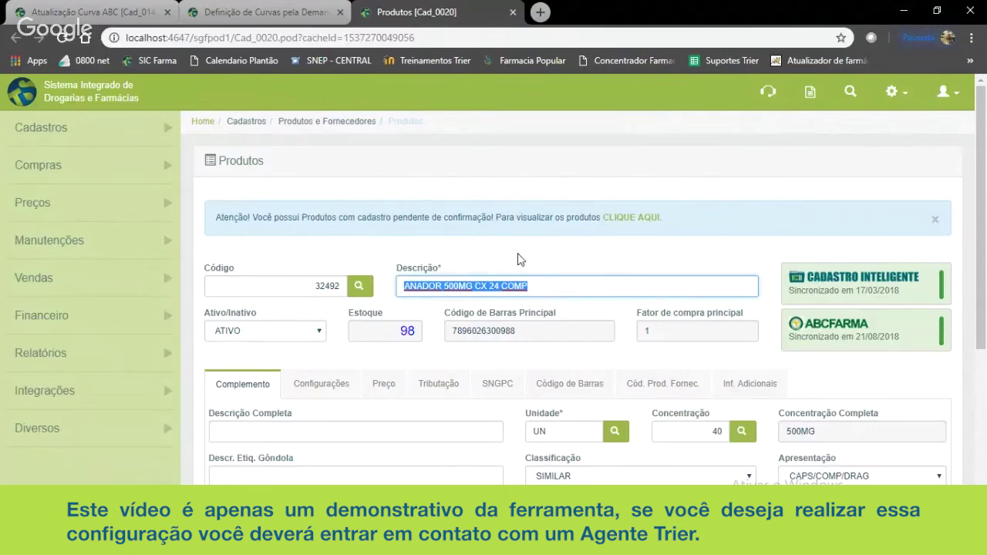
scroll(497, 210, down, 4)
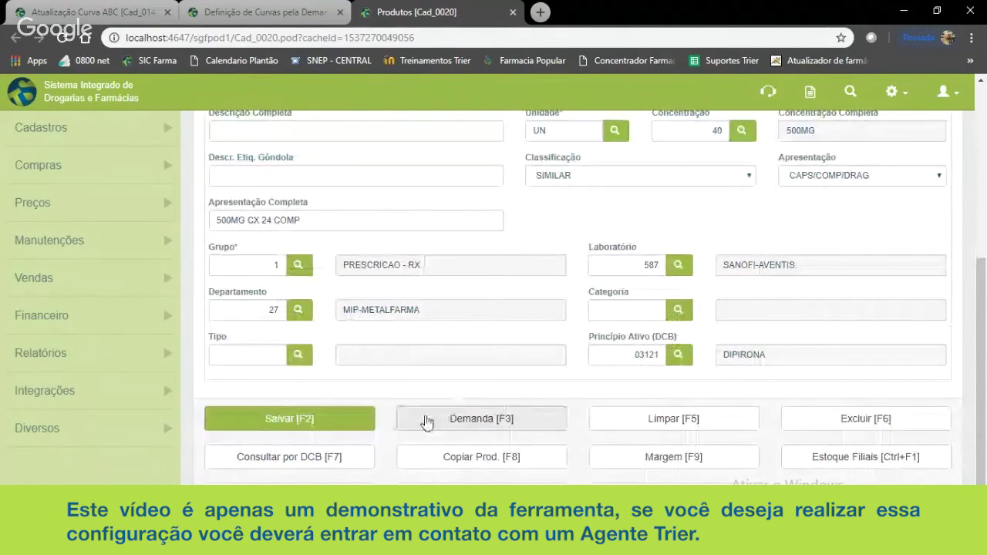
click(509, 421)
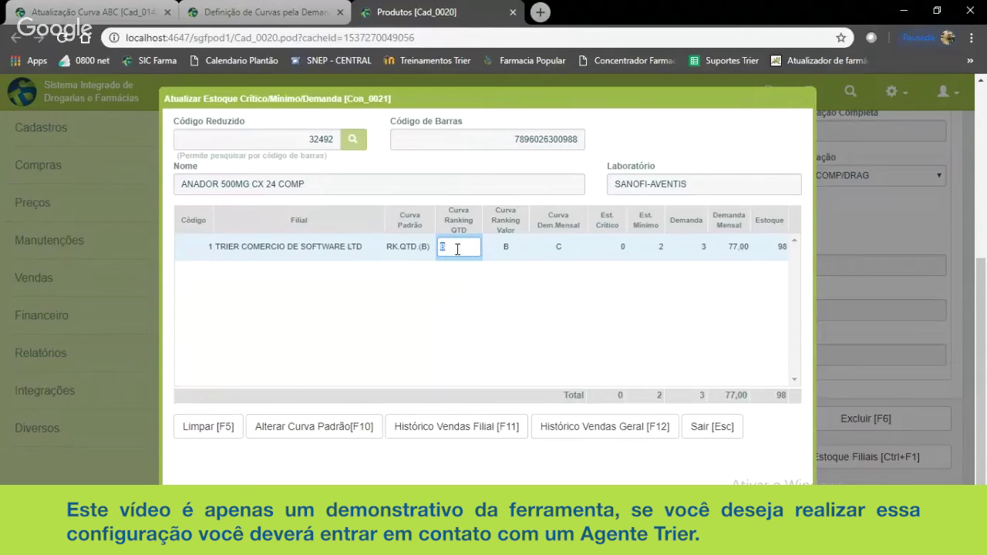
Set the product's Curva Ranking QTD to A for branch 1 and exit the stock and demand window
key(Tab)
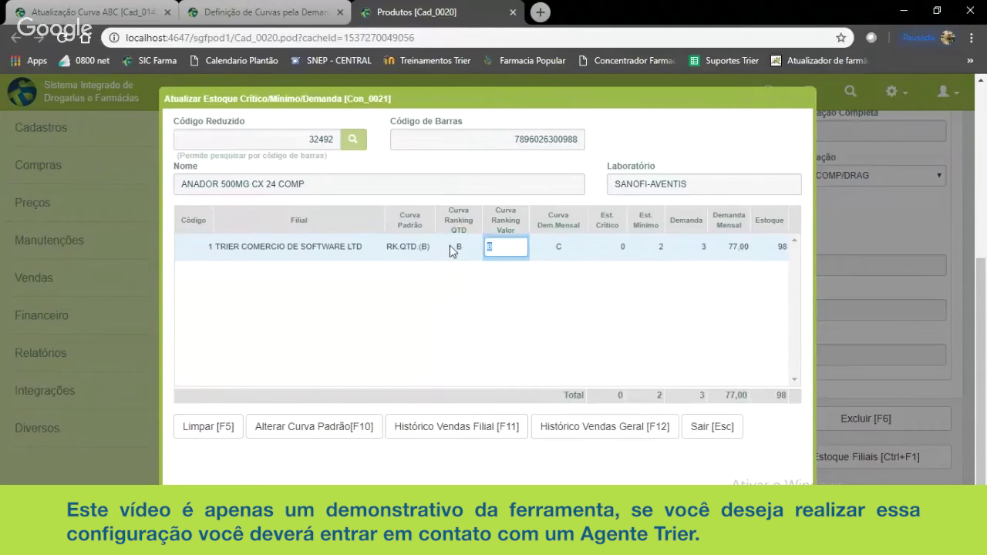
click(450, 245)
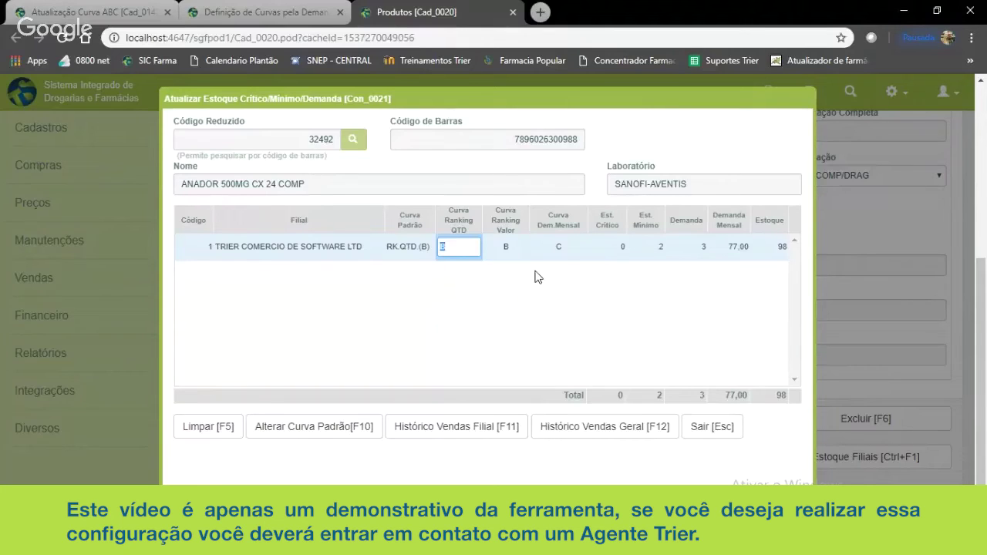
text(A)
key(Tab)
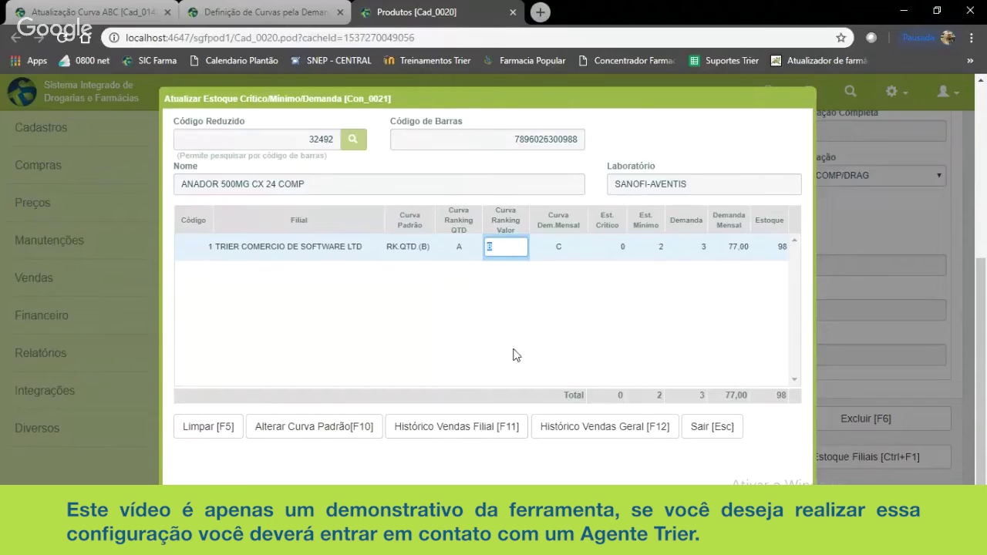
click(472, 251)
text(A)
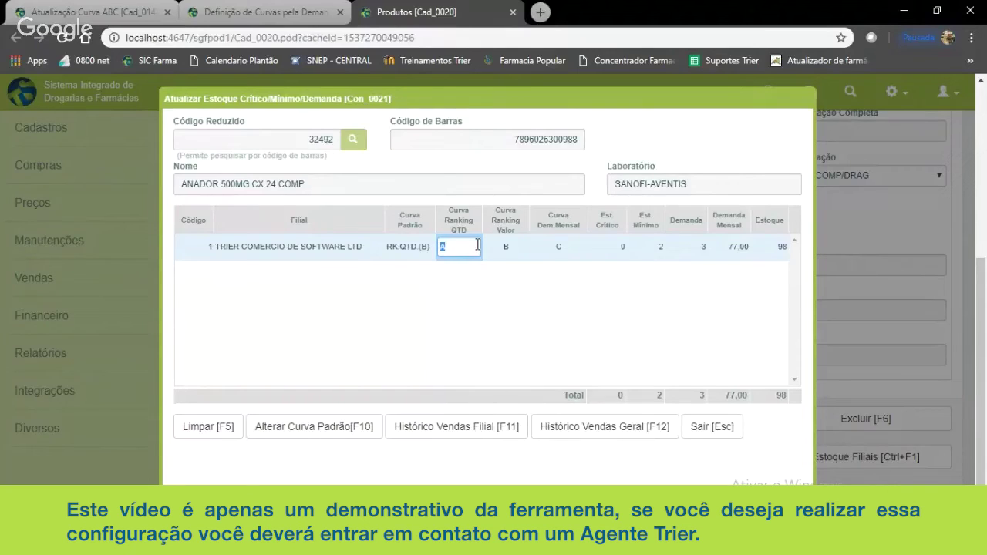
click(696, 432)
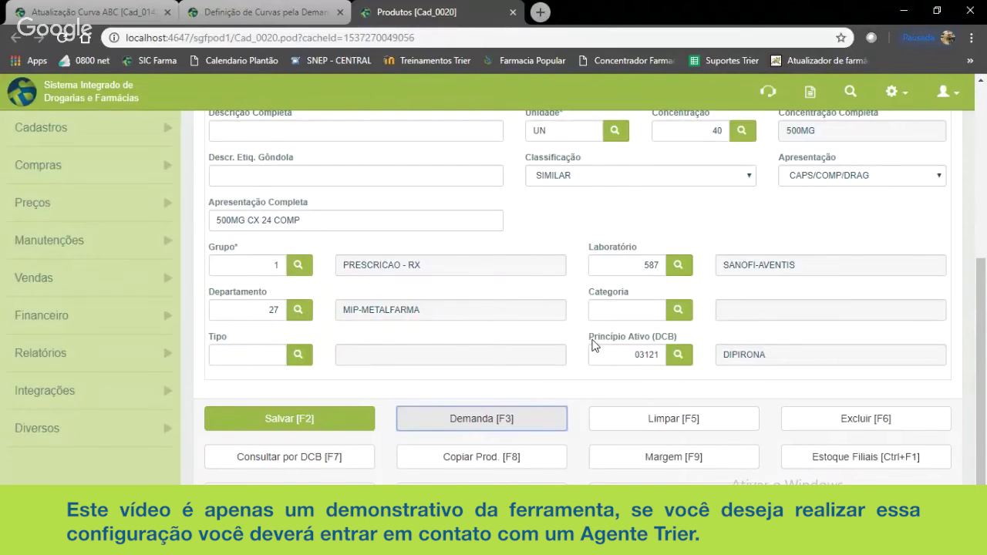
Return to the Atualização Curva ABC page and review its title and the Dados II settings through Seleção Processamento
scroll(594, 345, up, 1)
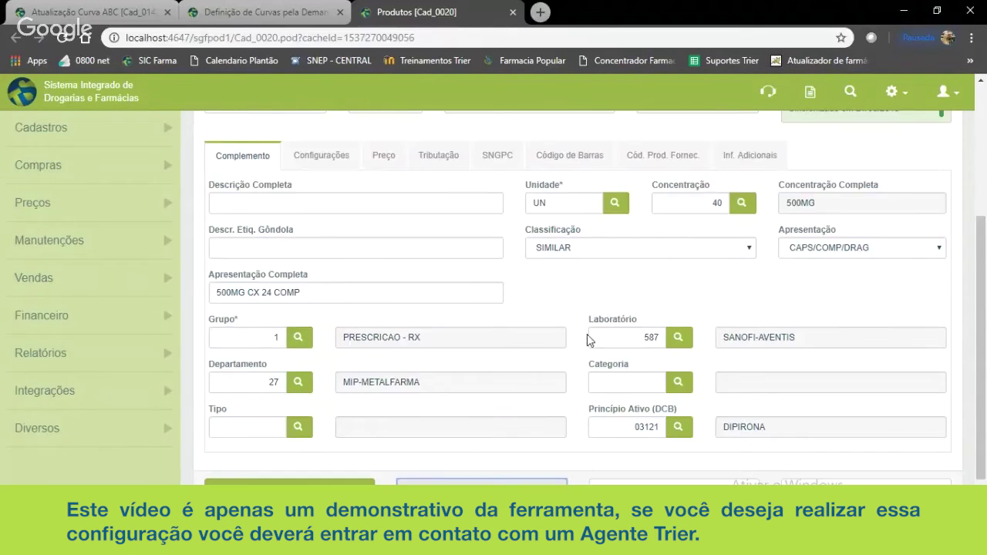
click(92, 12)
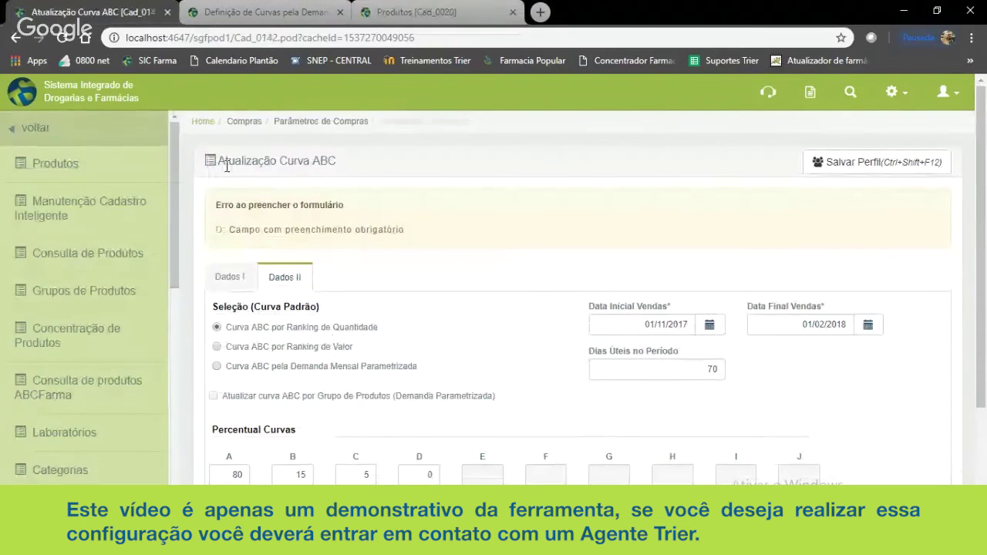
drag(202, 171, 351, 172)
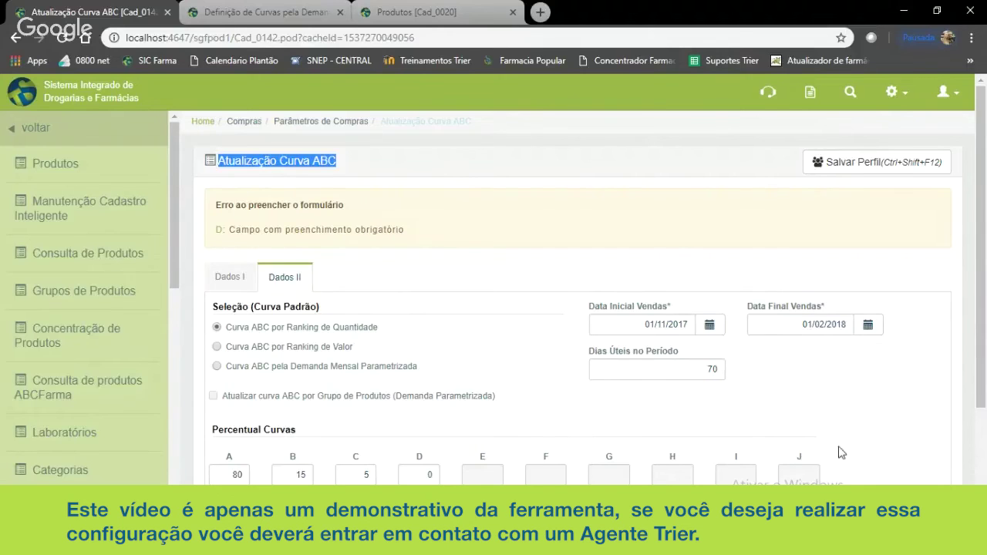
scroll(519, 353, down, 2)
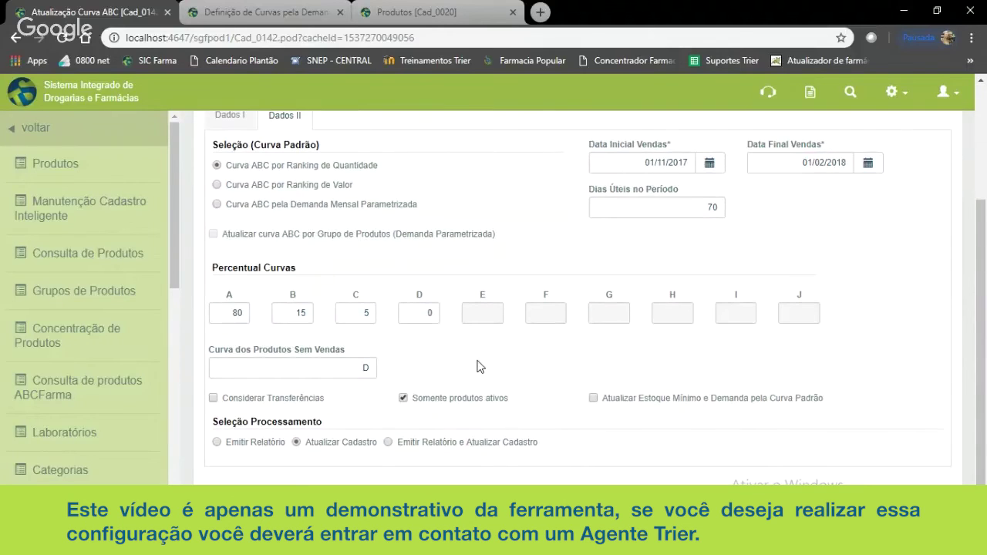